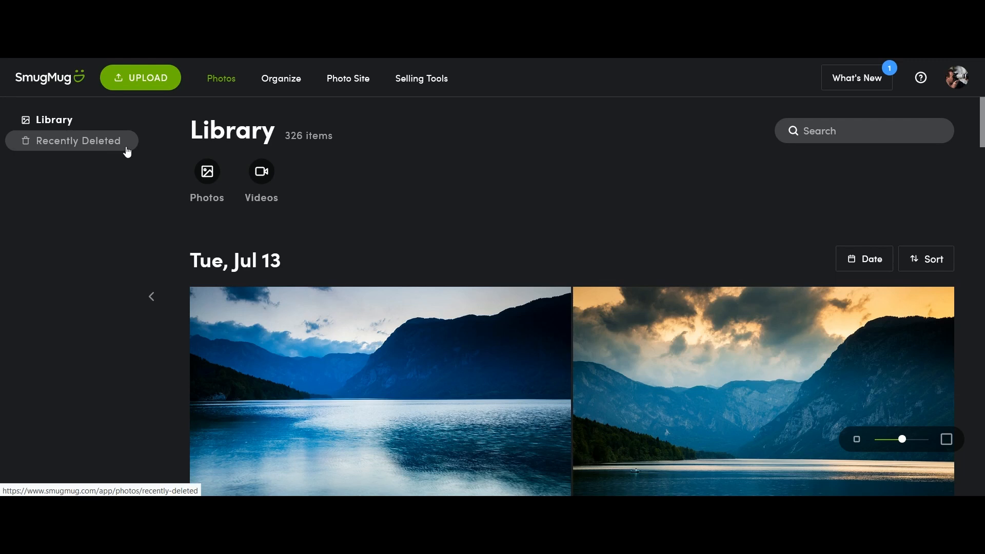
- Start a new web page on the photo site with the About Me page type and the Vertical layout
click(285, 83)
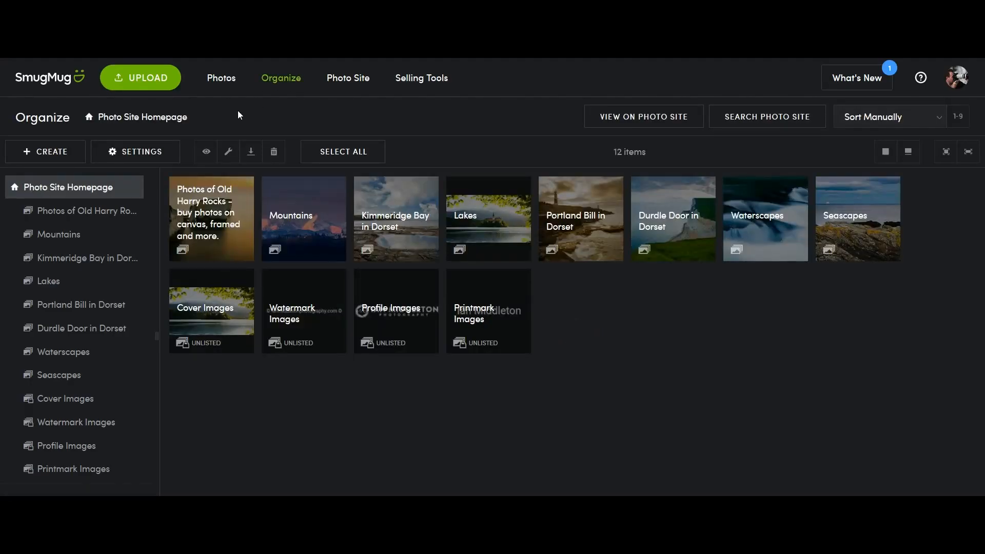
click(41, 153)
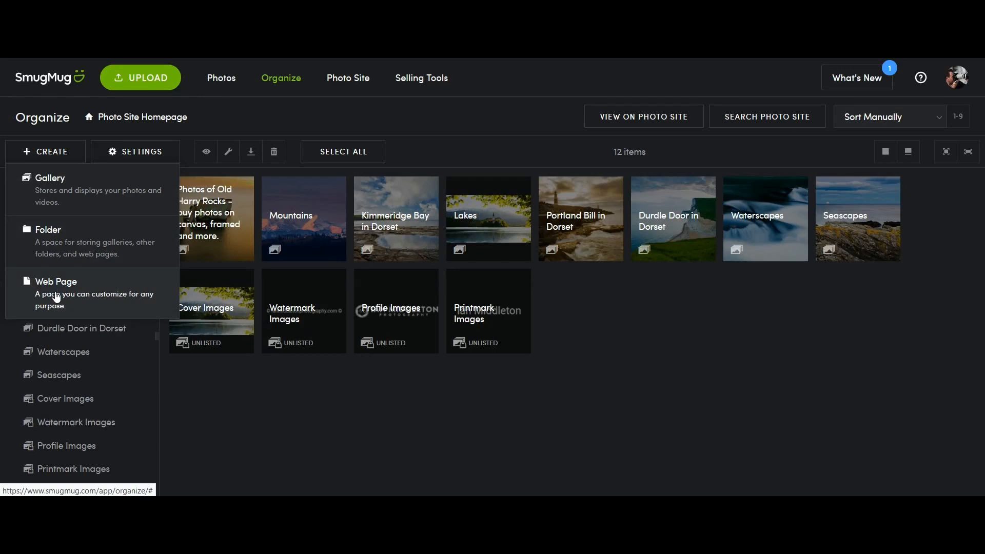
click(86, 307)
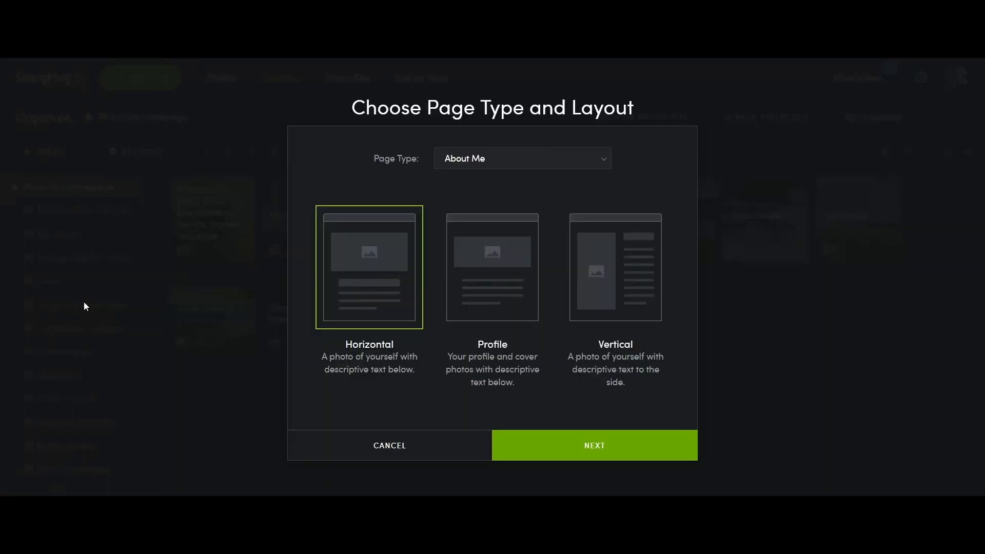
click(591, 161)
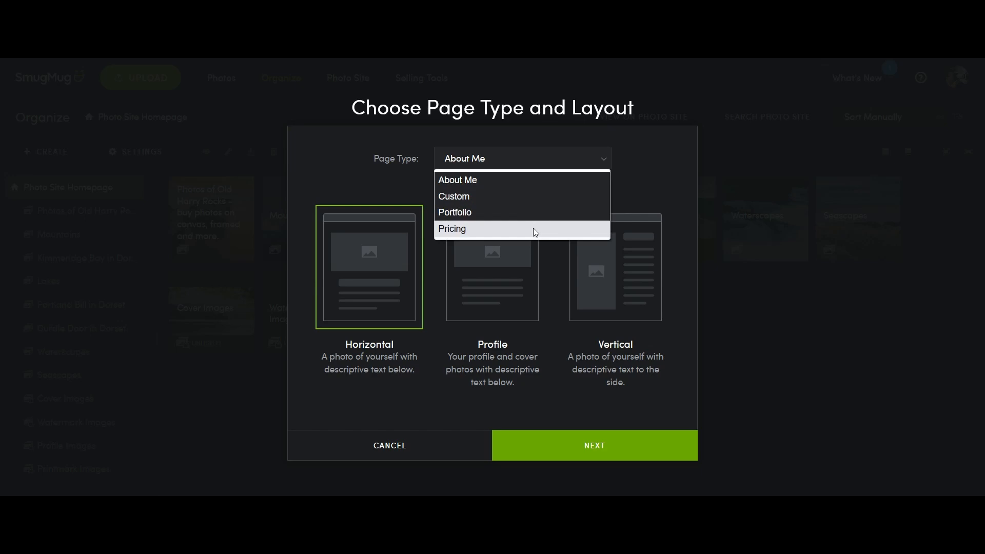
click(624, 162)
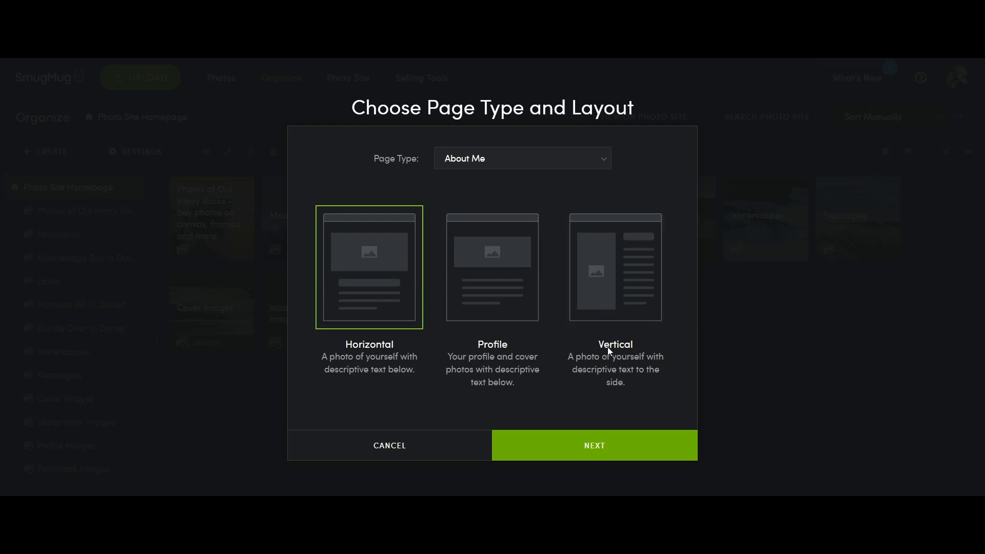
click(603, 279)
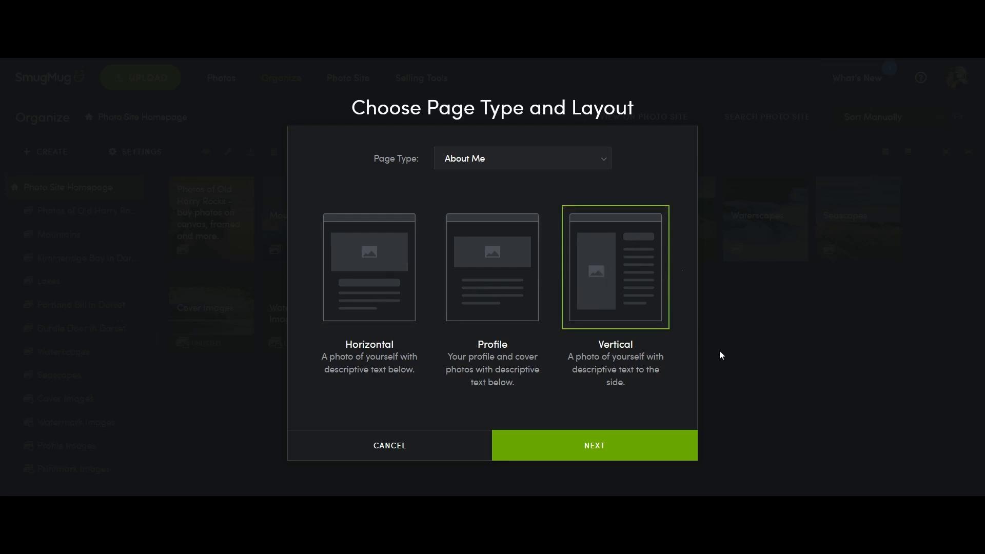
click(620, 446)
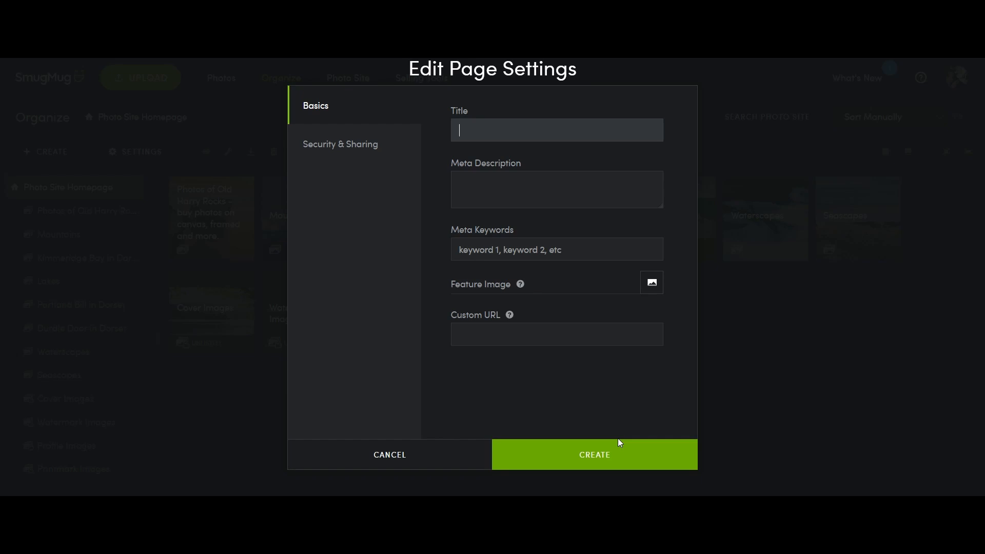
- Title the page "About" followed by the photographer's full name
text(About)
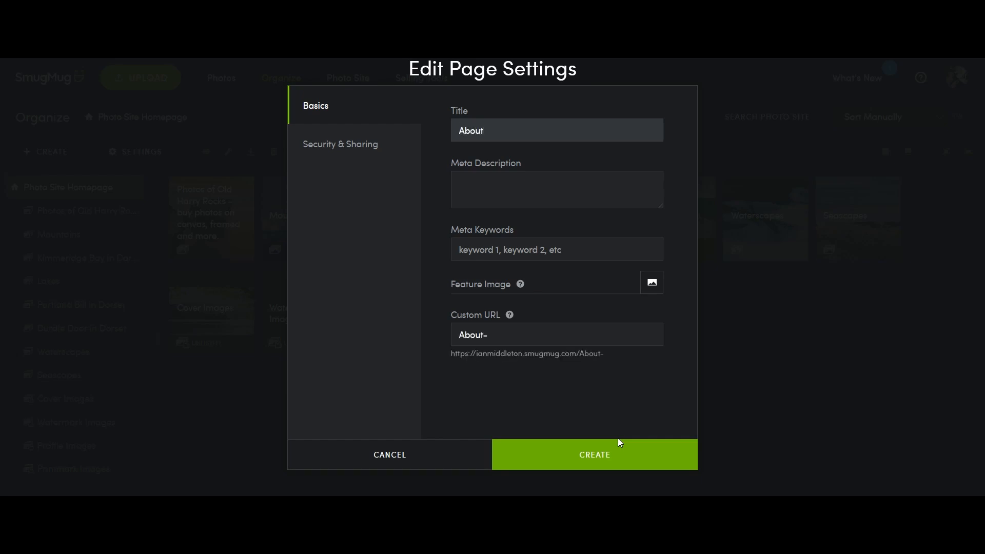
text( Ian)
text(iddleton)
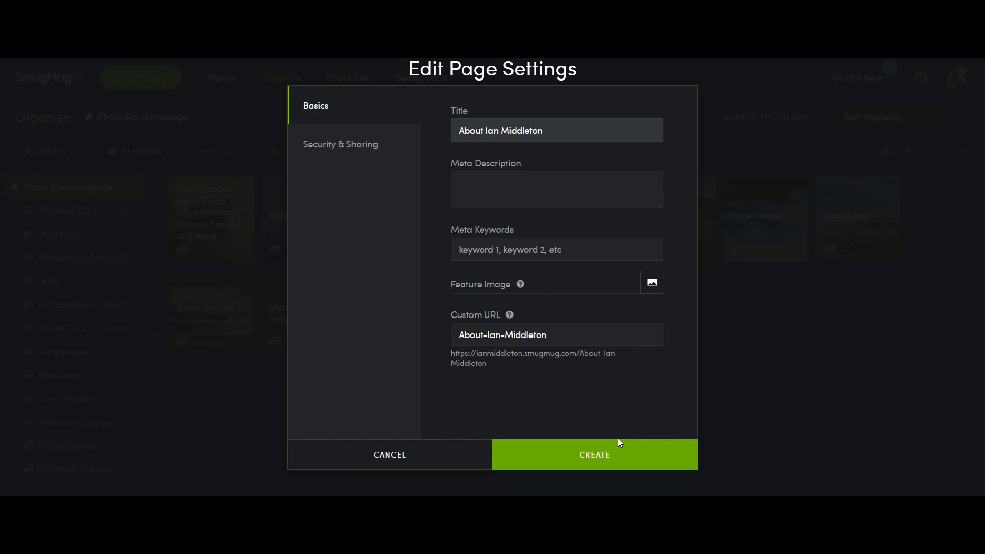
text( Photogra[p)
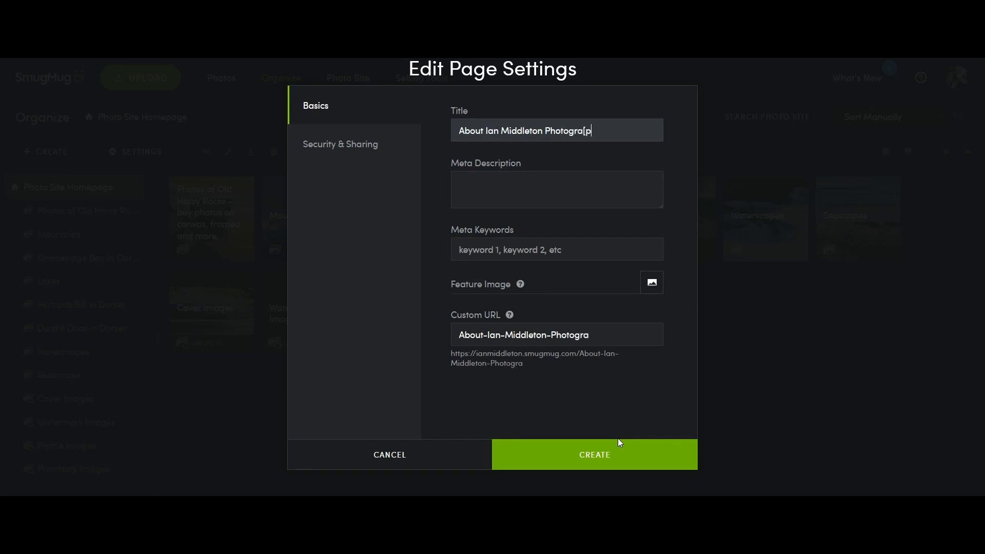
text(hy)
key(BackSpace)
key(BackSpace)
key(BackSpace)
key(BackSpace)
text(phy)
key(BackSpace)
key(BackSpace)
key(BackSpace)
key(BackSpace)
key(BackSpace)
key(BackSpace)
key(BackSpace)
key(BackSpace)
key(BackSpace)
key(BackSpace)
key(BackSpace)
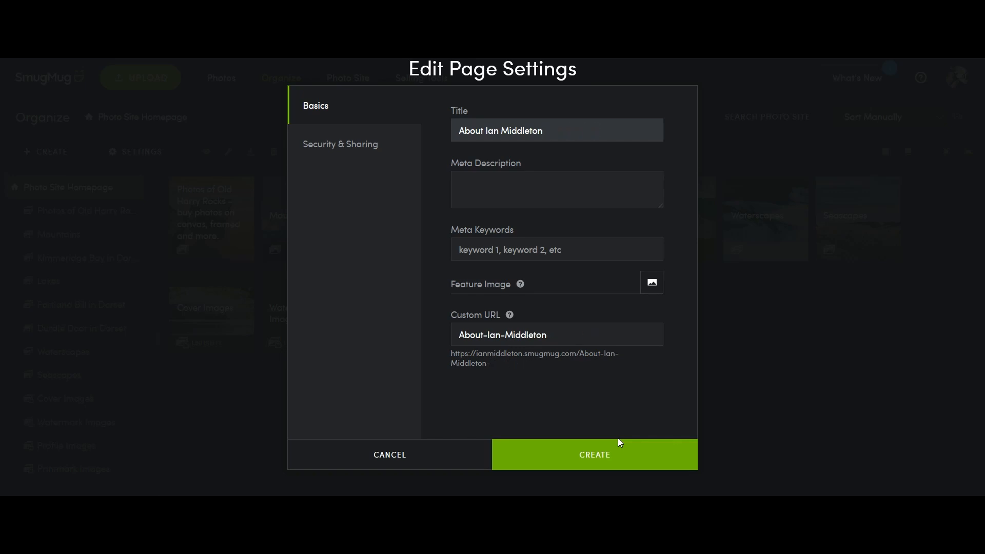
- Append "- photographer" to the page title
text(- phoot)
key(BackSpace)
key(BackSpace)
text(to)
key(BackSpace)
text(ographe)
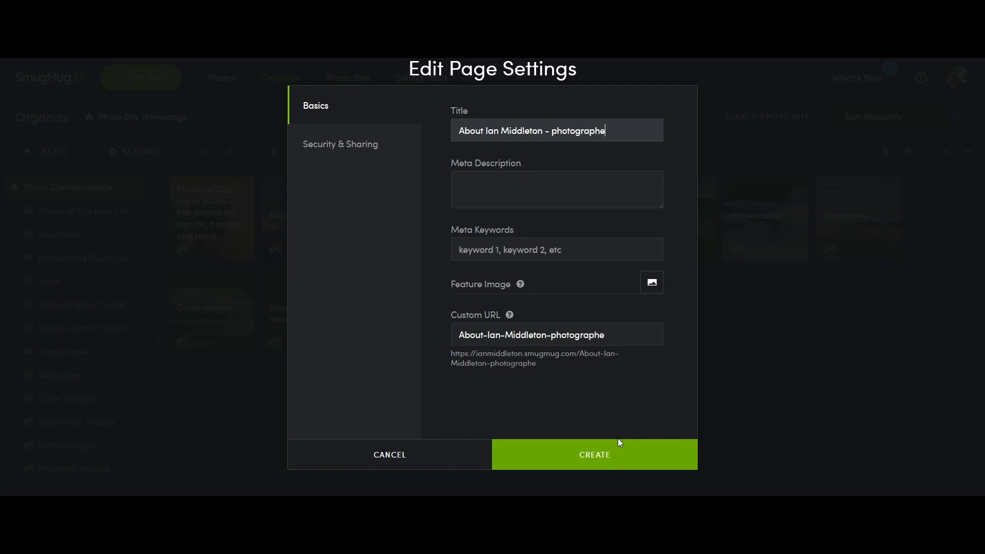
text(r)
- Write the meta description "On this page you can learn all about landscape and seascape photographer", ending with the photographer's full name and a period
click(495, 194)
text(On this)
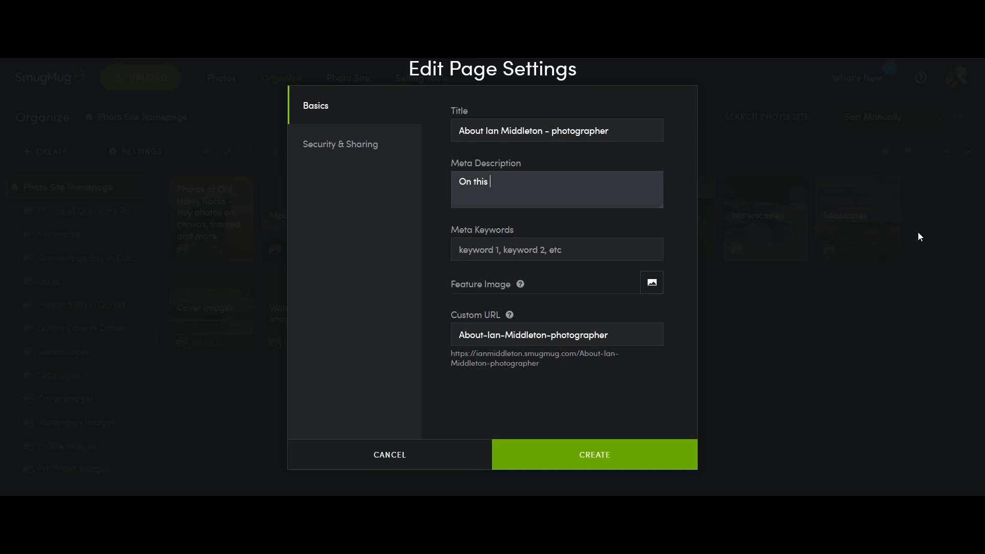
text(page you can learn all about photographer )
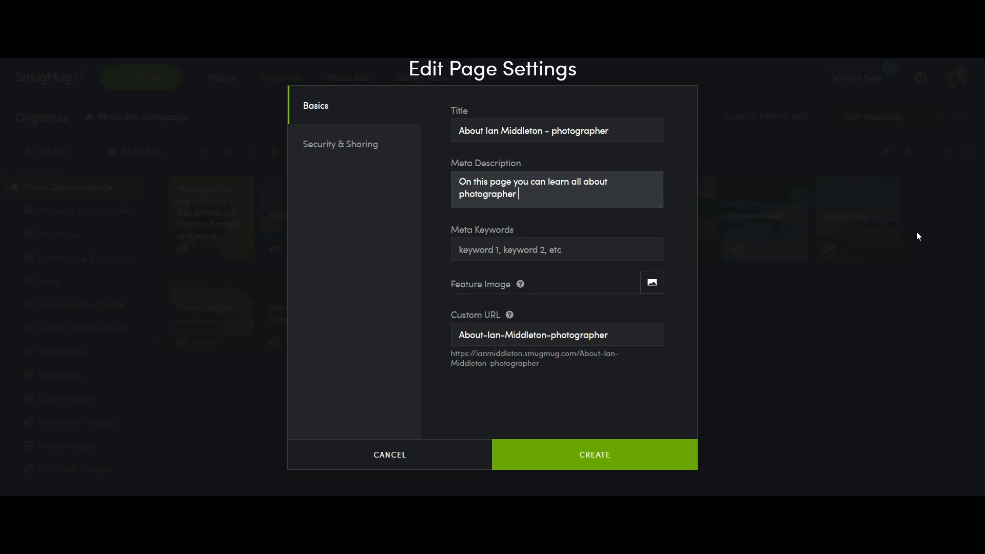
text(Ian Middleton)
click(459, 195)
text(landscape and)
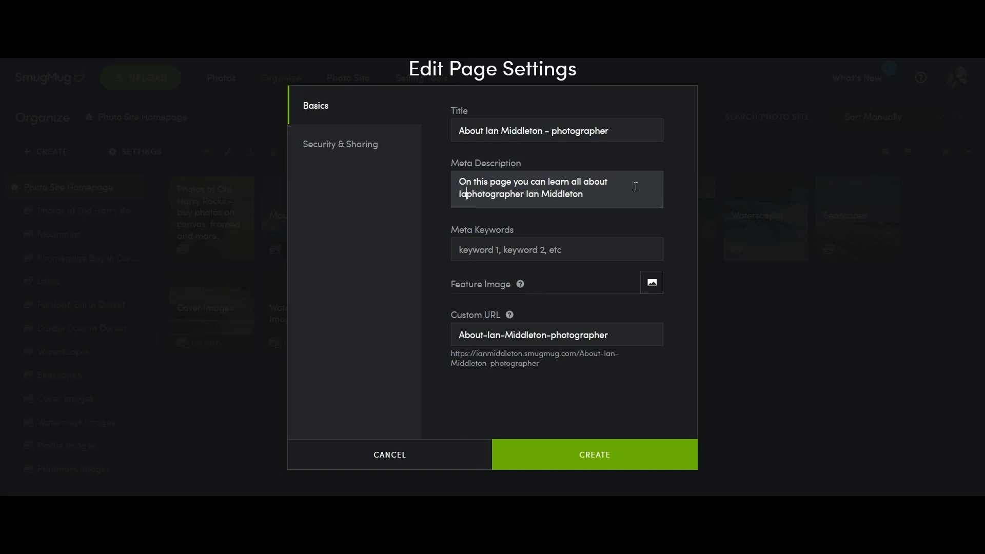
text( seascape)
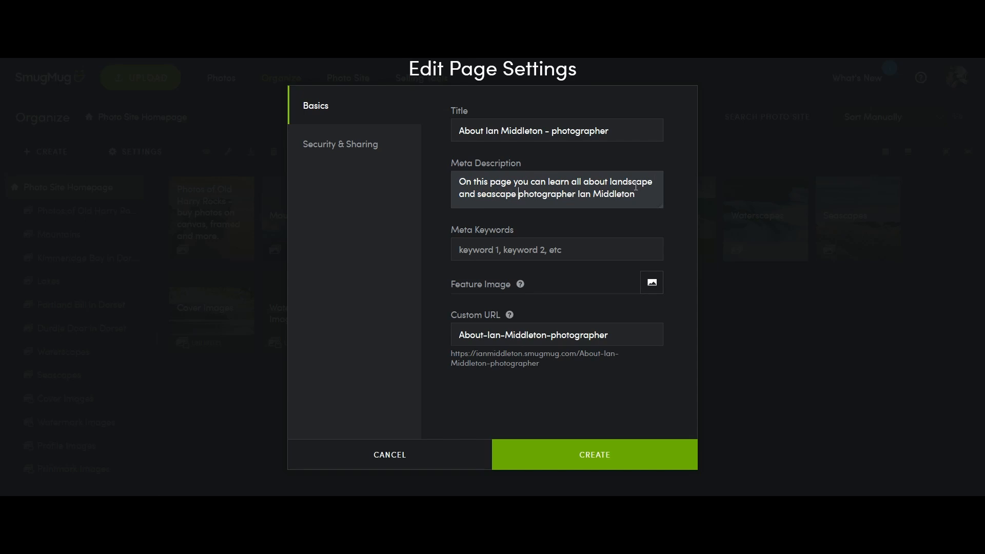
click(638, 192)
text(.)
- Shorten the custom URL by removing "-photographer" from its end
click(482, 337)
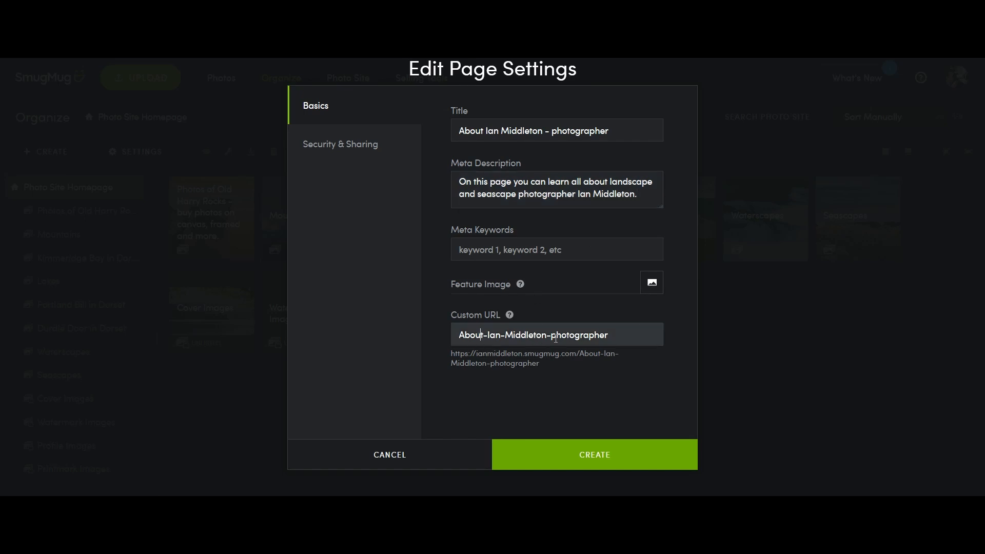
click(517, 136)
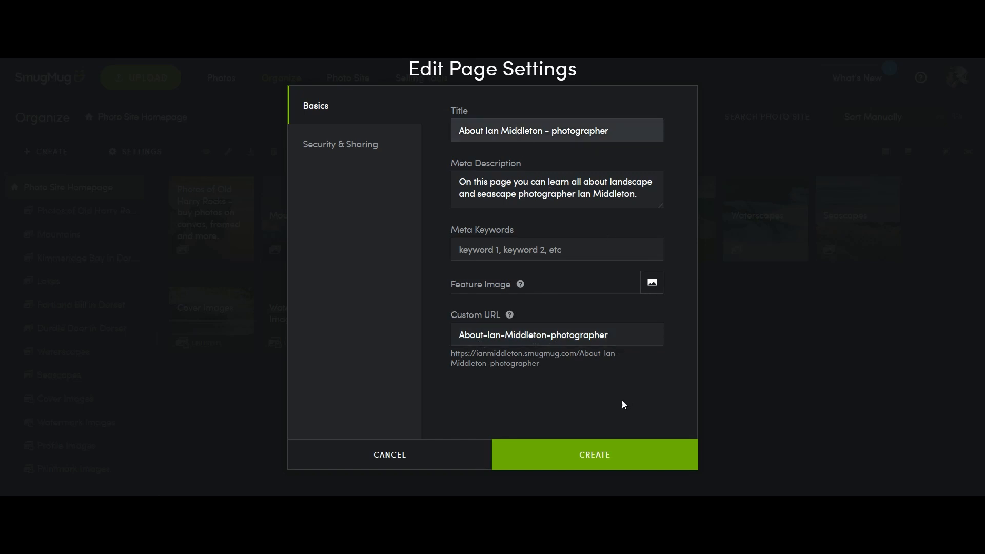
click(625, 342)
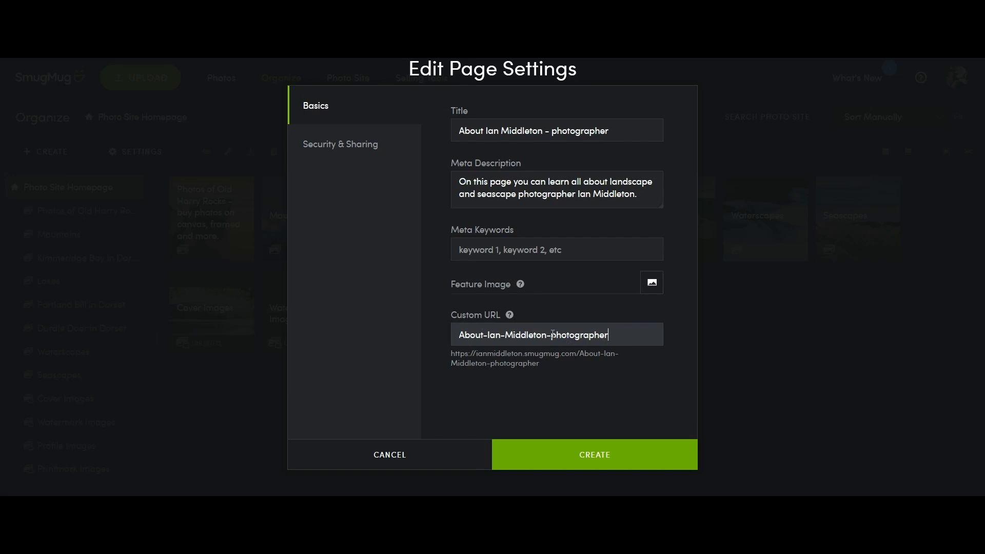
drag(551, 334, 854, 348)
key(BackSpace)
key(BackSpace)
- Enter the meta keywords: the photographer's full name, photography, photographer, landscape photography and seascape photography, separated by commas
click(624, 250)
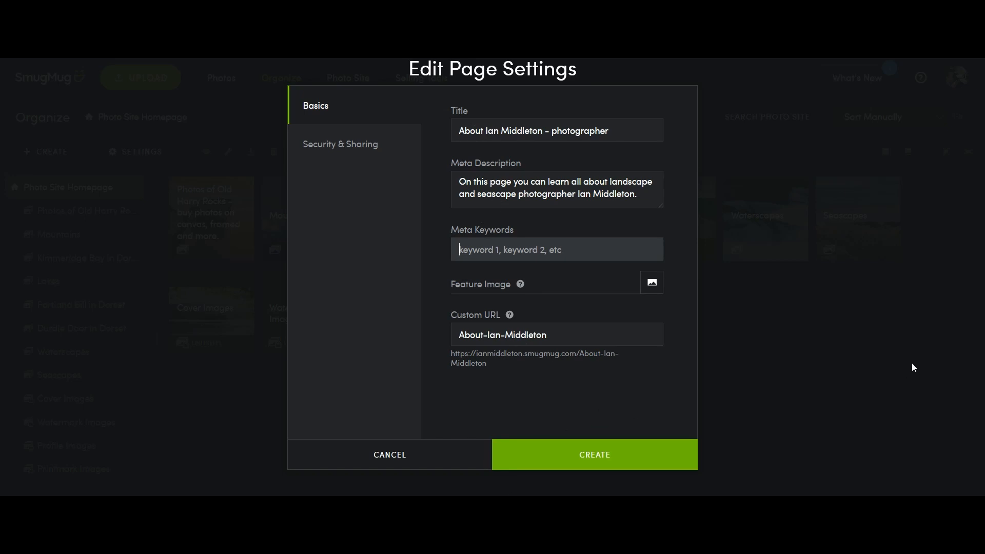
text(ian middleton)
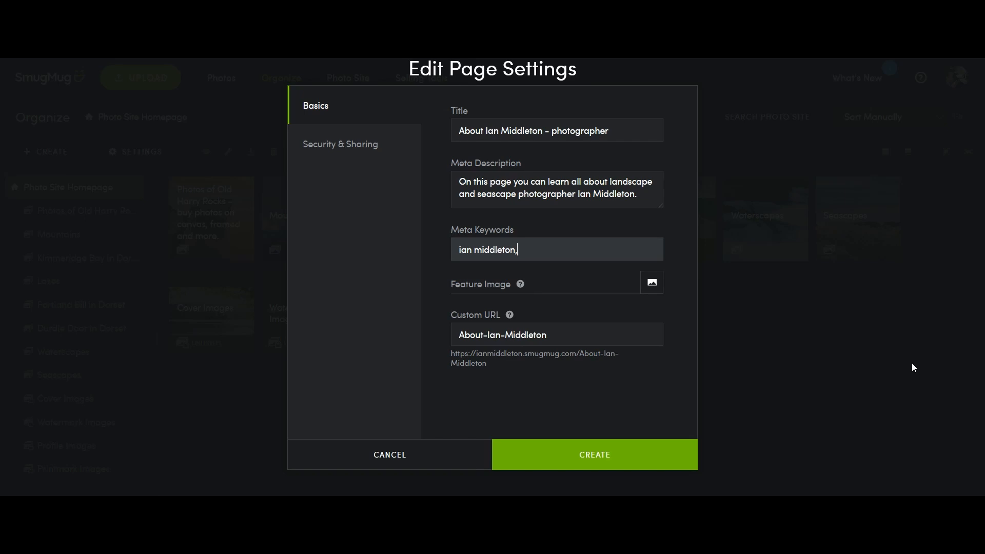
text(,phoot)
key(BackSpace)
key(BackSpace)
text(tpgraphy)
key(BackSpace)
key(BackSpace)
key(BackSpace)
key(BackSpace)
key(BackSpace)
key(BackSpace)
text(ography,photographer)
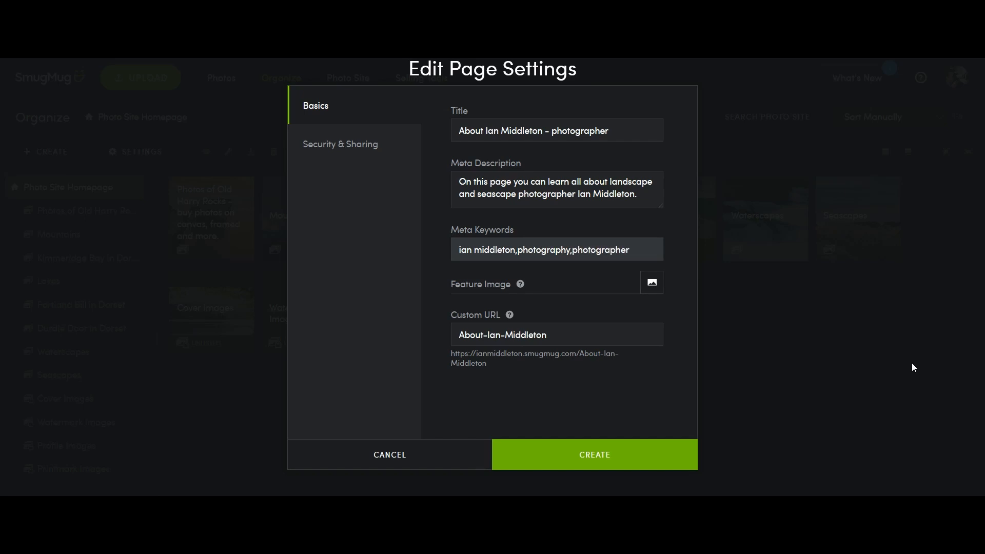
text(,landscap)
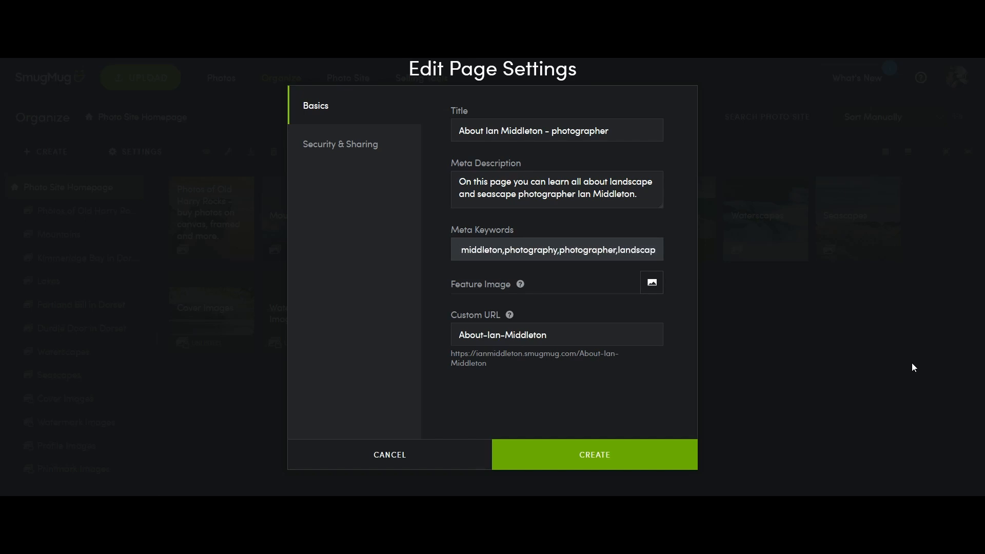
text(e photograp)
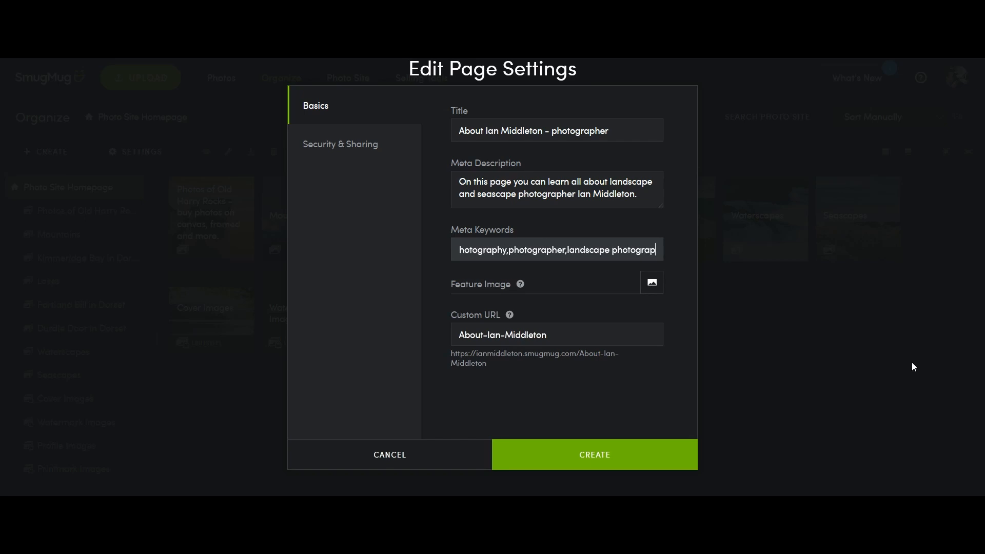
text(hy,)
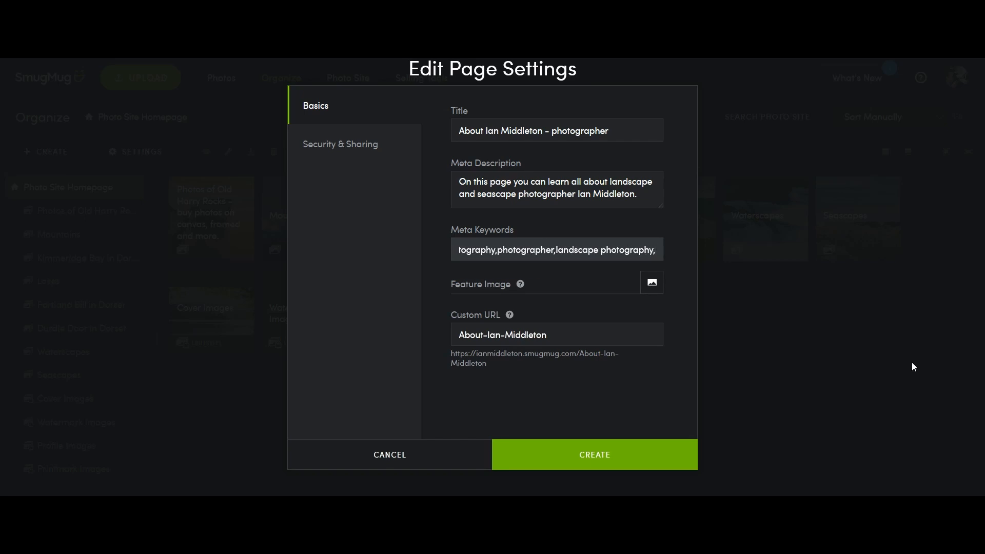
text(seascapep)
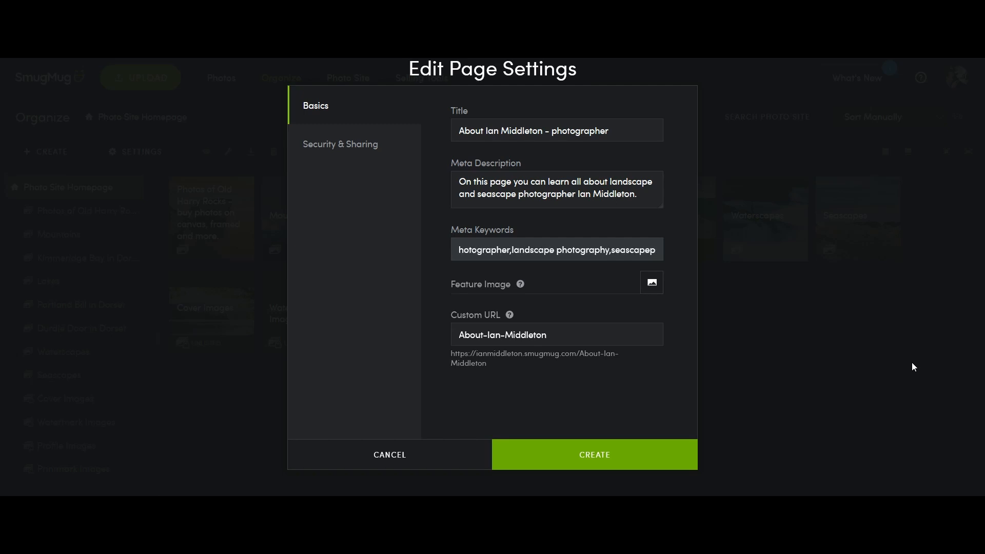
key(BackSpace)
text(photography)
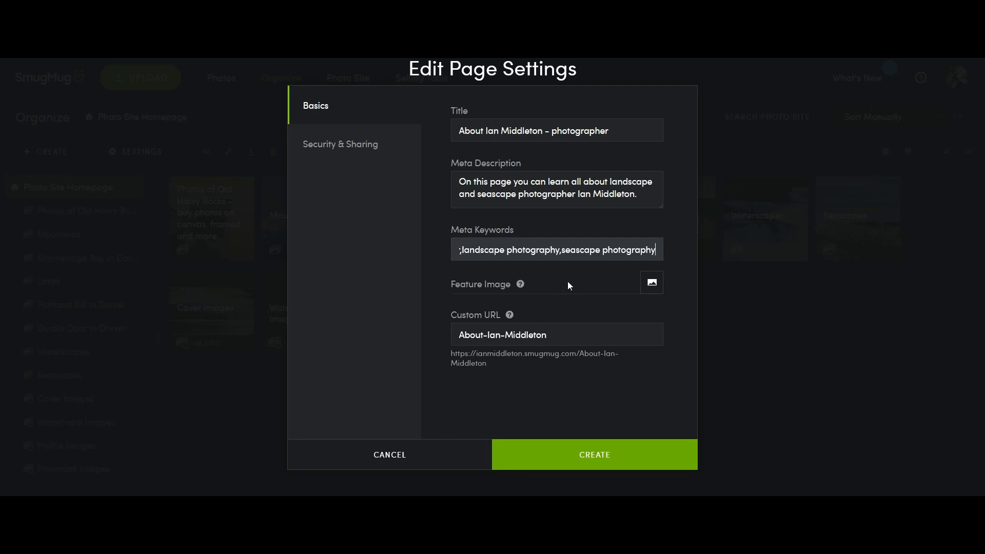
- Set the photographer's portrait from the Profile Images gallery as the feature image and create the page
click(651, 283)
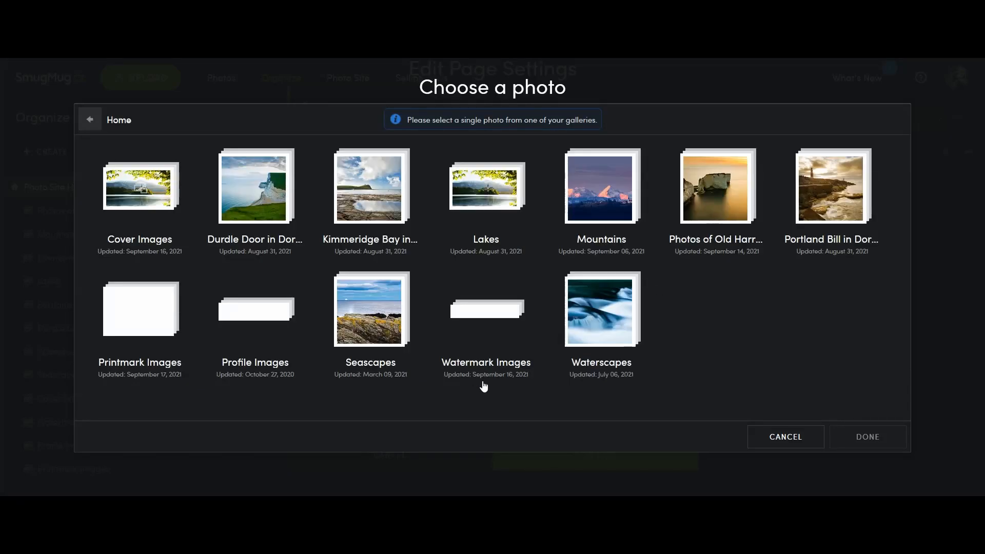
click(251, 333)
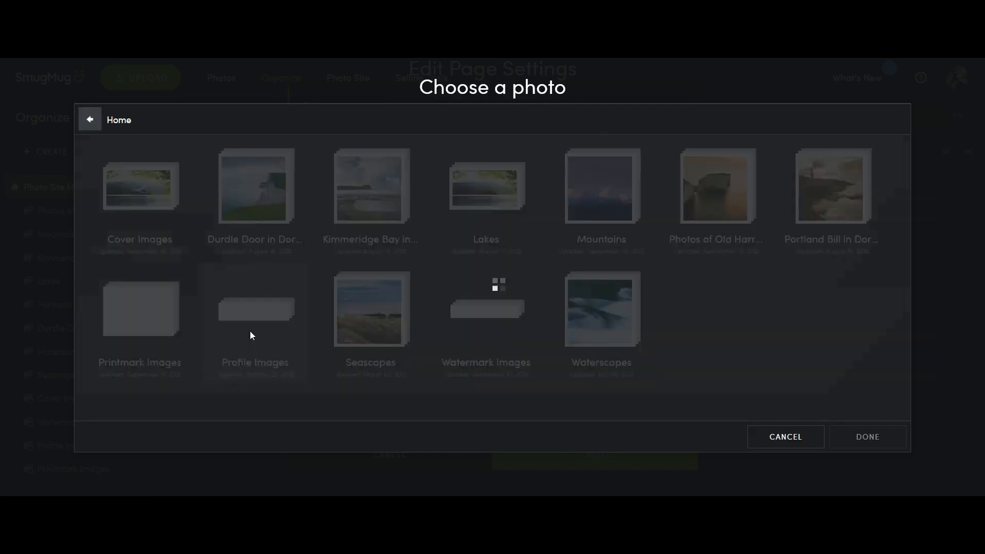
click(90, 120)
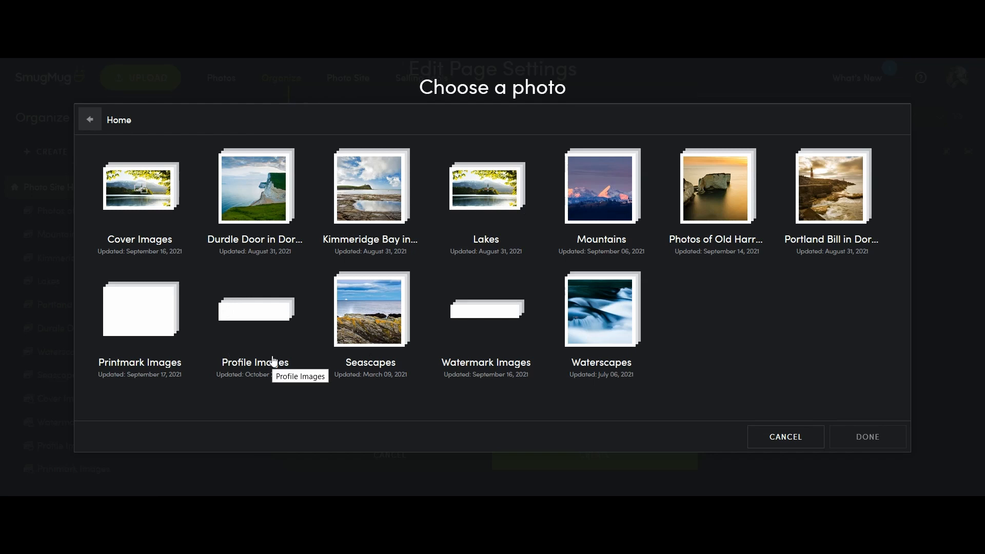
click(263, 311)
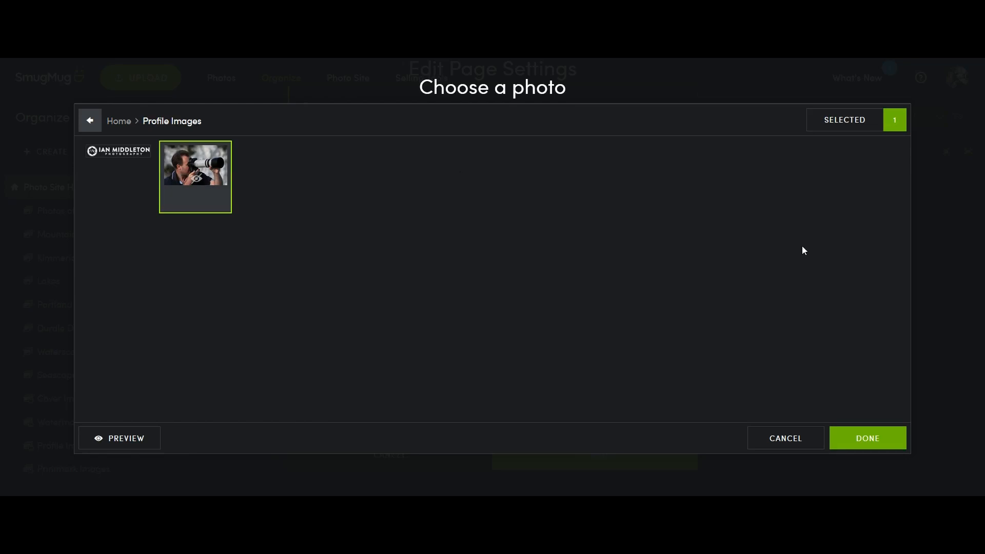
click(866, 439)
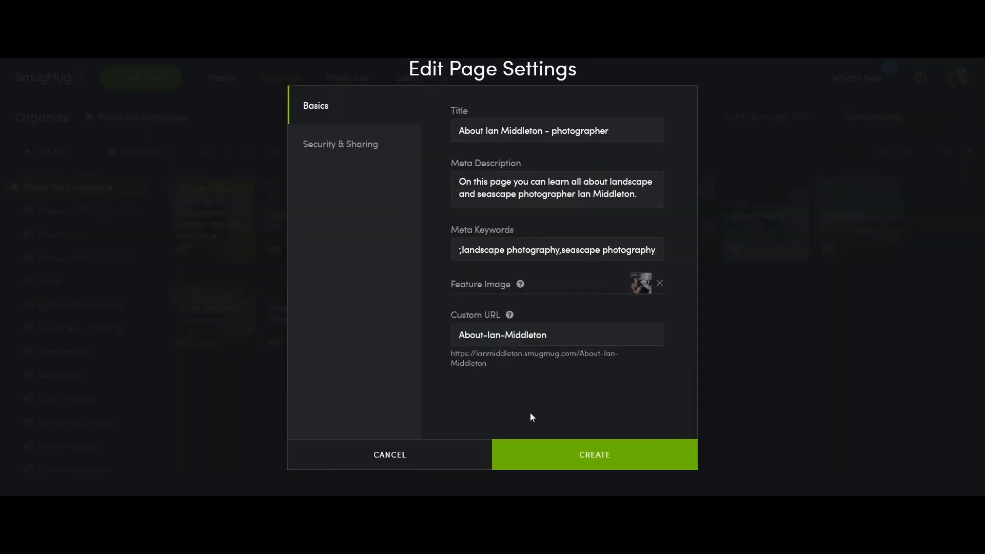
click(587, 456)
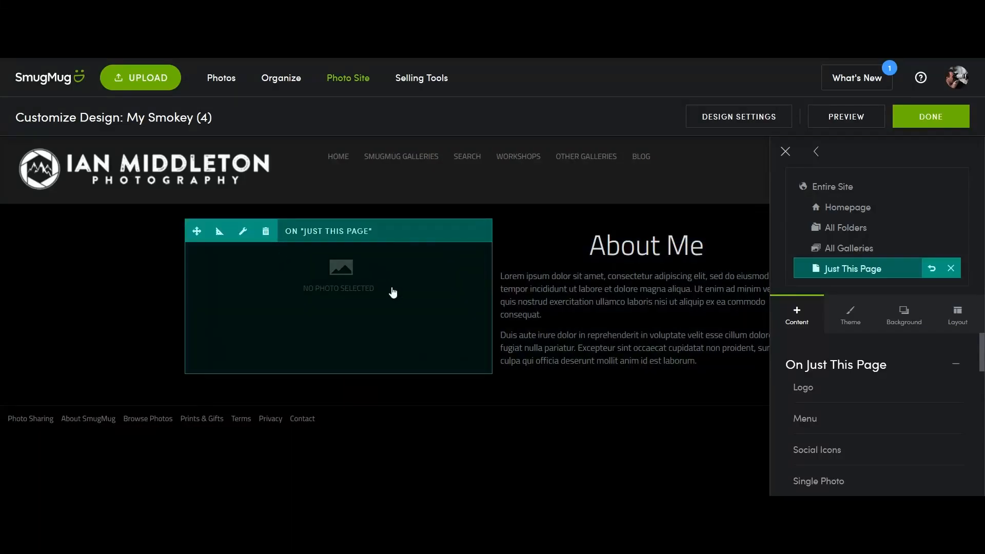
- Fill the single photo block beside the About Me text with the photographer's portrait from the Profile Images gallery
double_click(367, 281)
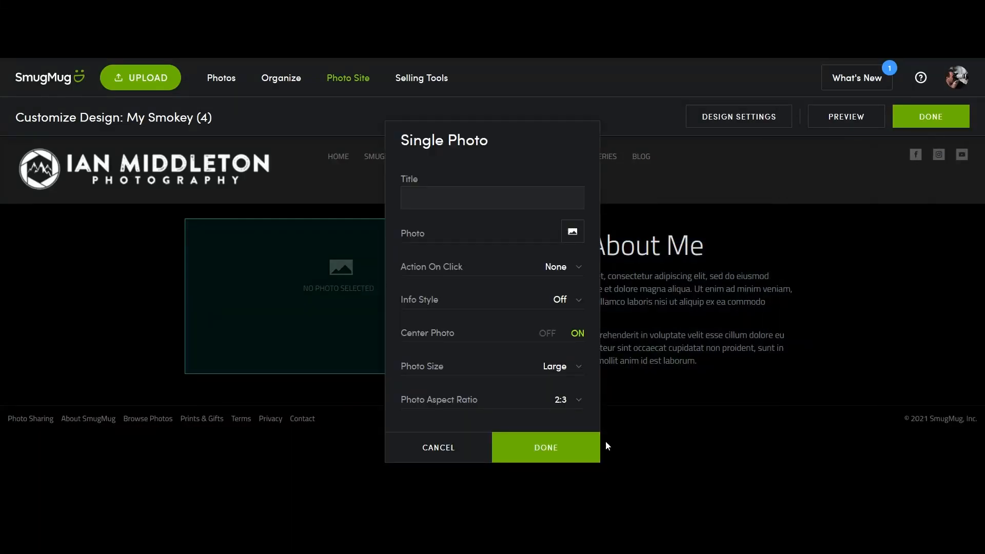
click(572, 234)
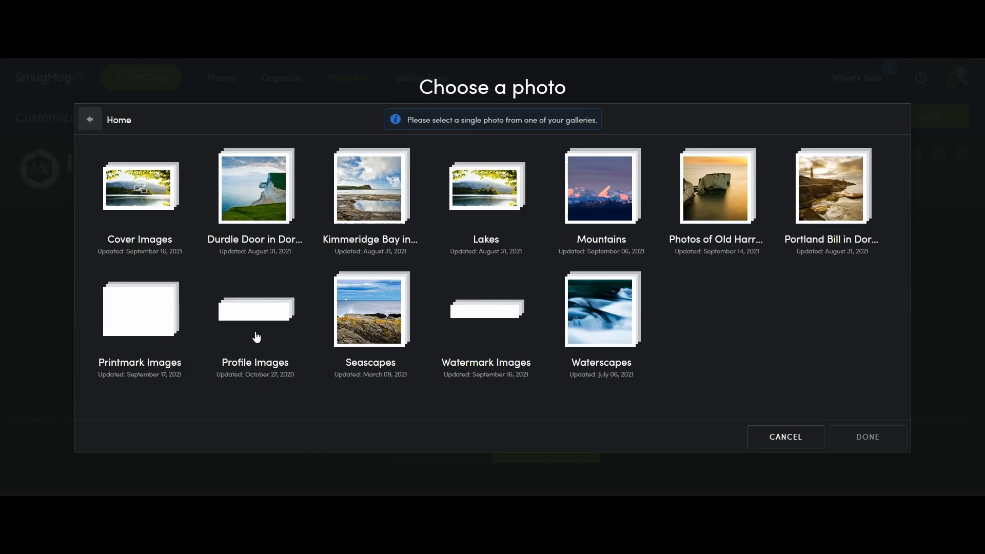
click(256, 302)
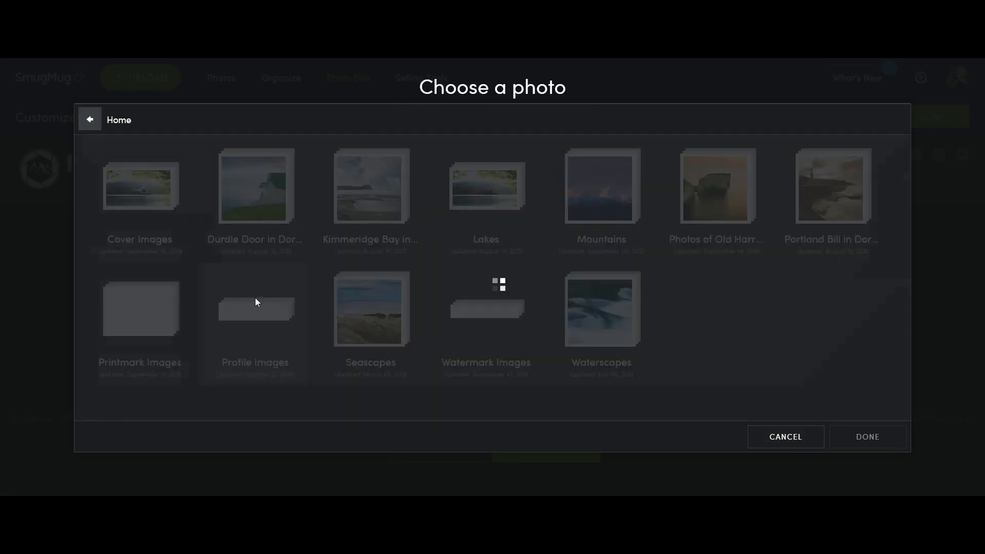
click(195, 169)
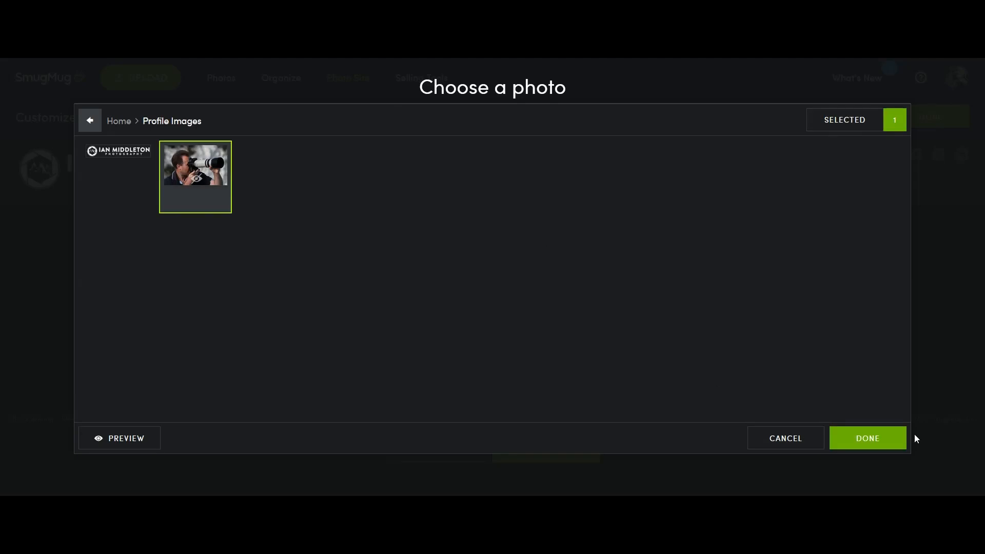
click(876, 437)
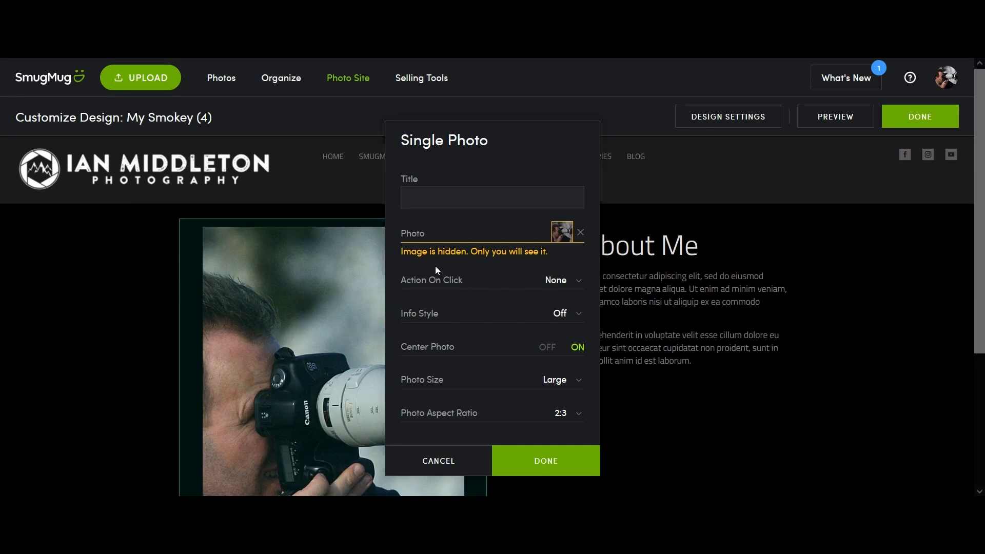
click(561, 232)
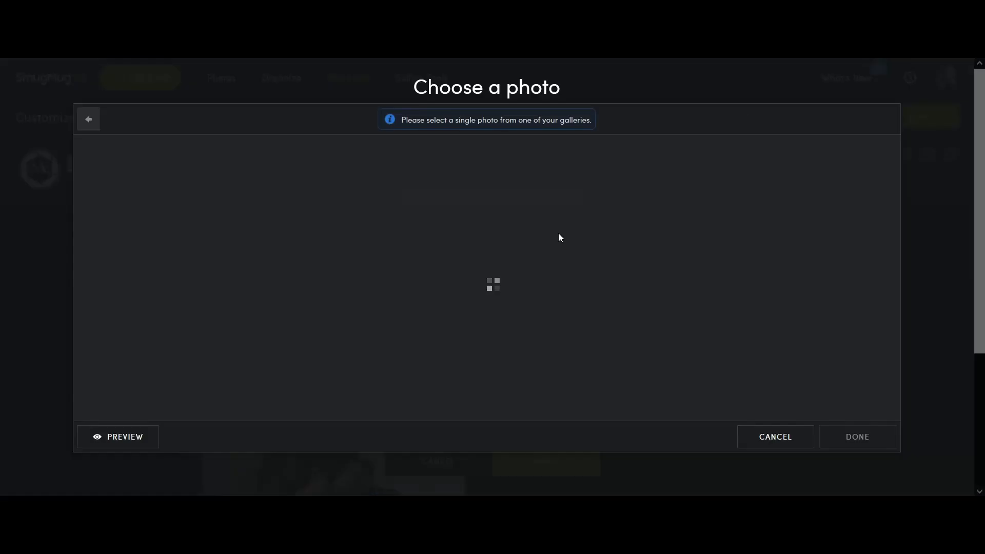
click(257, 312)
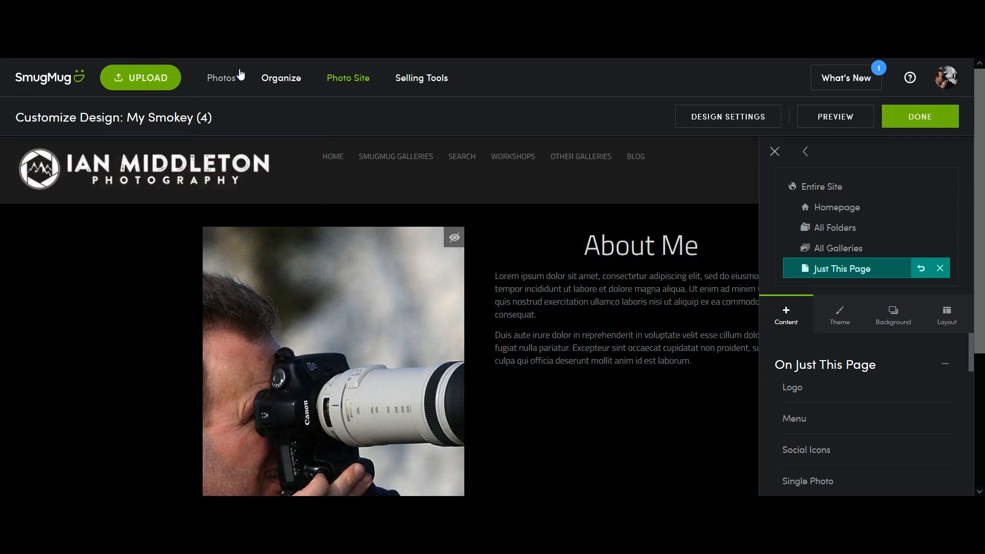
- Save the design changes for later and open the Profile Images gallery in the organizer
click(279, 79)
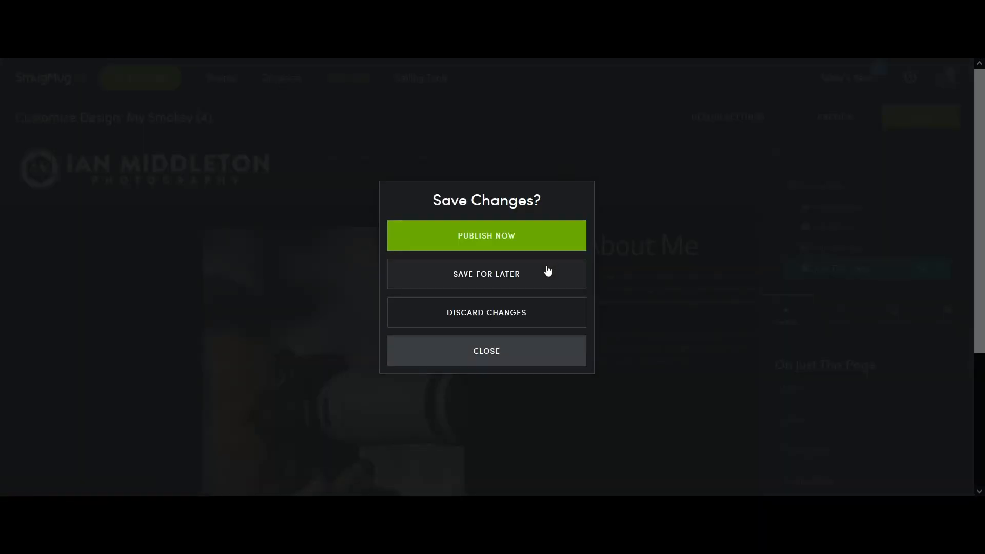
click(510, 278)
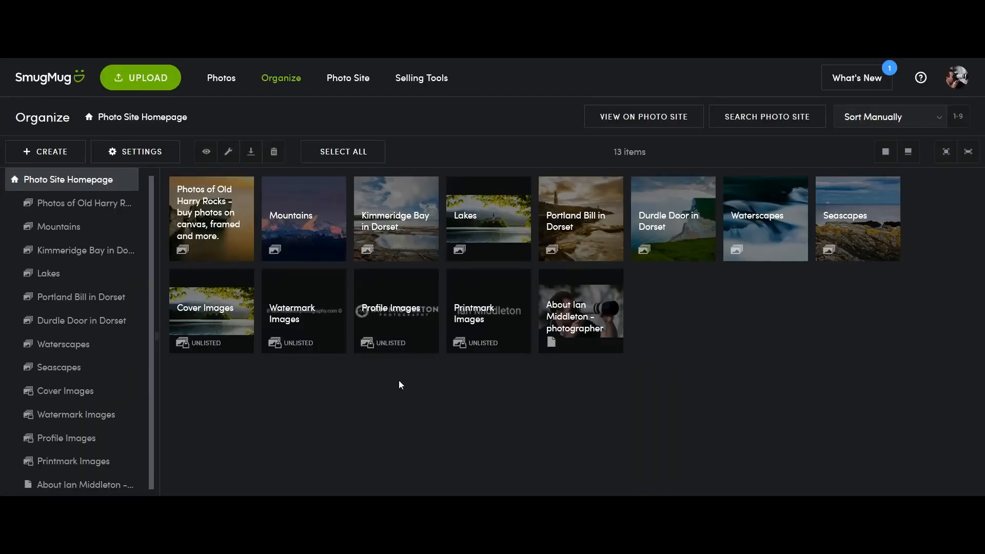
click(404, 314)
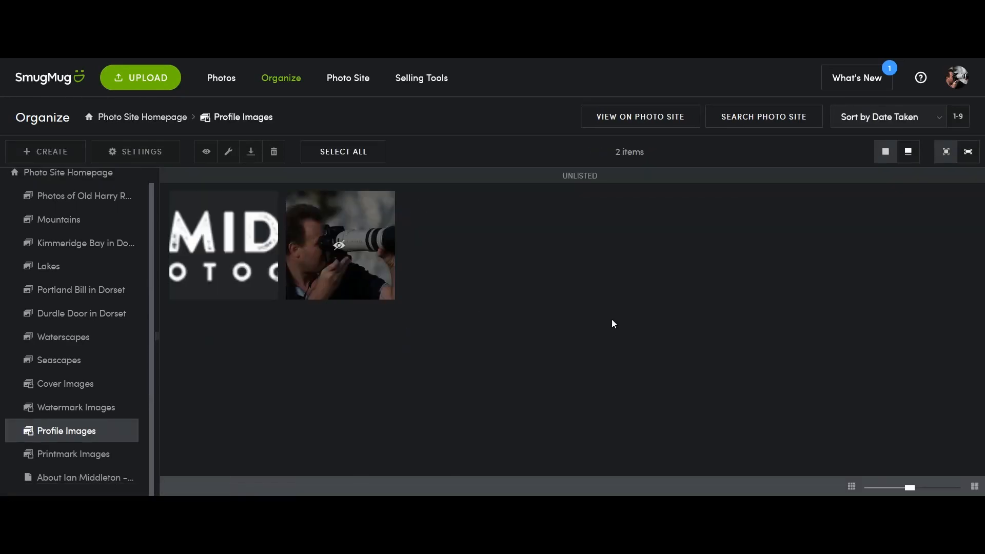
- Make the hidden portrait in the Profile Images gallery visible with the Show option
click(350, 257)
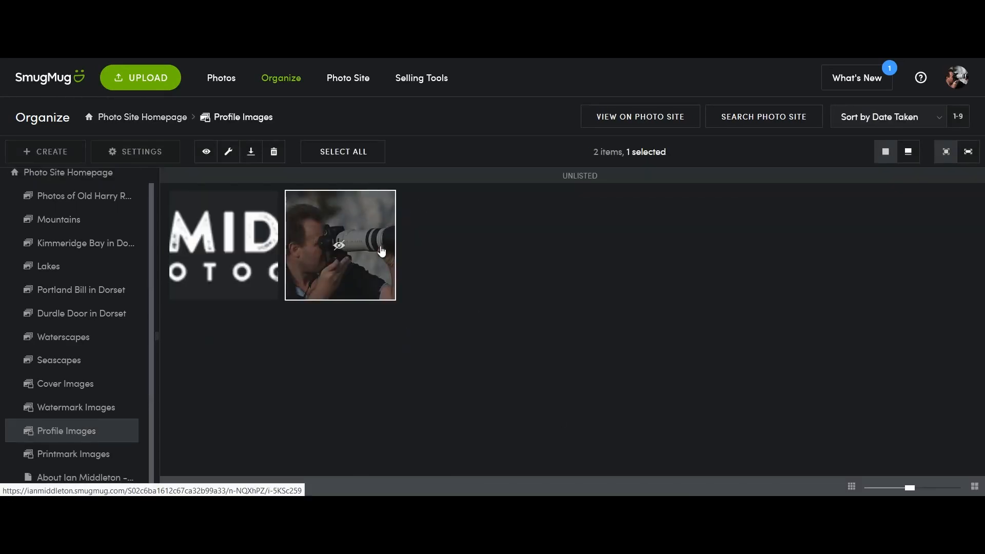
click(227, 153)
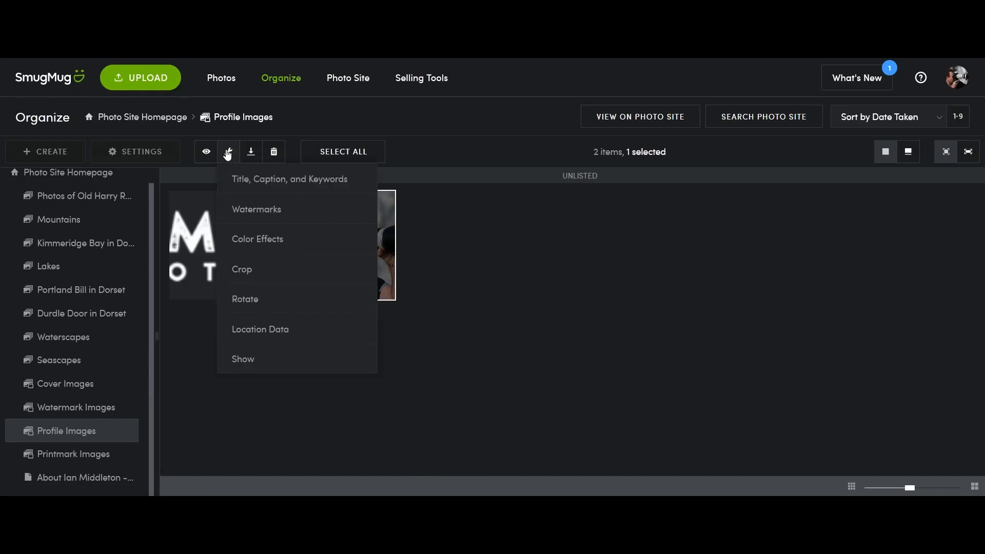
click(248, 360)
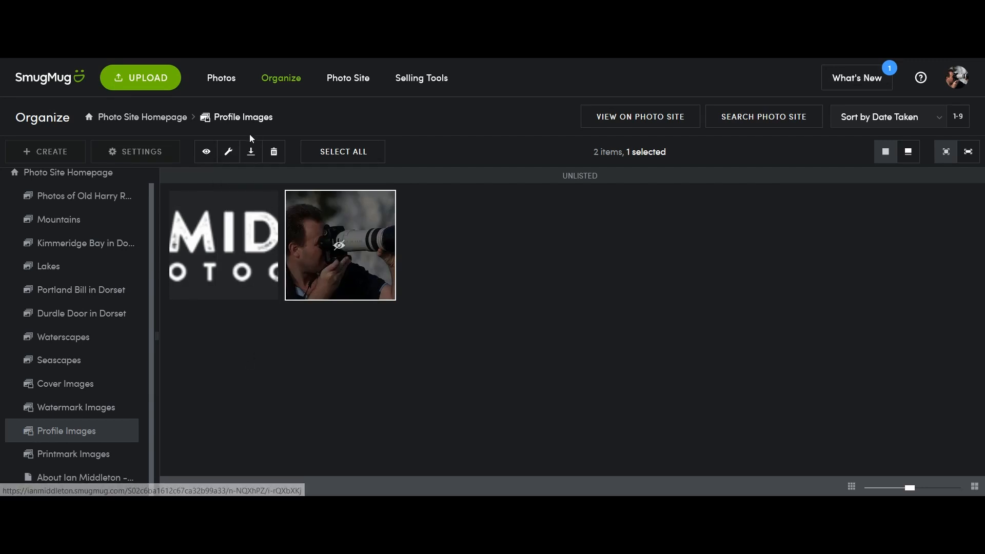
click(230, 153)
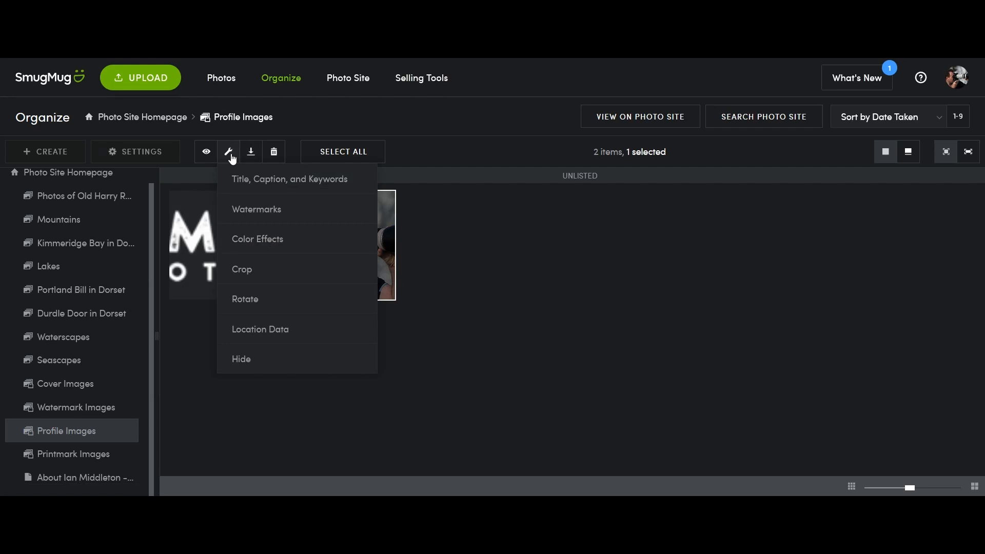
click(231, 154)
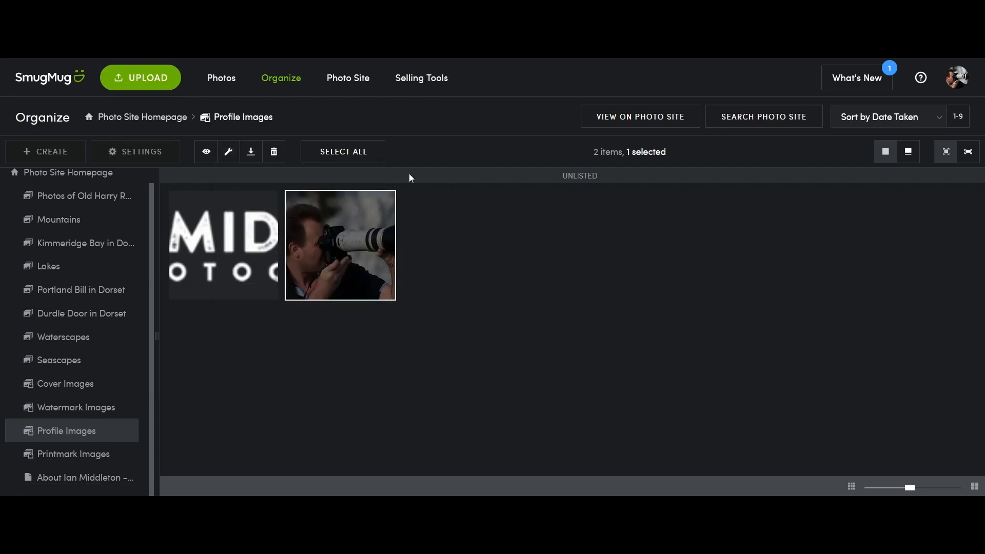
- Go back to the site's top level in the organizer and open the About page for design editing
click(290, 79)
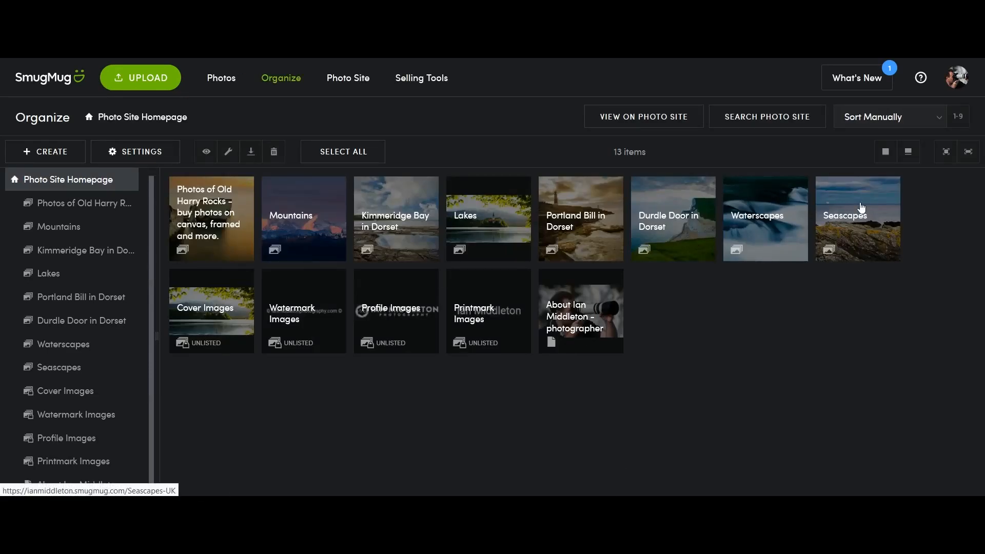
click(593, 323)
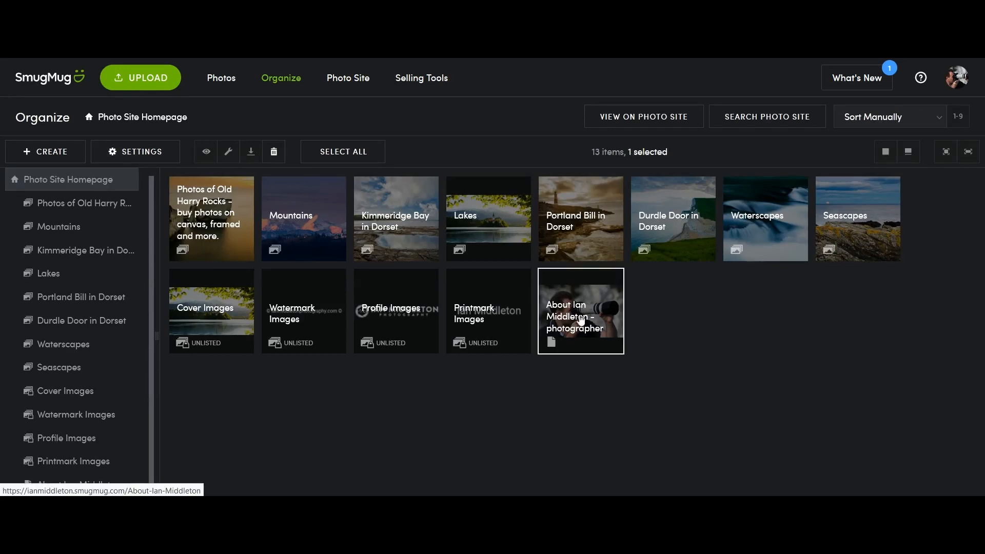
double_click(580, 319)
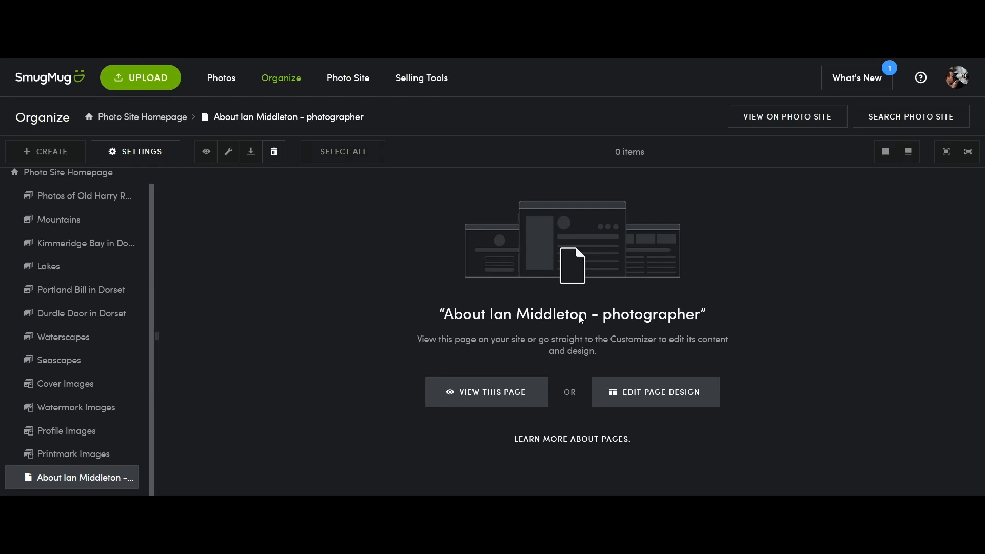
click(673, 391)
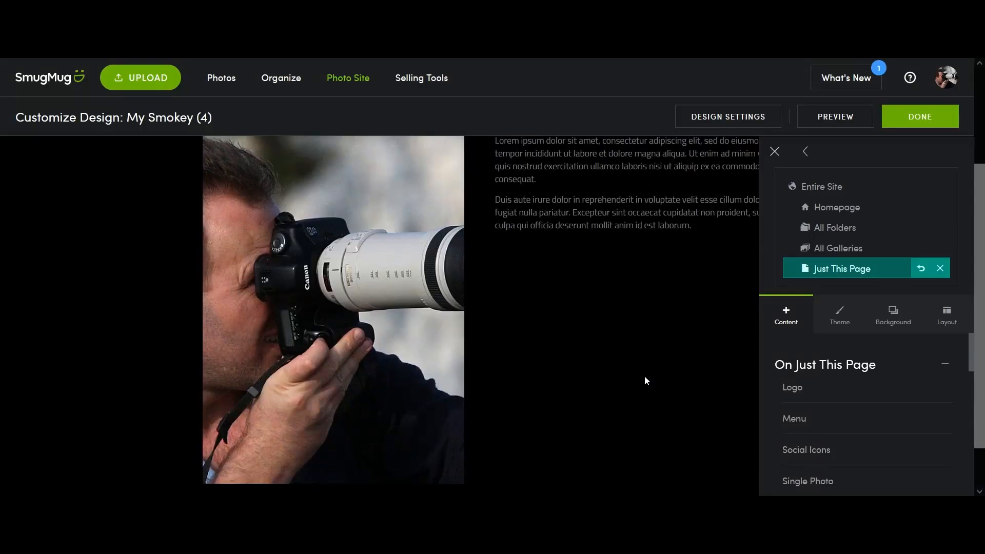
- Set the portrait block's aspect ratio to 4:3 and, after trying Medium, its photo size to Large
click(354, 246)
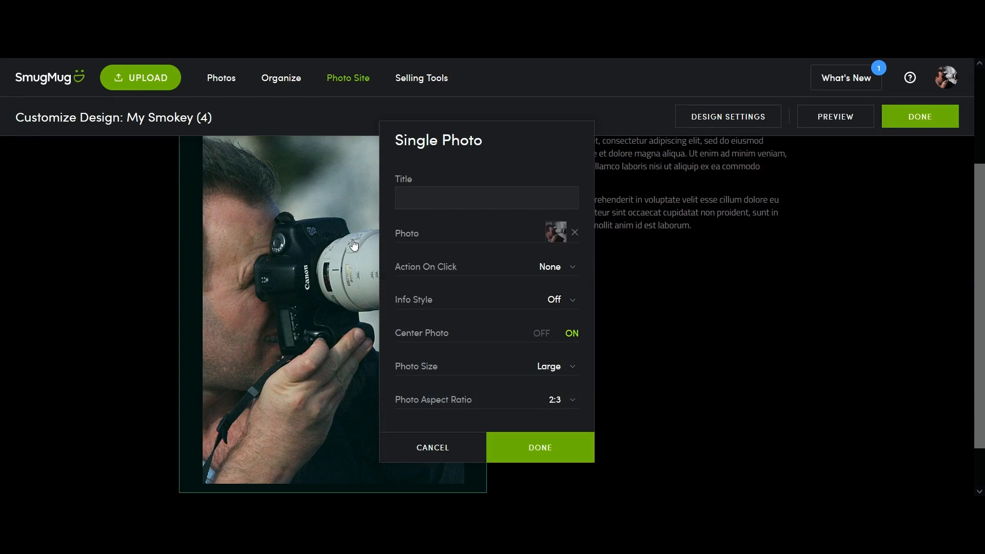
click(567, 367)
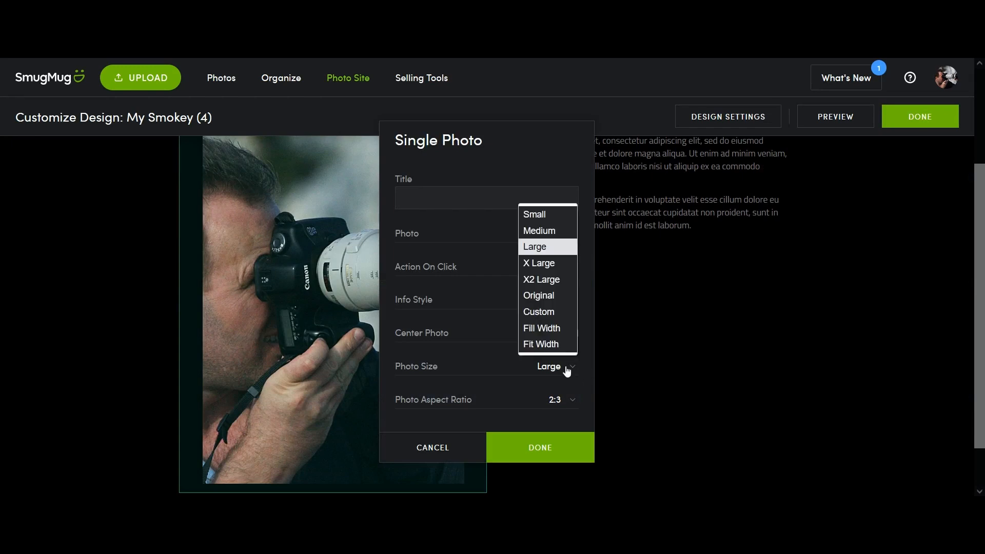
click(551, 231)
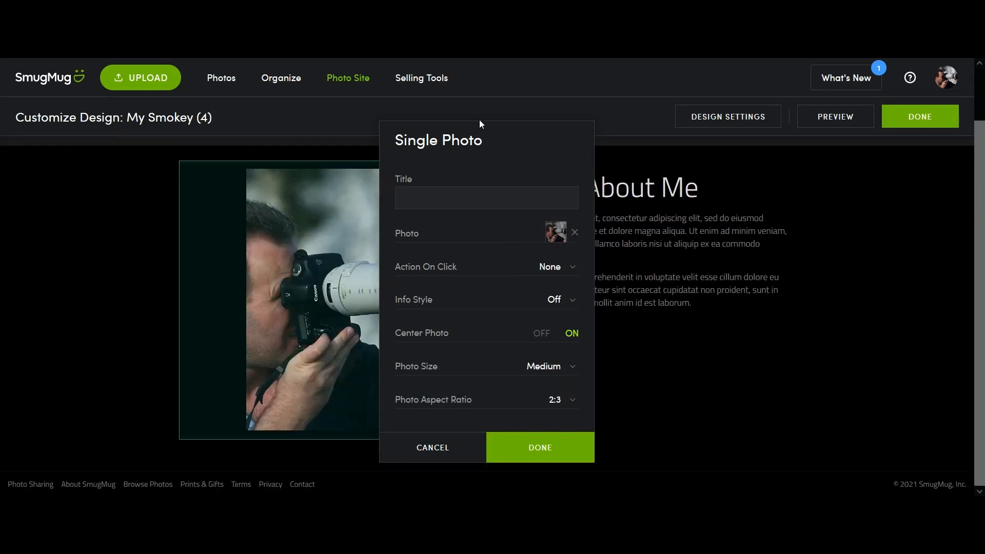
drag(511, 132, 789, 158)
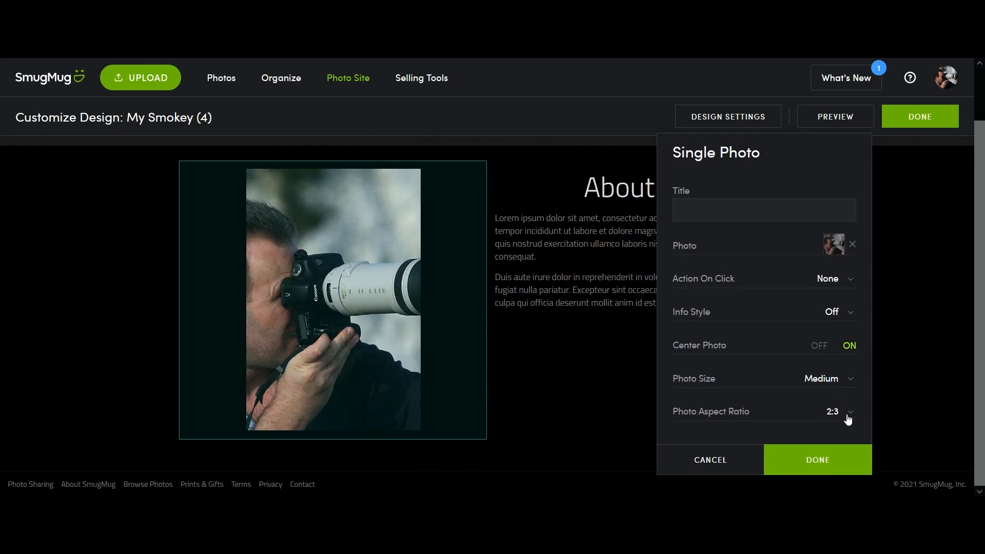
click(848, 416)
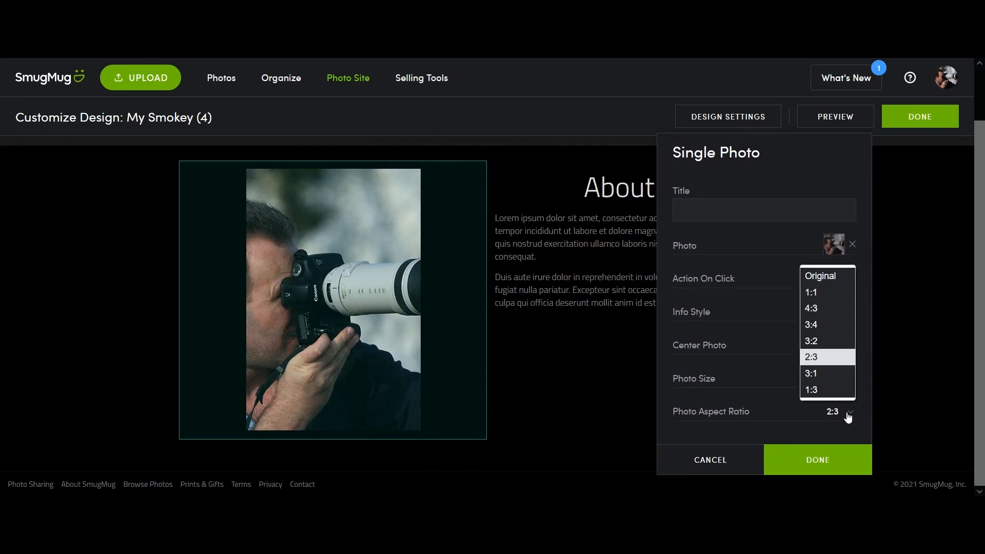
click(821, 308)
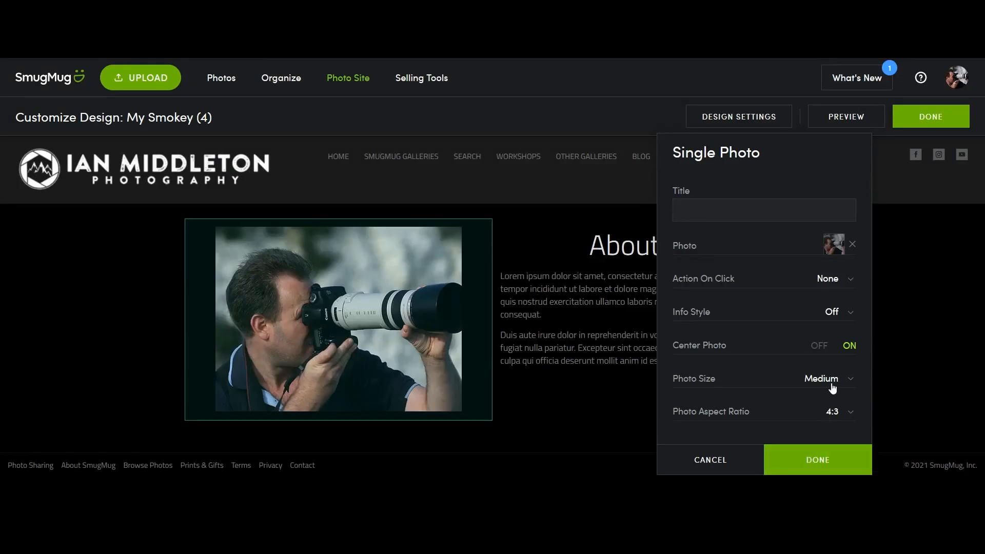
click(831, 384)
click(826, 264)
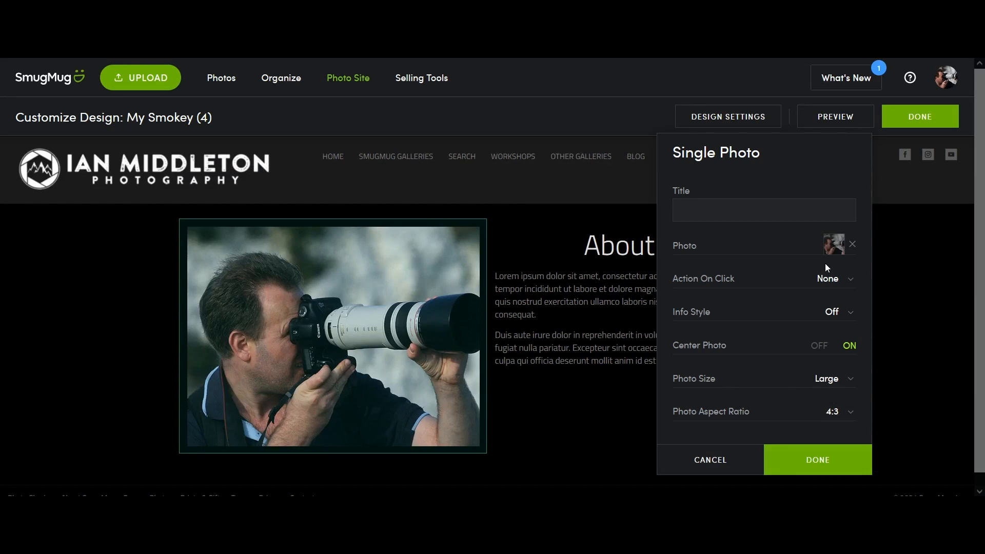
click(803, 458)
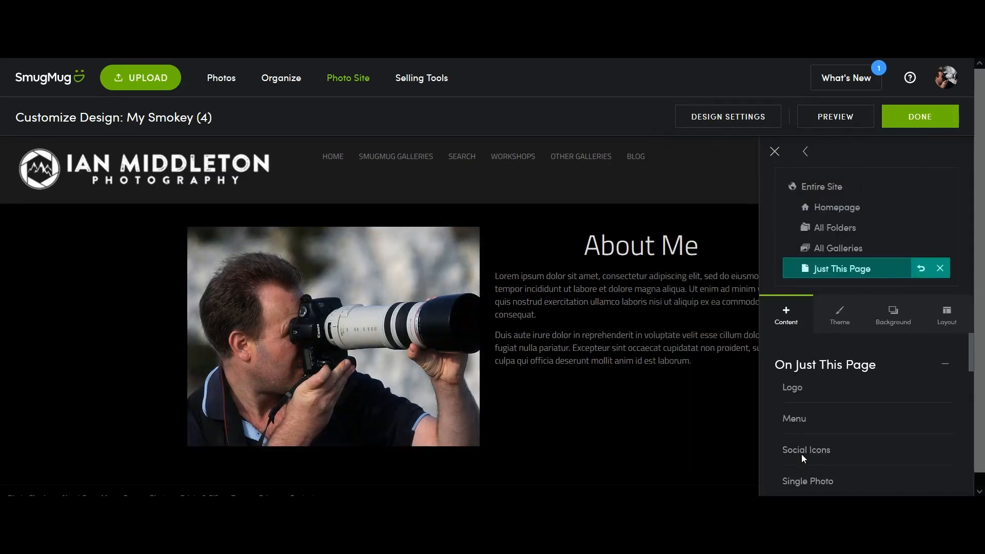
- Replace "Me" in the text block's "About Me" heading with the photographer's full name
double_click(636, 321)
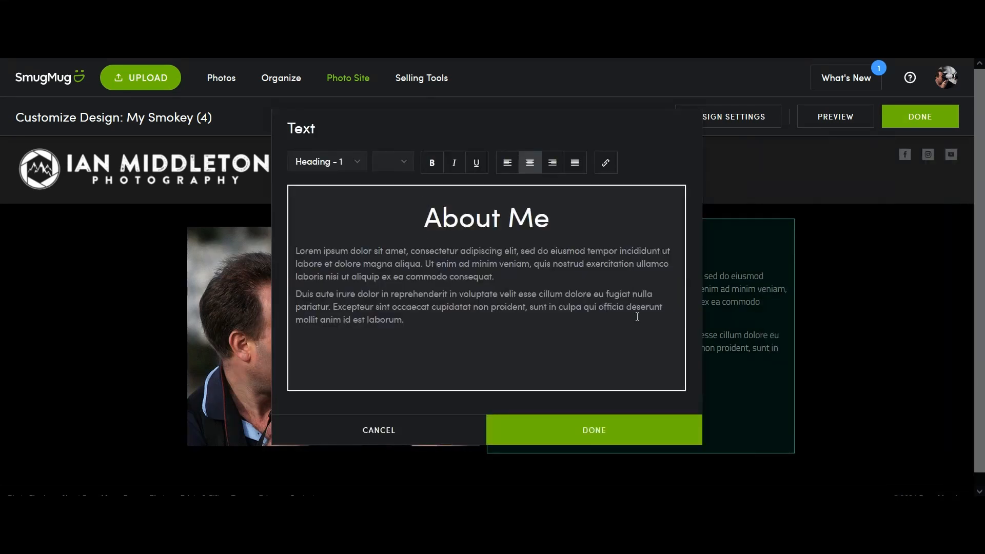
click(508, 218)
double_click(516, 218)
text(Ian Middleton)
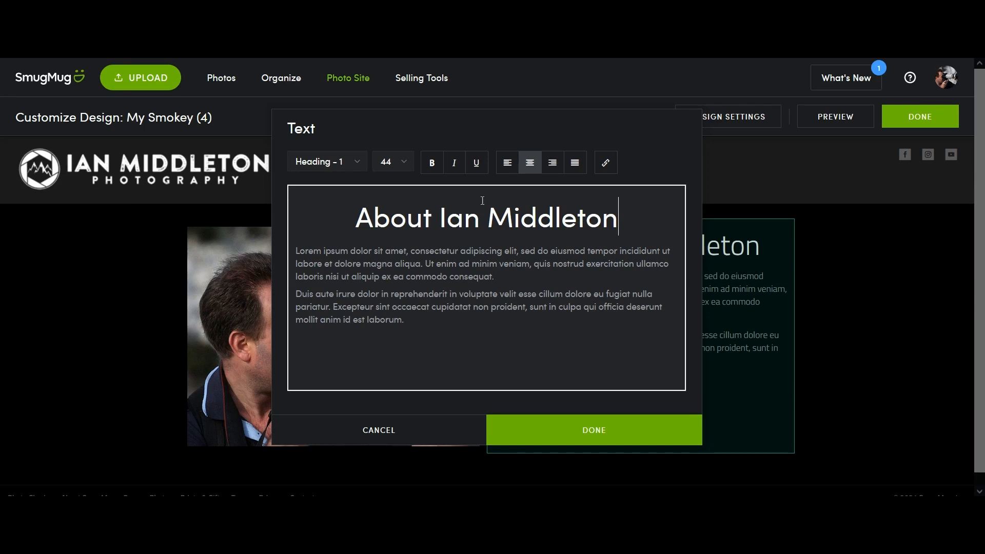
click(401, 228)
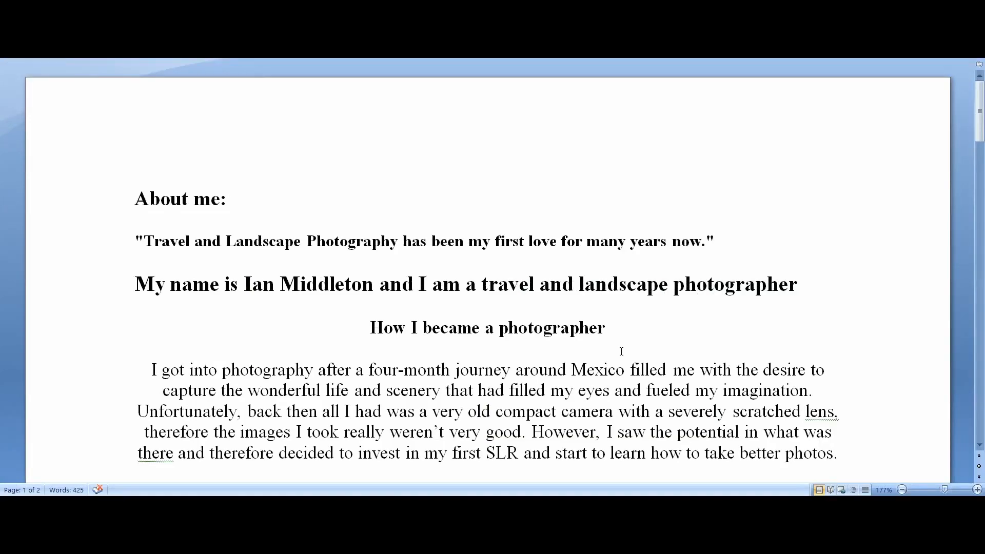
- In the Word document, copy the opening quote, the introduction line and the "How I became a photographer" heading
click(413, 242)
click(620, 330)
drag(620, 330, 125, 255)
key(ctrl+c)
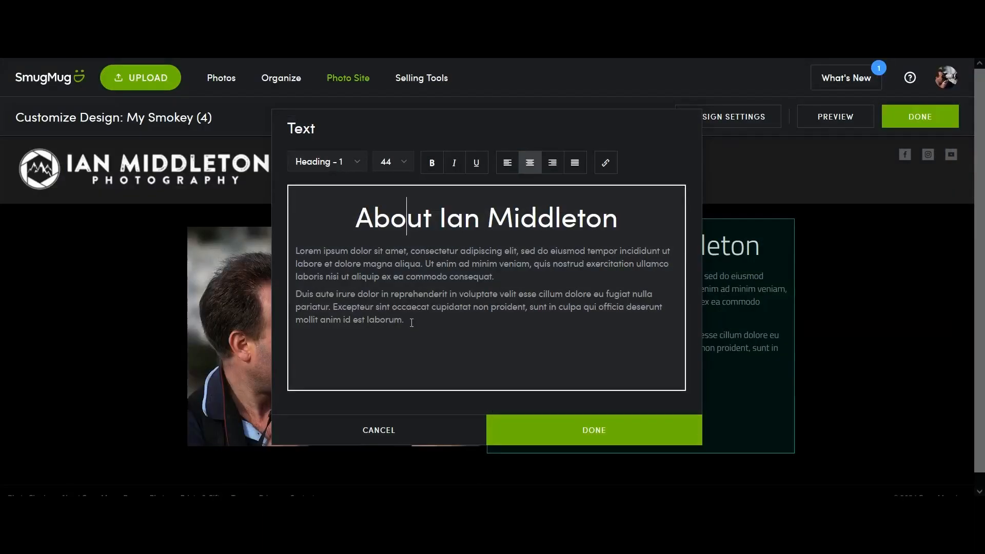
- Replace both placeholder paragraphs in the SmugMug text block with the copied introduction text
drag(408, 319, 264, 254)
right_click(326, 252)
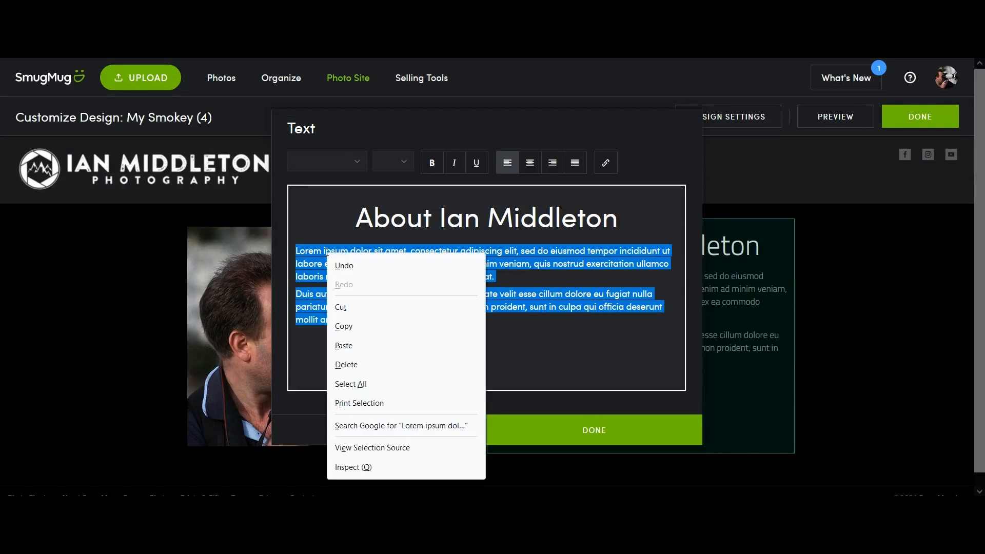
click(369, 341)
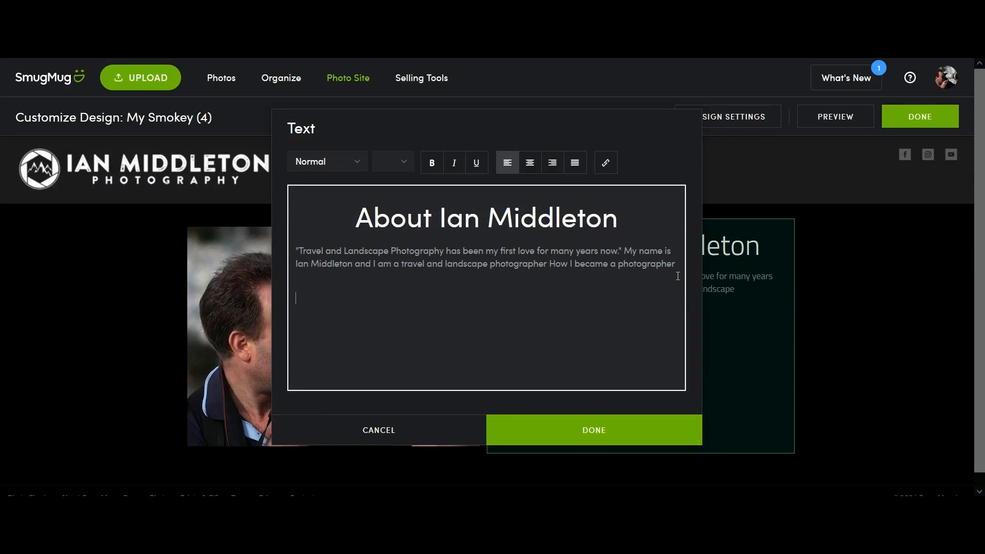
- Copy the two paragraphs under "How I became a photographer" from the Word document and paste them below the introduction in the SmugMug text block
key(alt+Tab)
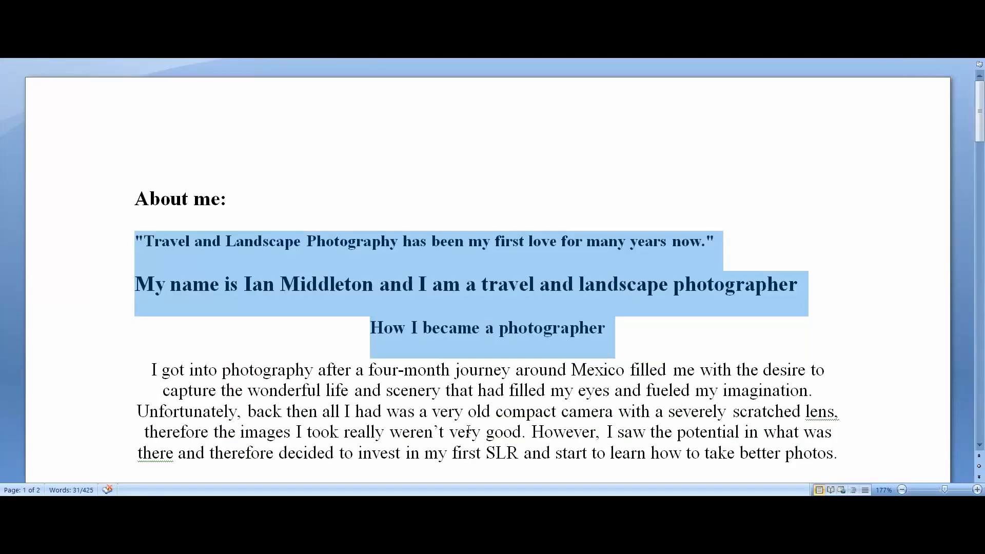
scroll(416, 429, down, 3)
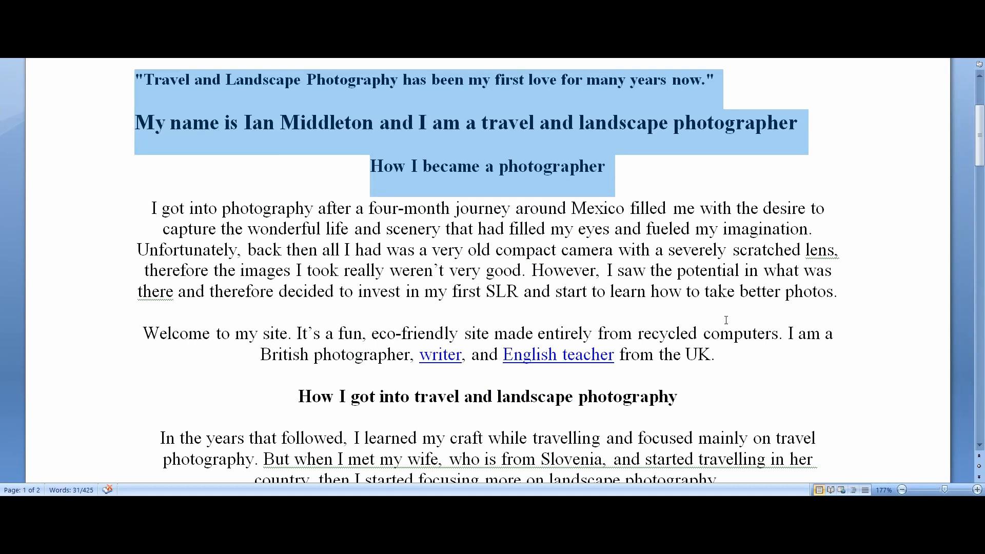
drag(725, 358, 109, 219)
key(ctrl+c)
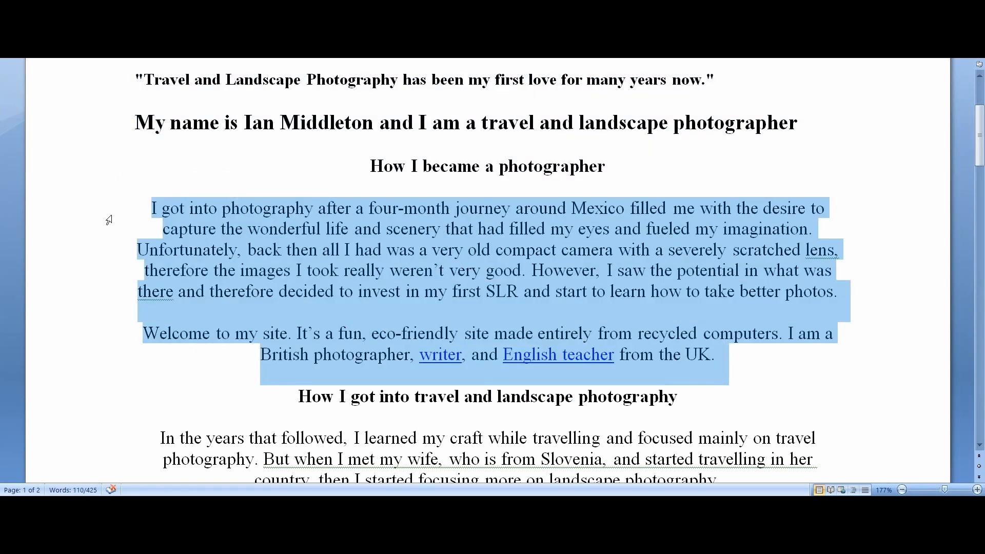
key(alt+Tab)
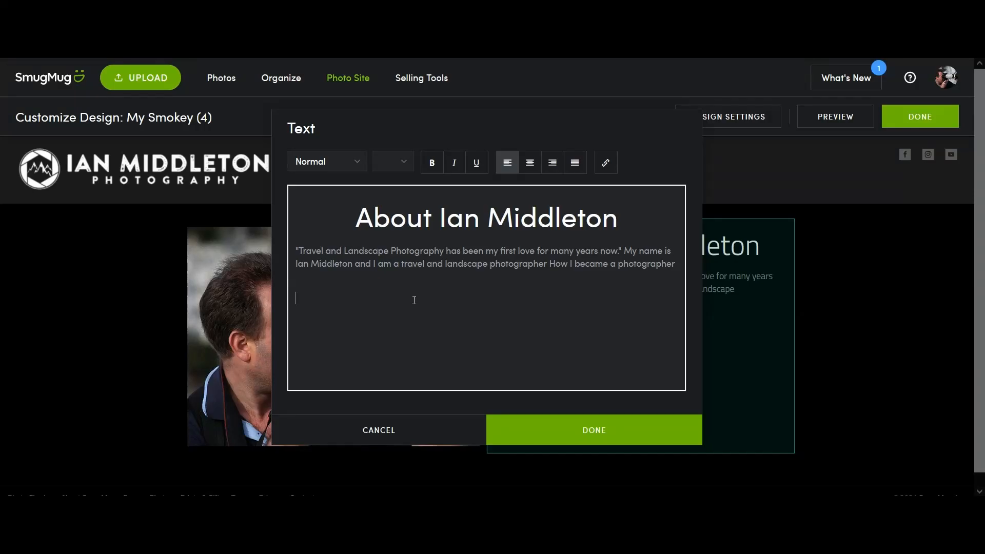
key(ctrl+v)
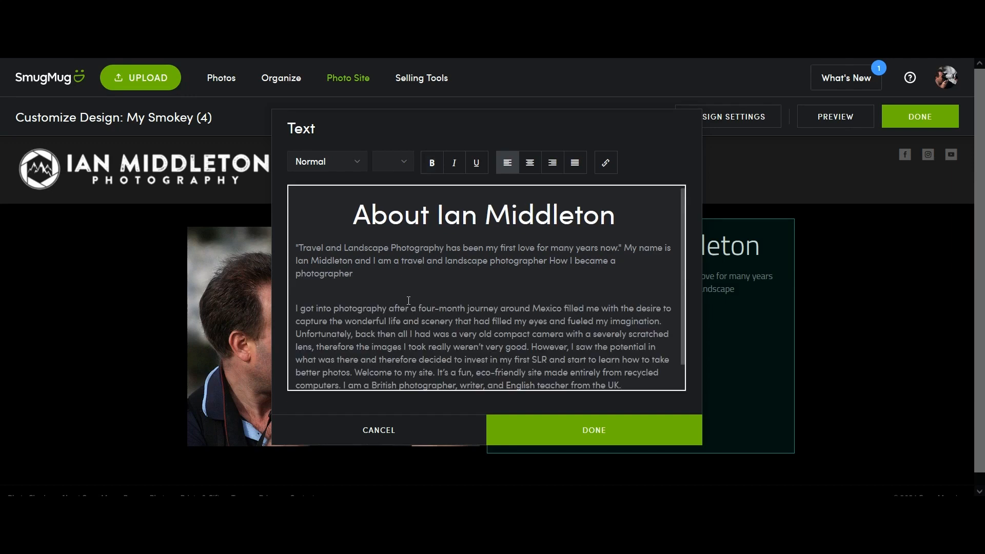
- Start a new paragraph after the opening quote and make the quote bold
click(409, 300)
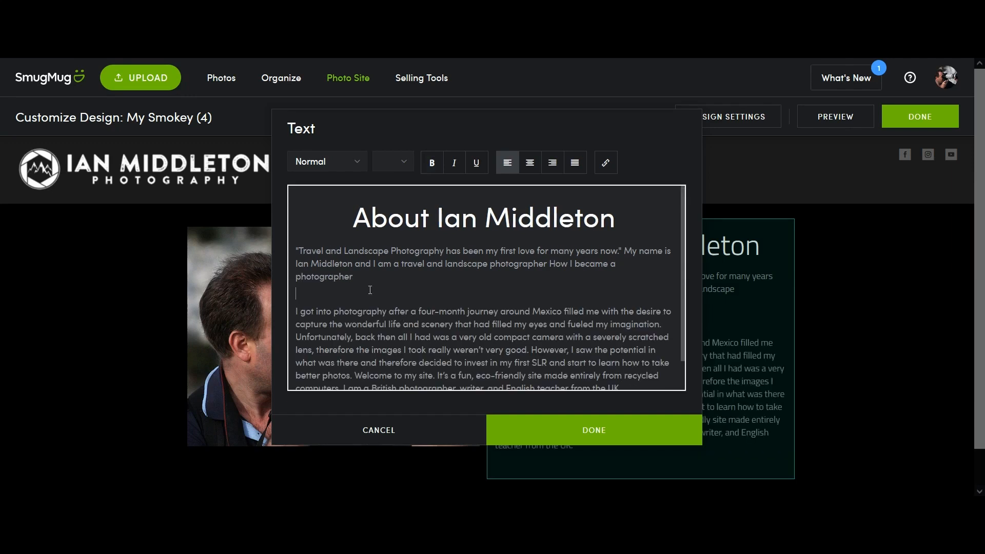
click(622, 250)
key(Return)
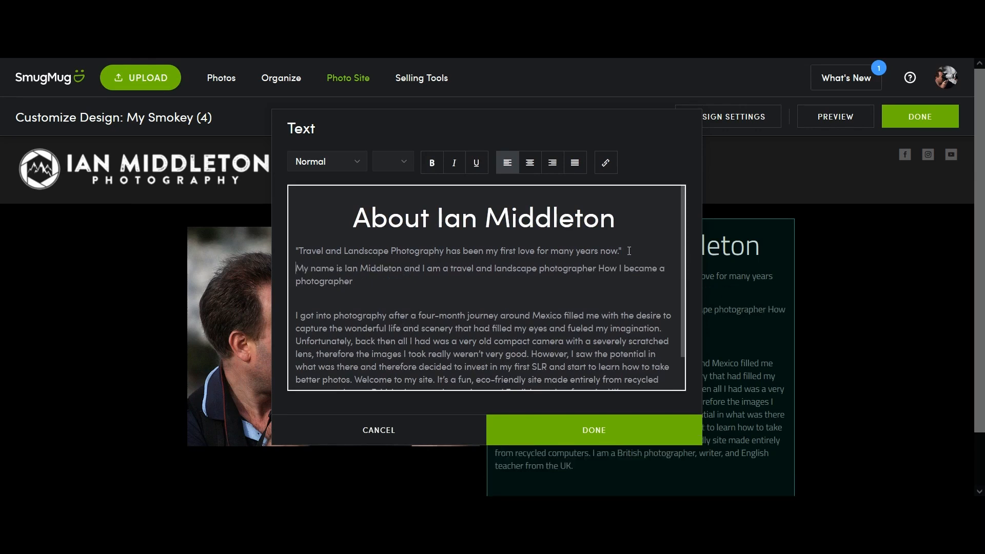
drag(629, 251, 254, 253)
click(432, 163)
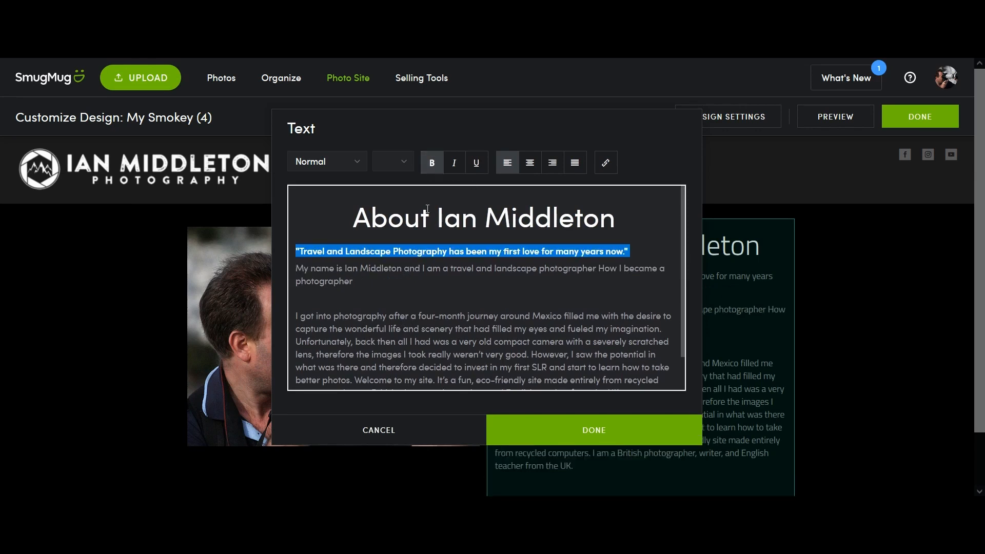
- Make the introduction paragraph below the opening quote bold
click(436, 276)
drag(368, 284, 281, 273)
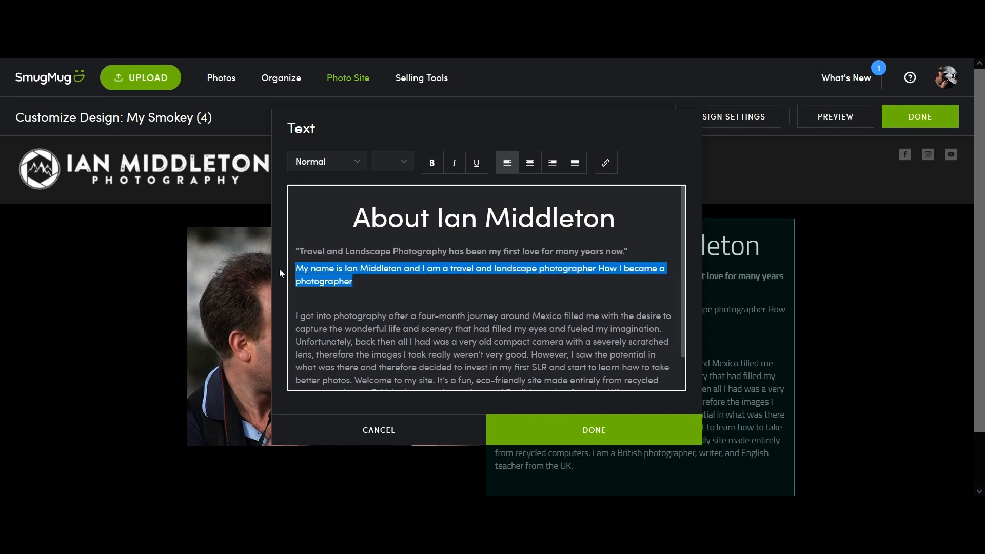
click(432, 163)
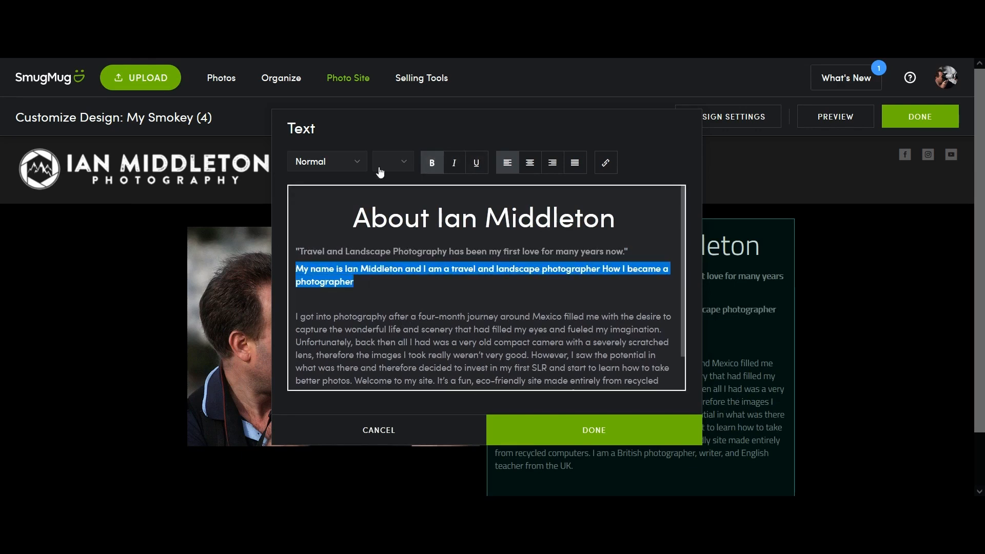
- Examine the available heading styles for the introduction paragraph and the page title
click(361, 168)
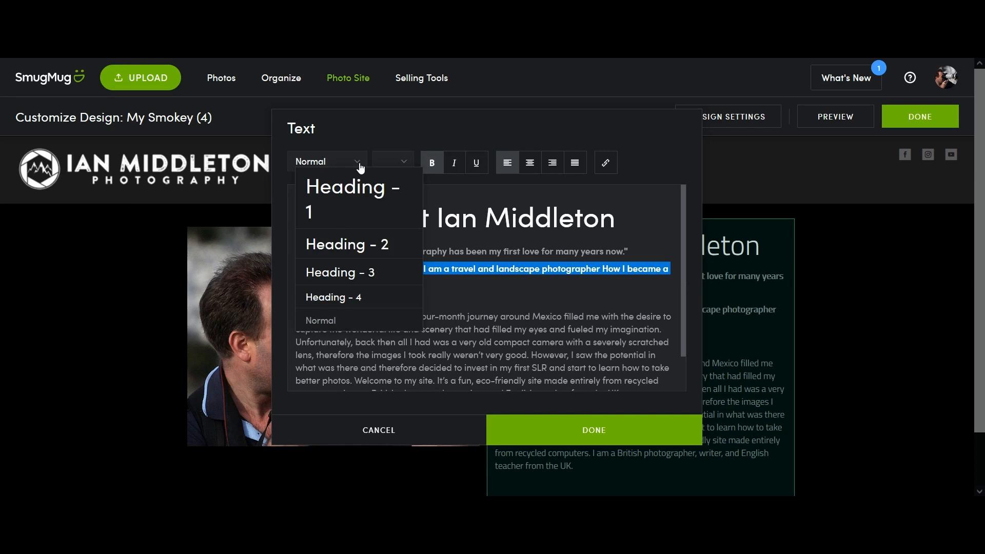
click(360, 165)
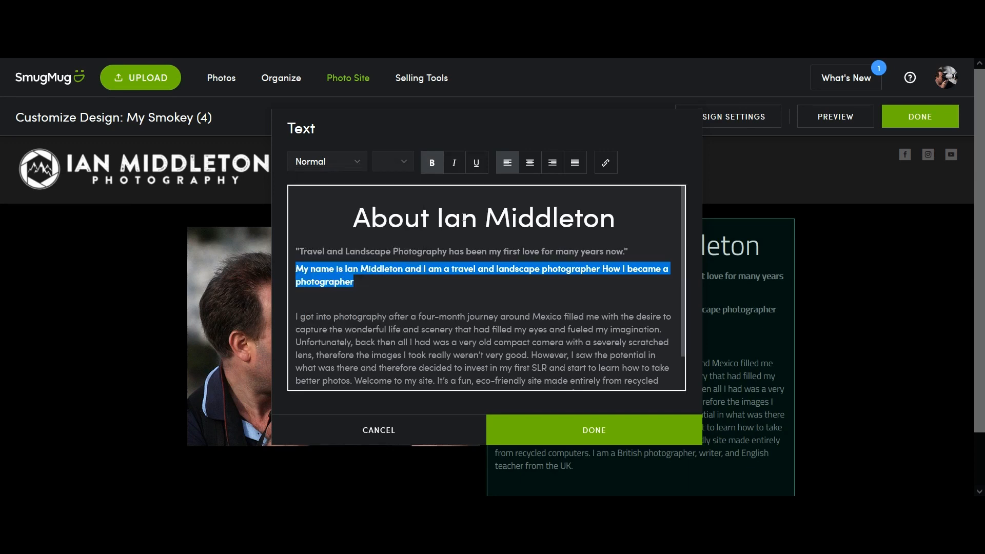
click(532, 217)
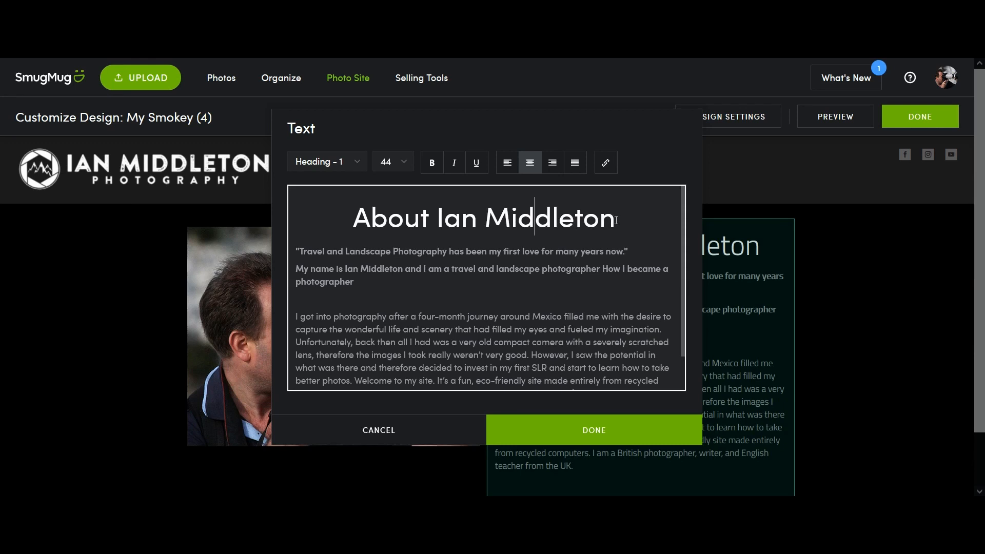
drag(616, 220, 354, 222)
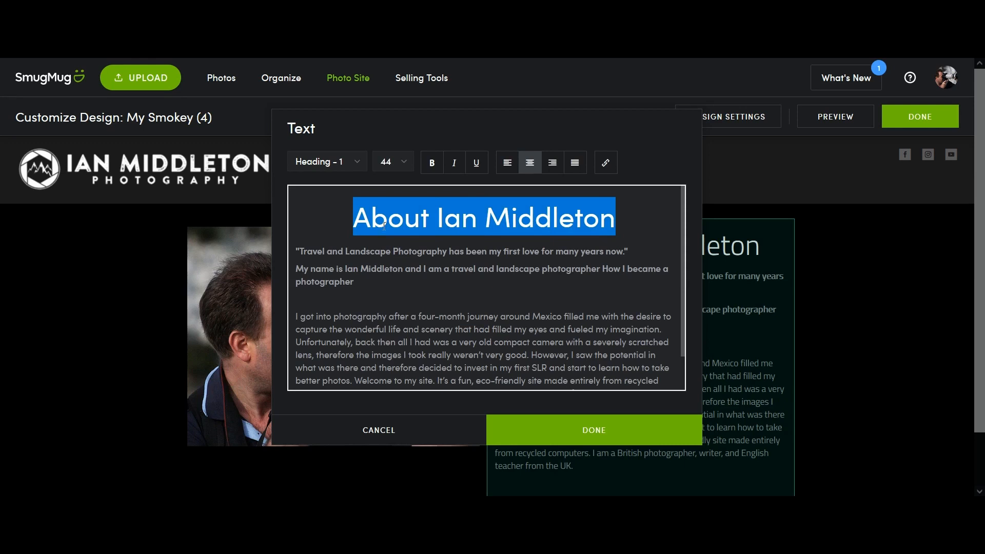
click(358, 165)
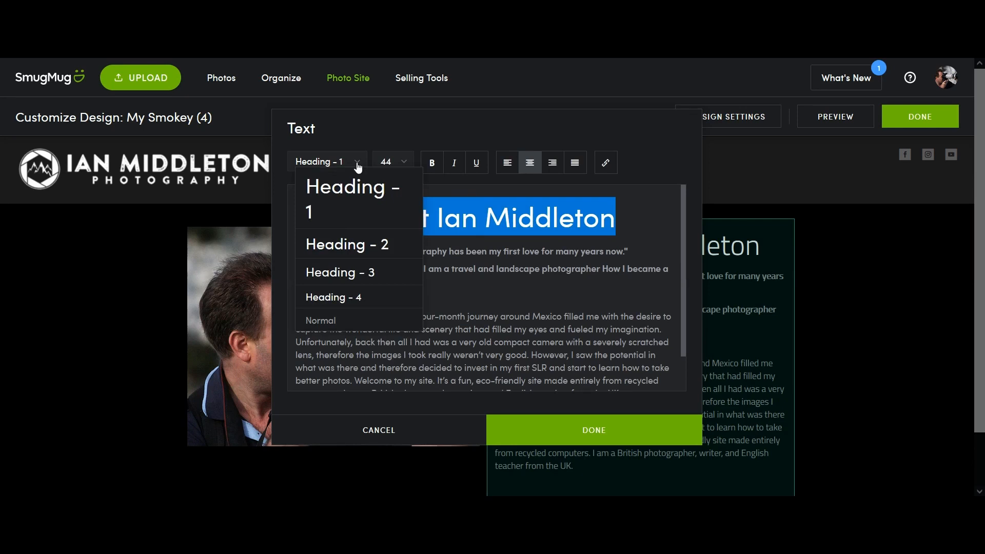
click(358, 163)
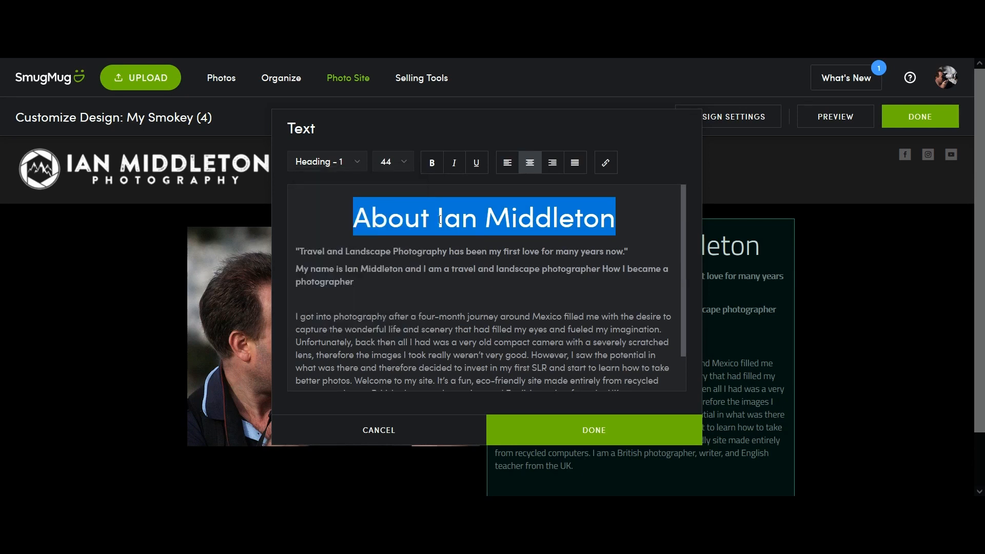
- Try the Heading - 4 style on the opening quote
click(531, 252)
drag(636, 250, 293, 251)
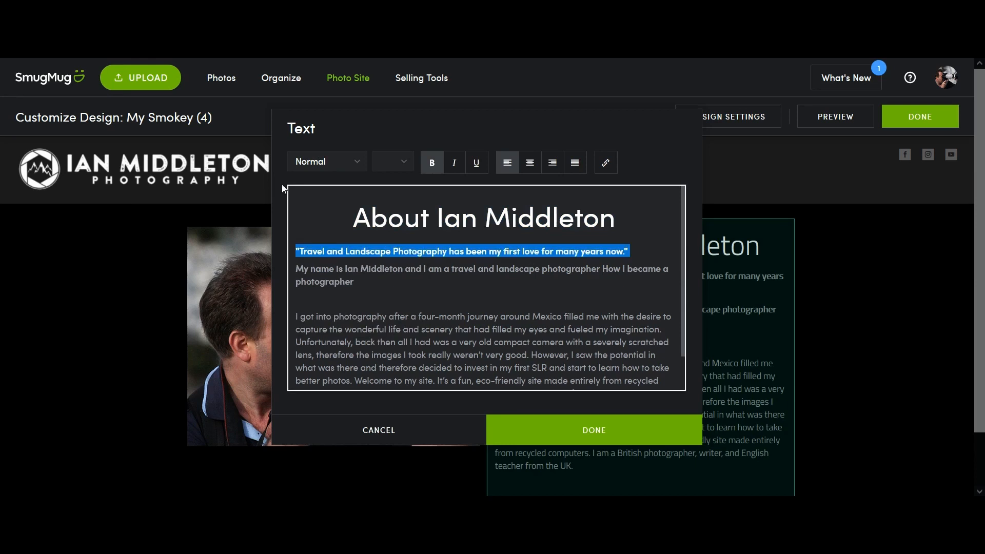
click(346, 168)
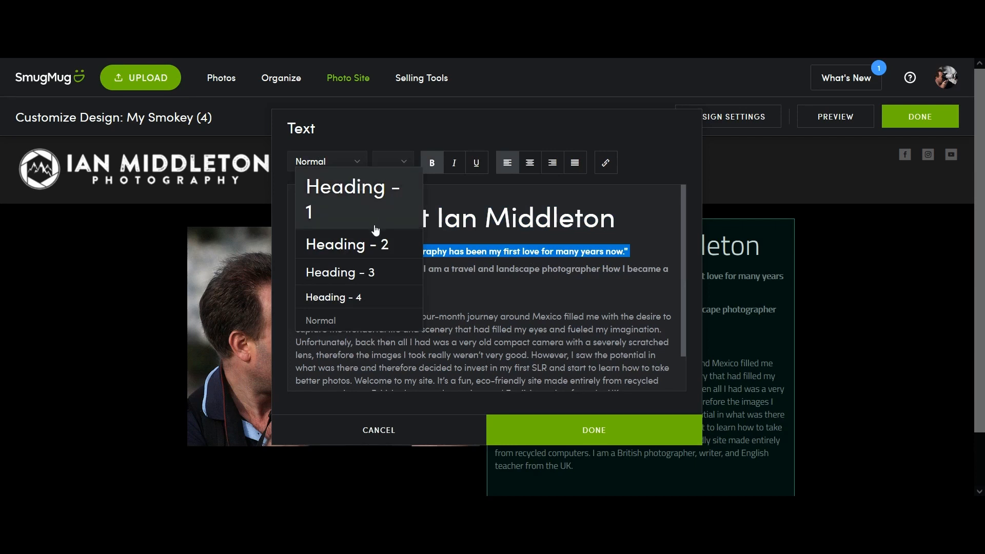
click(362, 299)
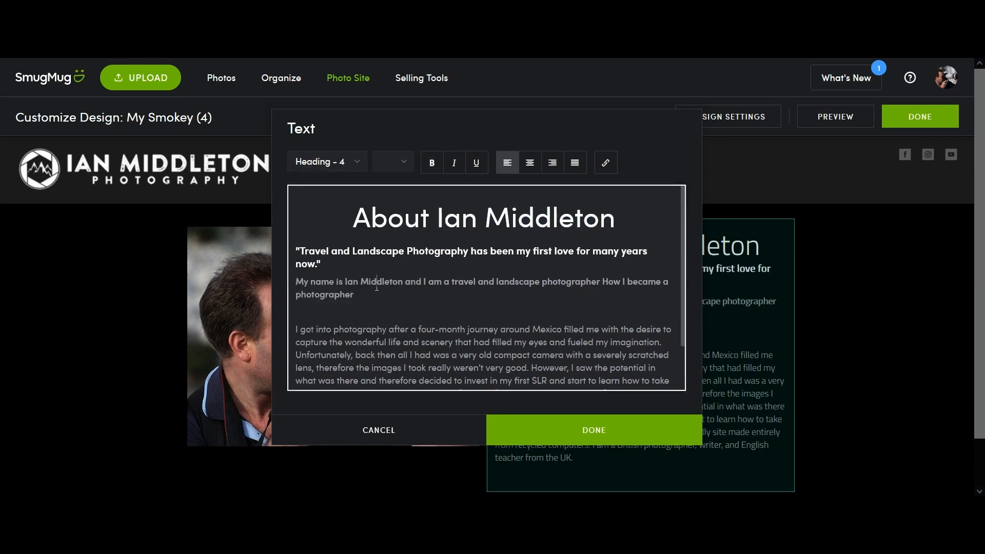
drag(363, 297, 339, 296)
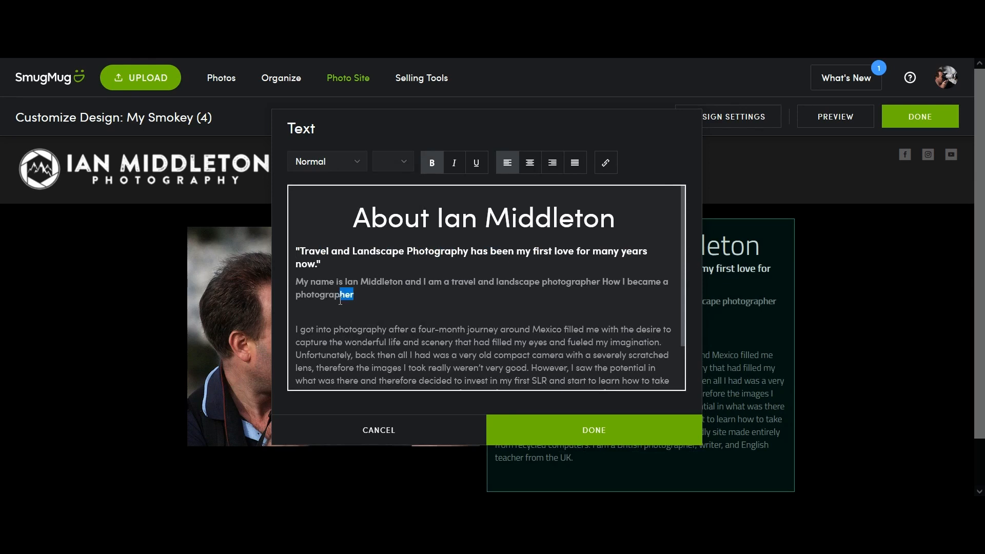
click(385, 299)
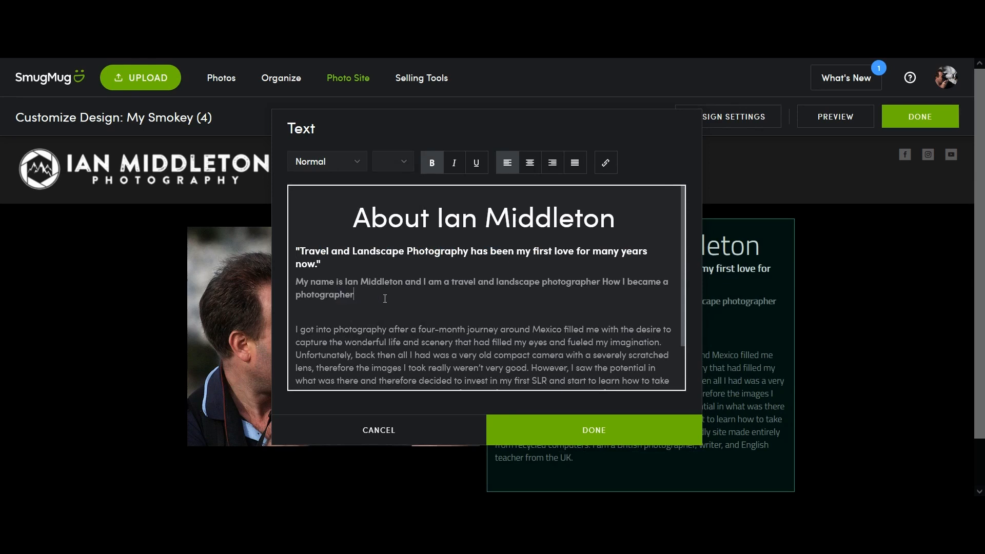
- Set the opening quote's paragraph style back to Normal
click(399, 252)
drag(325, 264, 297, 250)
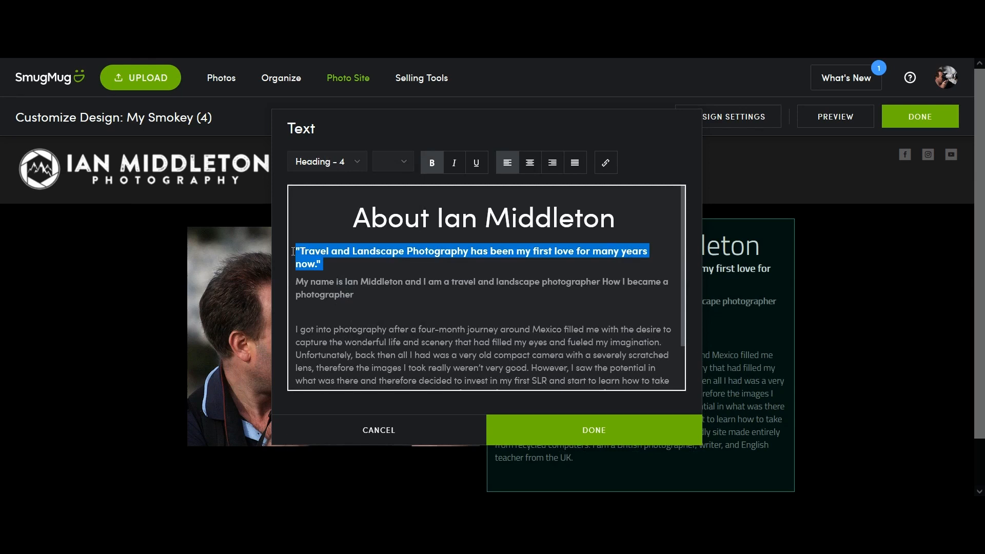
click(333, 163)
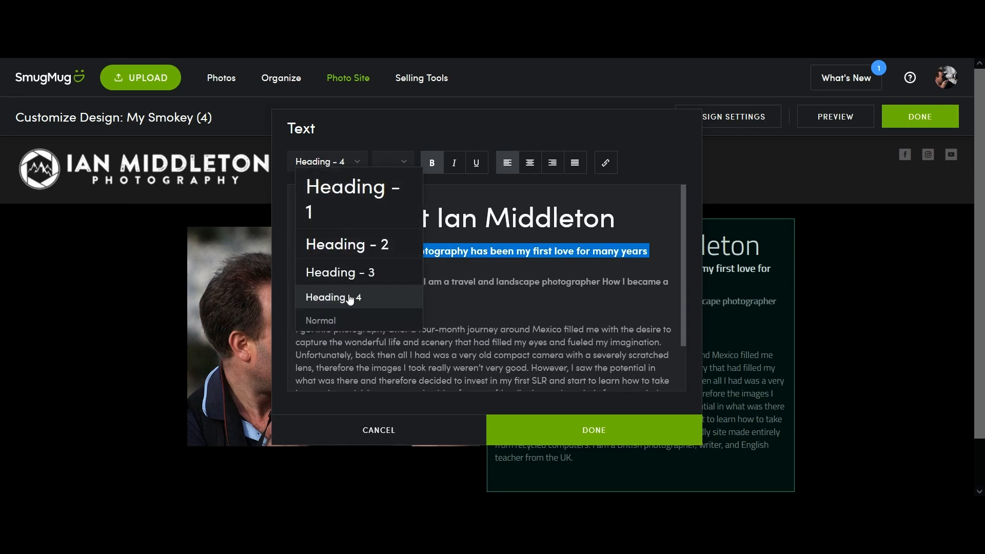
click(352, 321)
click(449, 270)
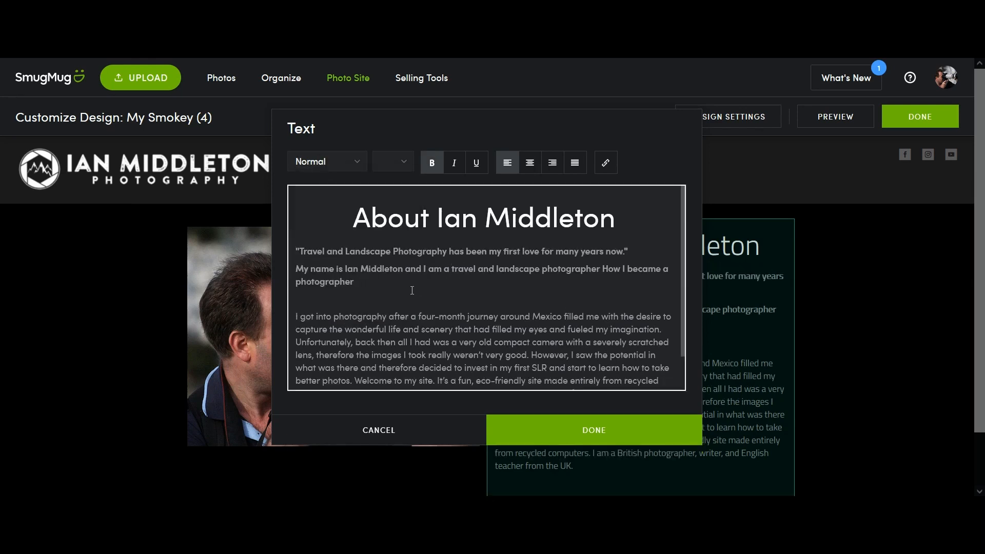
- Apply the text block edits and move the customization sidebar to the opposite side of the page to reveal the biography
scroll(433, 282, down, 2)
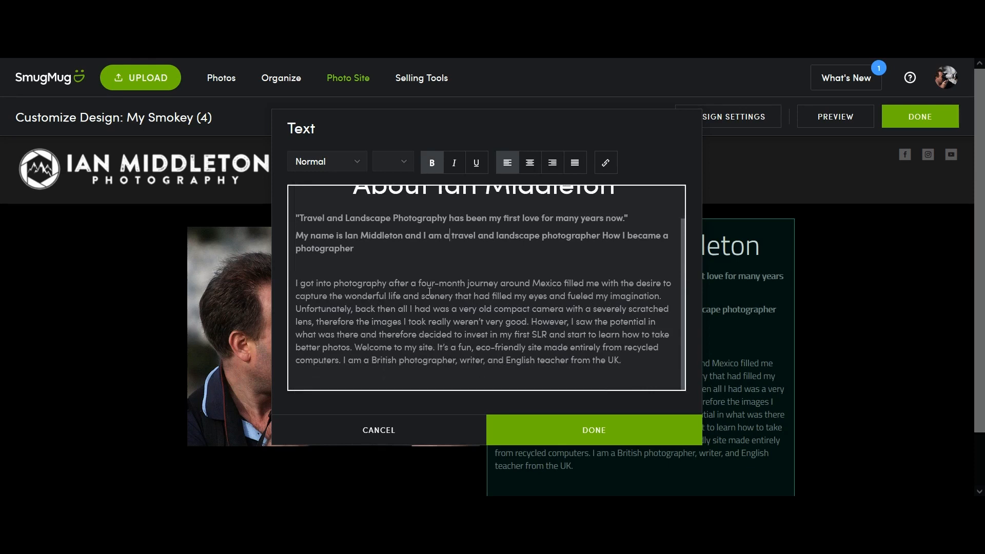
click(605, 434)
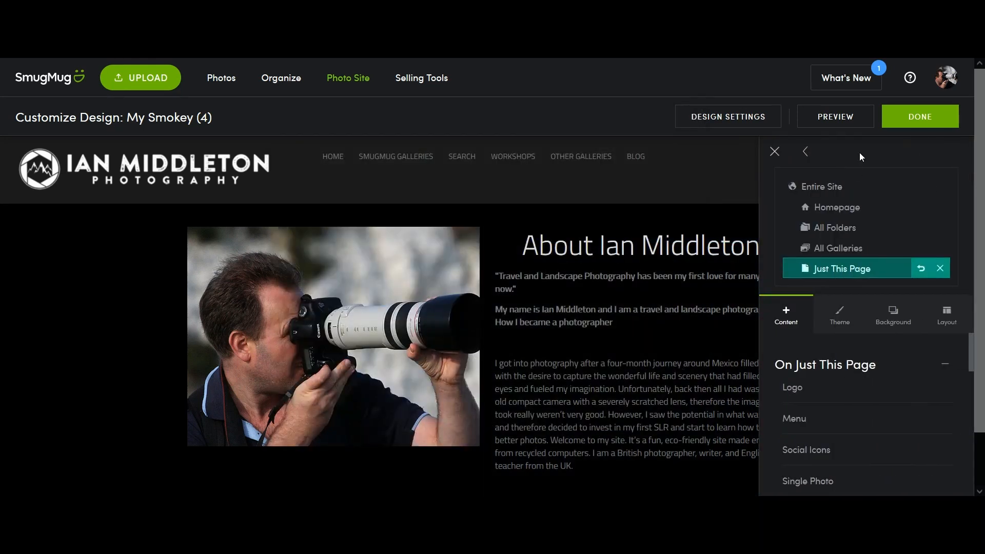
click(806, 152)
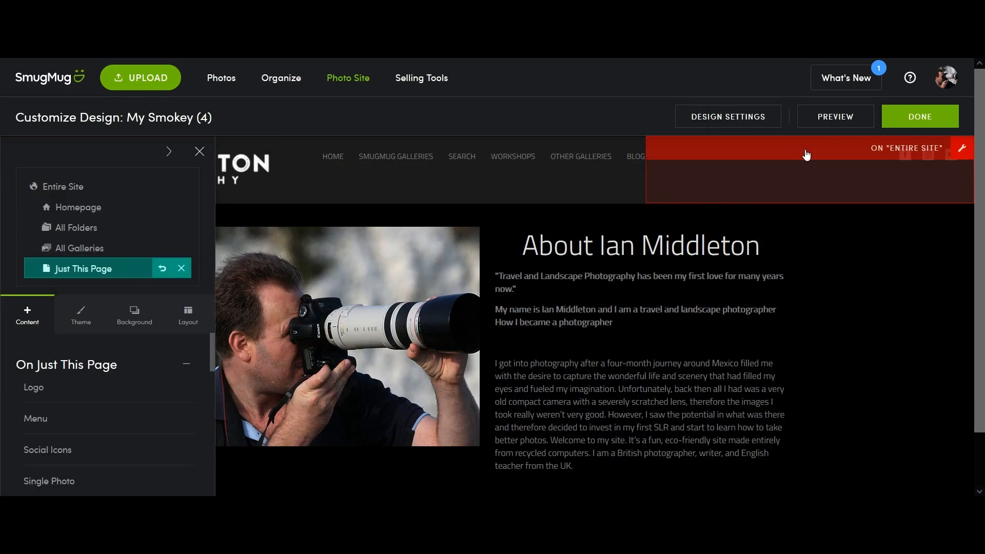
scroll(831, 355, down, 2)
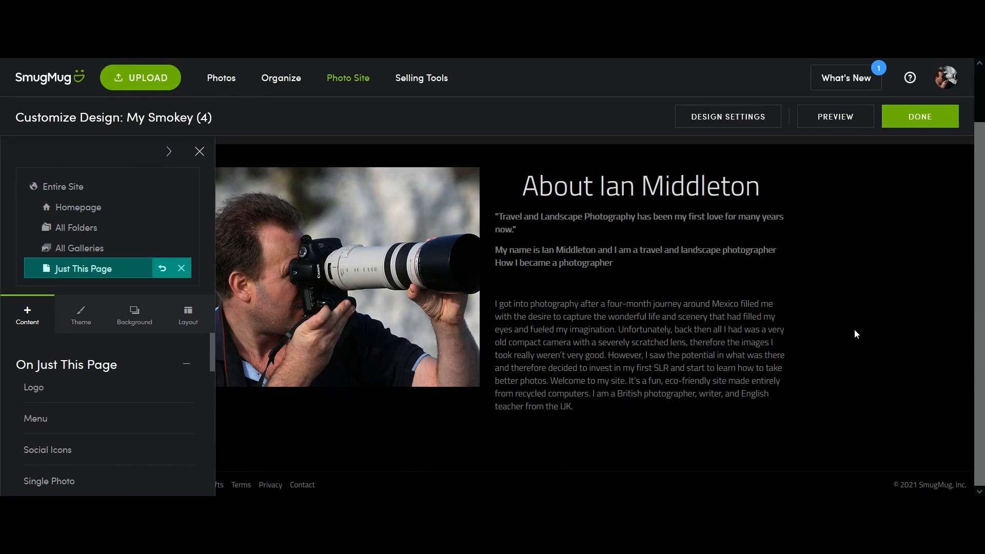
click(829, 334)
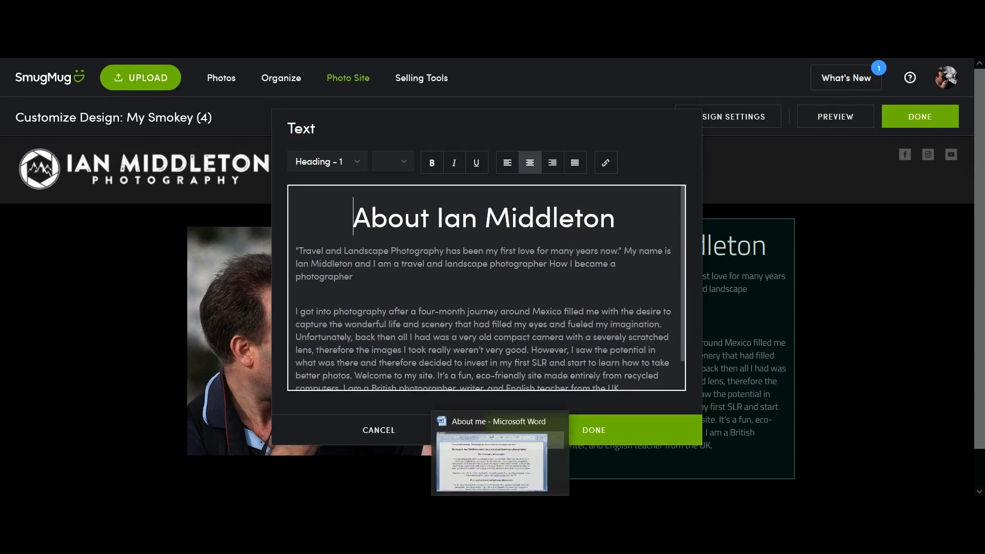
- In the Word document, copy the "How I became a photographer" heading
click(500, 506)
click(481, 174)
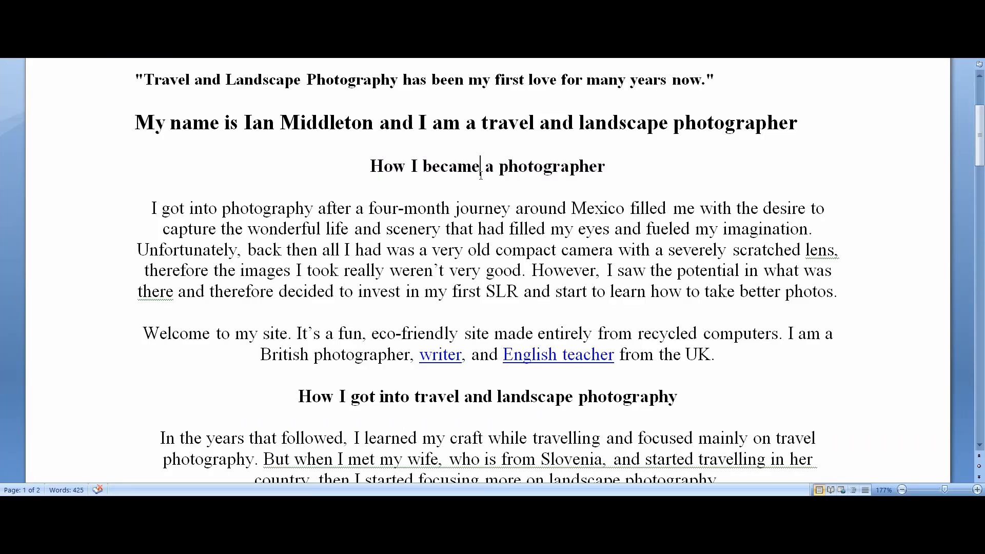
drag(622, 164, 550, 166)
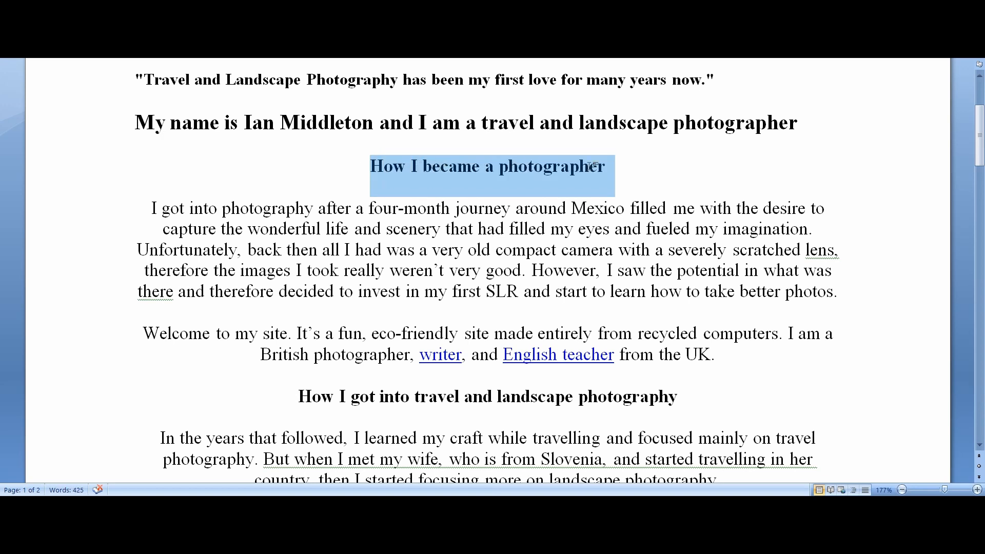
right_click(571, 171)
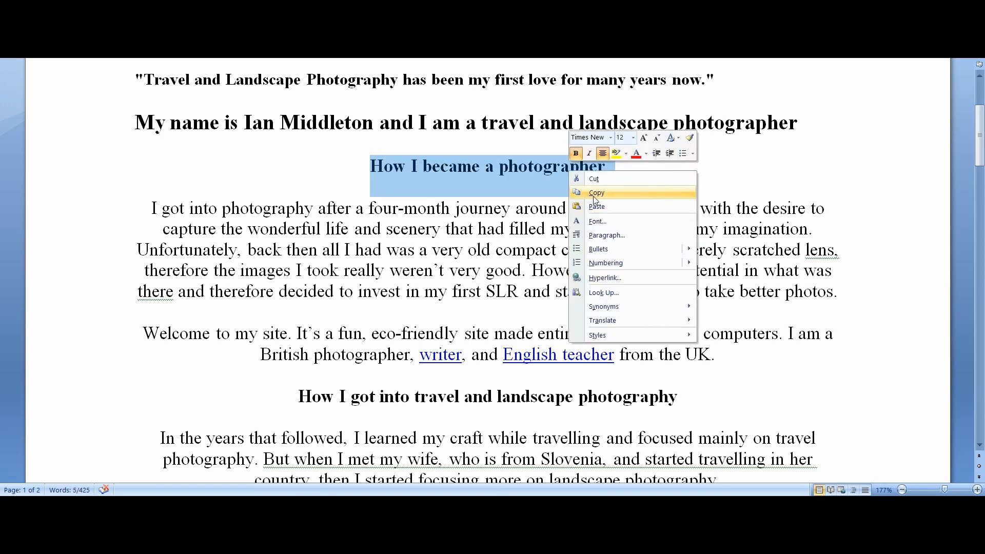
click(592, 196)
- Back in the SmugMug text block, add blank lines below the introduction and paste the copied "How I became a photographer" heading there
click(424, 505)
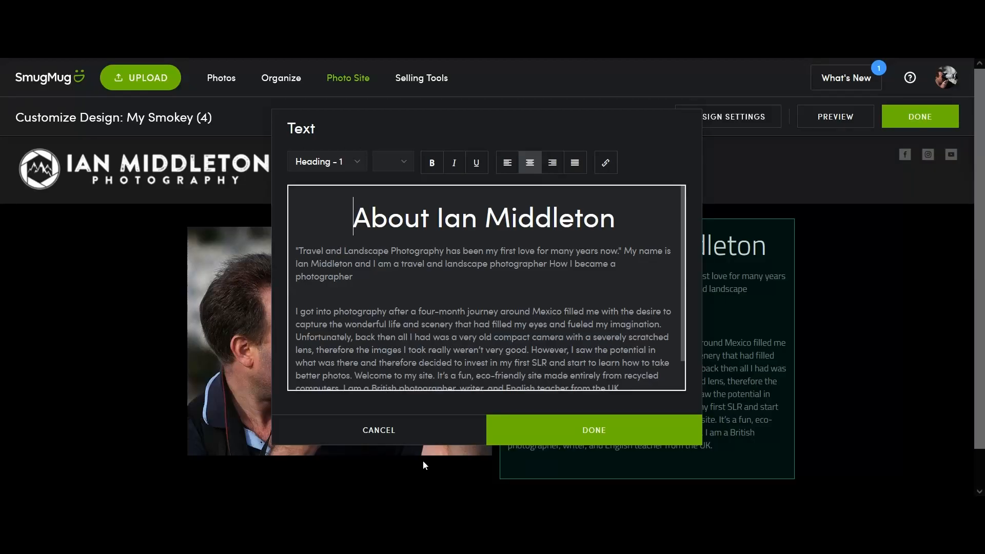
click(400, 282)
key(Return)
key(Return)
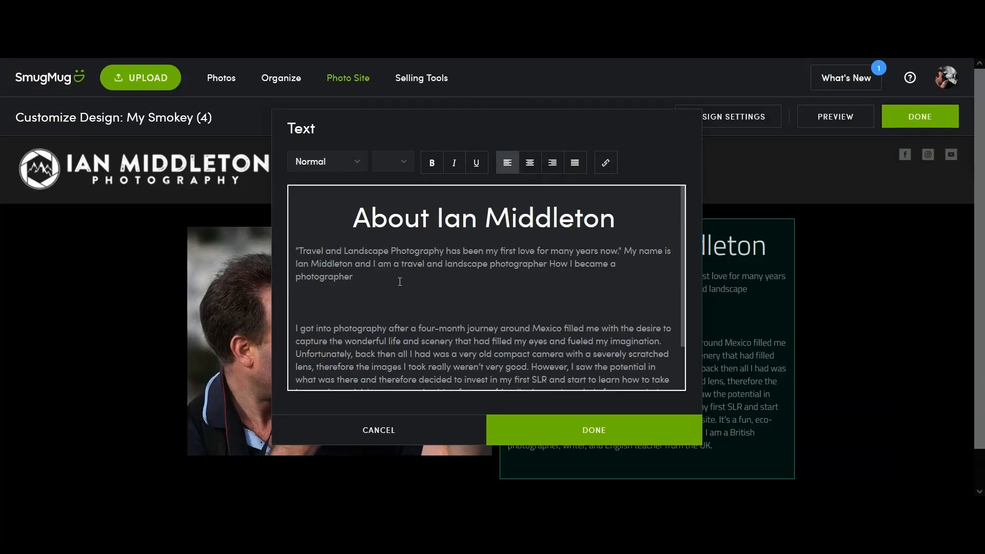
key(ctrl+v)
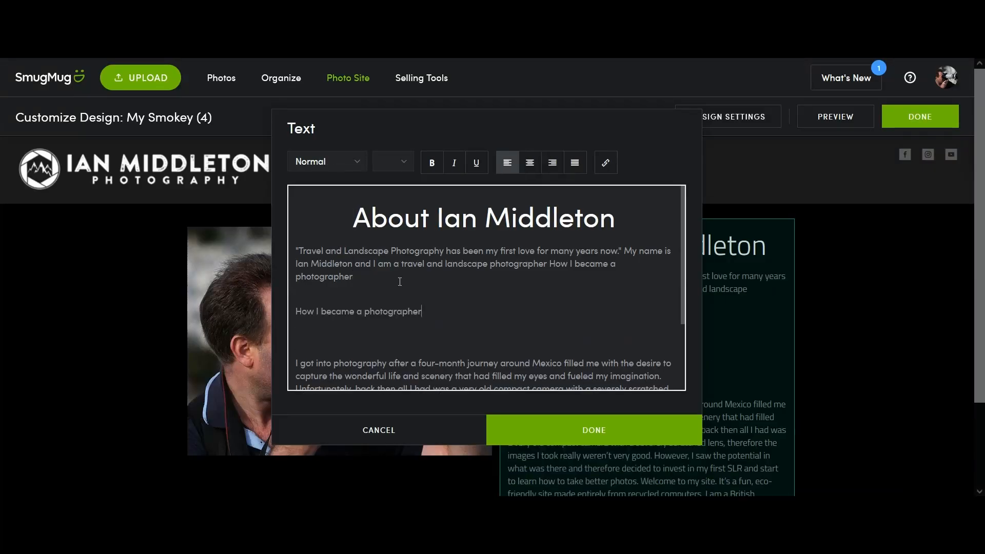
- Remove the extra blank line below "How I became a photographer", format that line as Heading - 2, and apply the text edits
key(Delete)
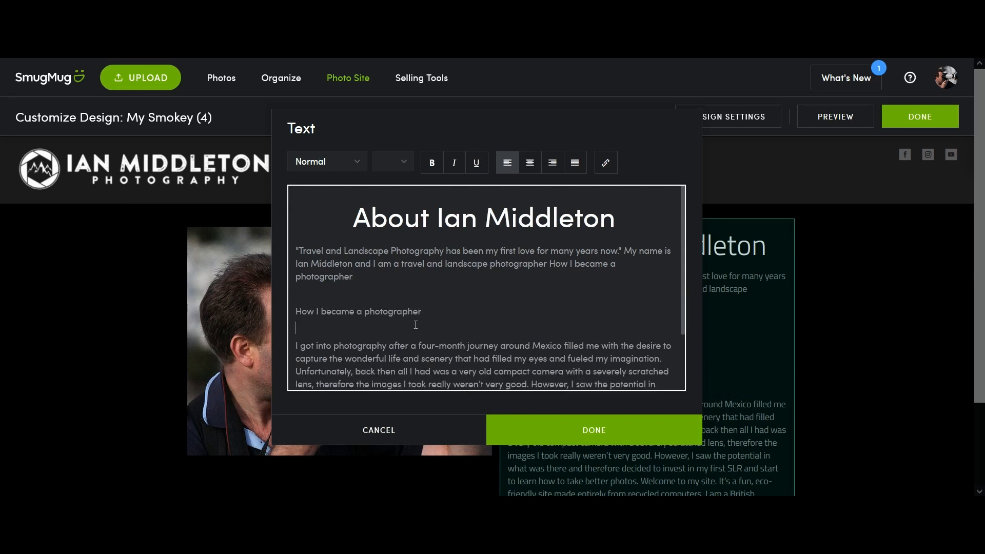
drag(422, 311, 272, 311)
click(344, 169)
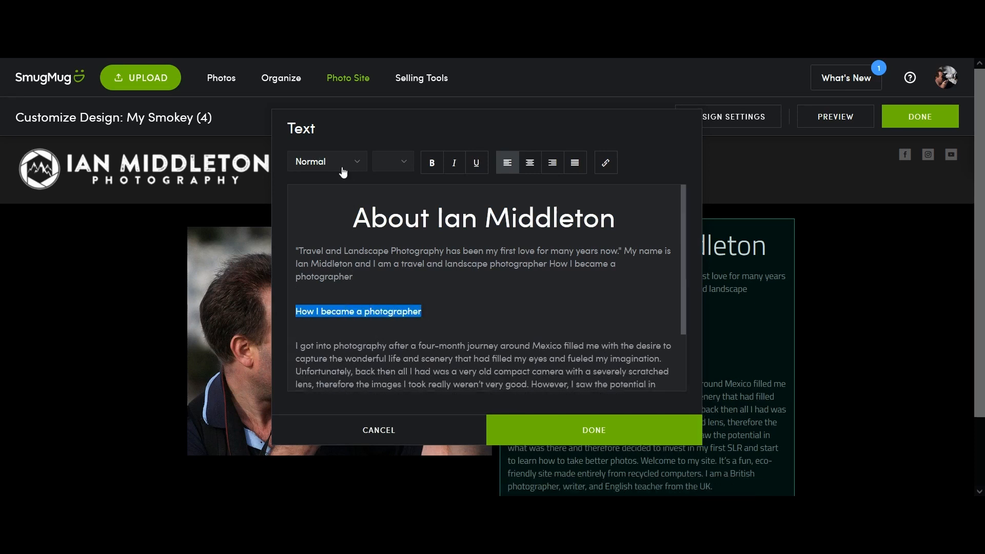
click(341, 242)
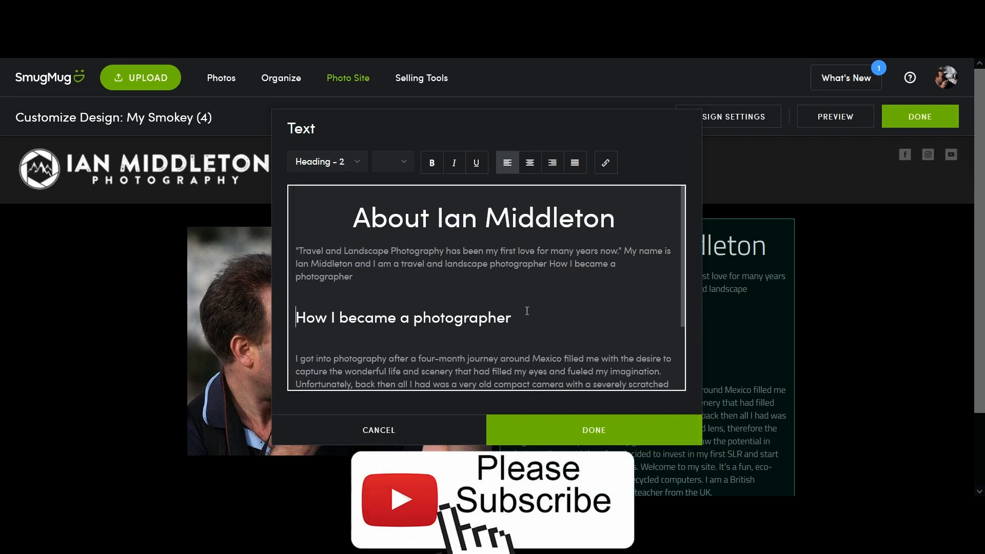
click(583, 324)
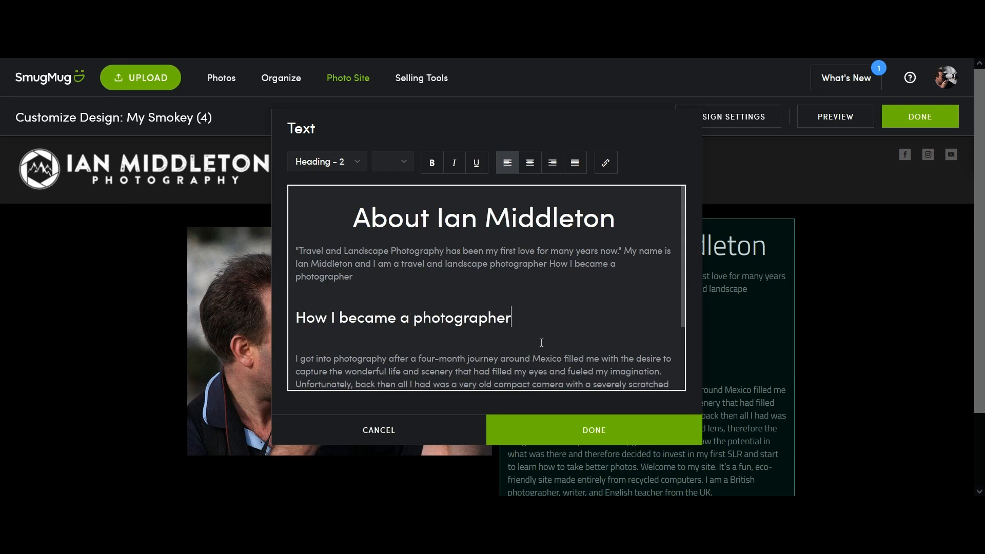
click(585, 431)
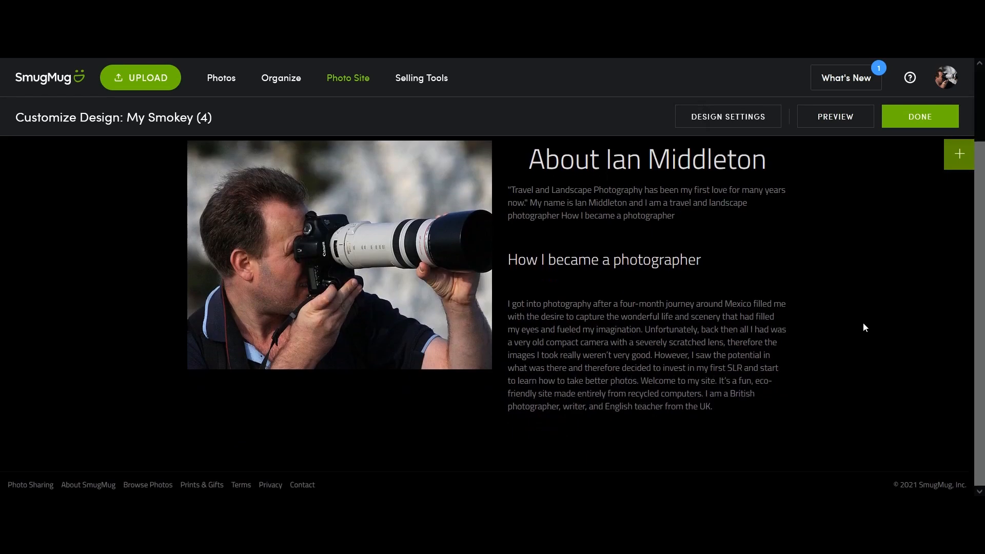
mouse_move(632, 359)
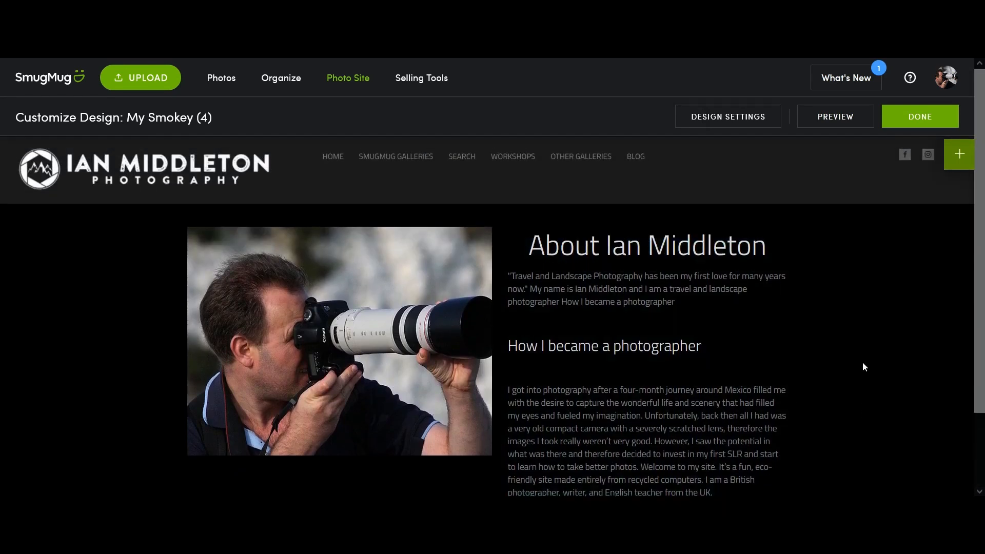
scroll(941, 358, down, 2)
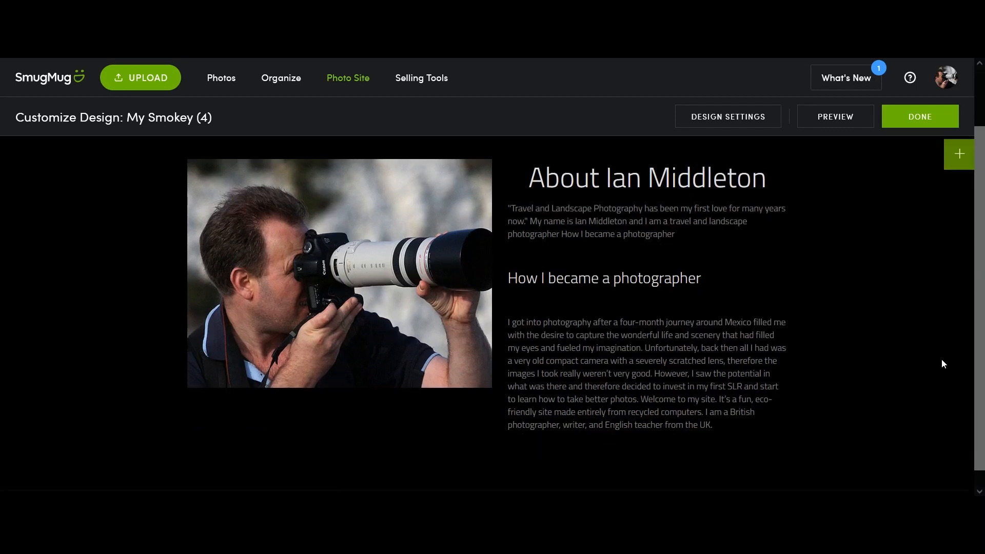
mouse_move(443, 338)
mouse_move(688, 316)
mouse_move(728, 324)
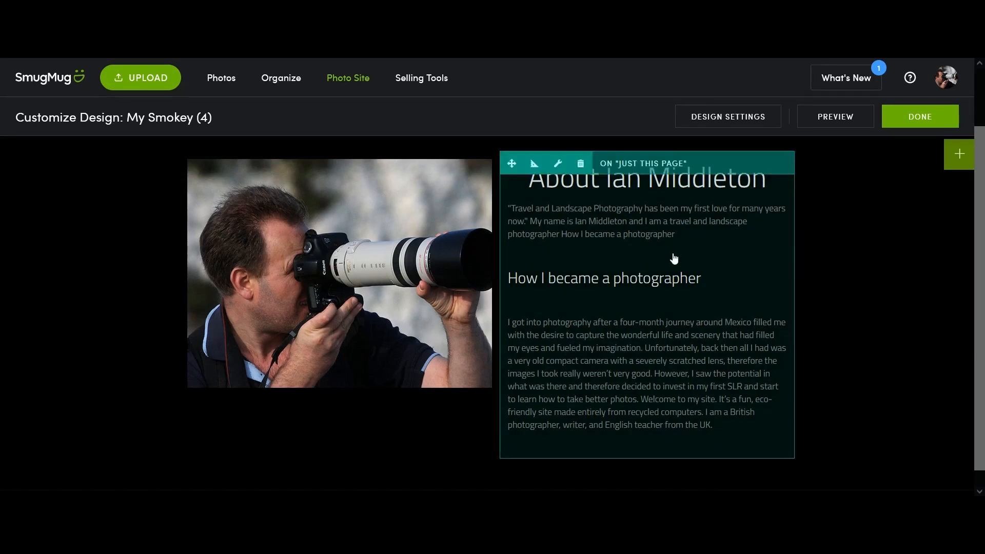
- Try container widths of 600 and 300 px for the biography text block, then set it back to 460 px and apply
scroll(627, 245, up, 2)
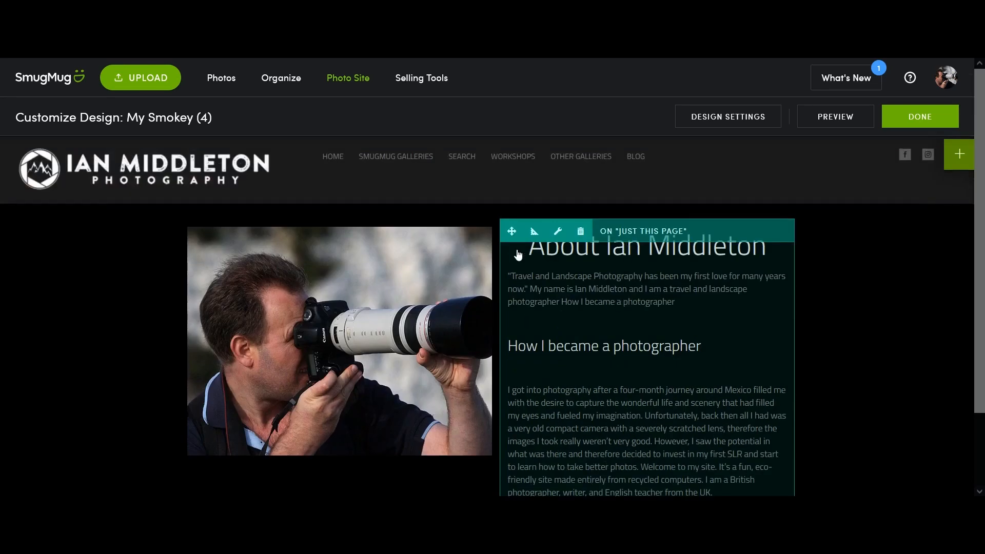
click(533, 232)
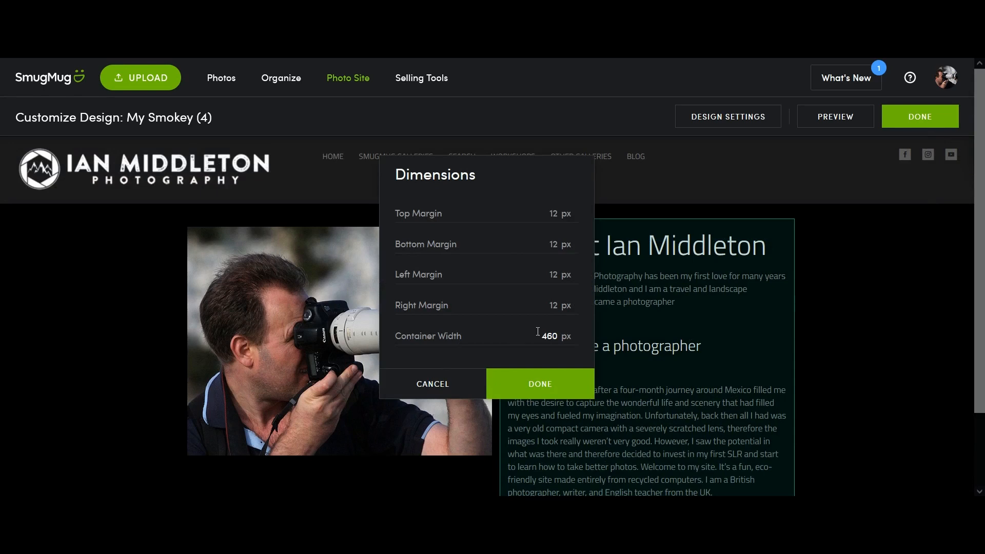
drag(559, 335, 519, 341)
text(600)
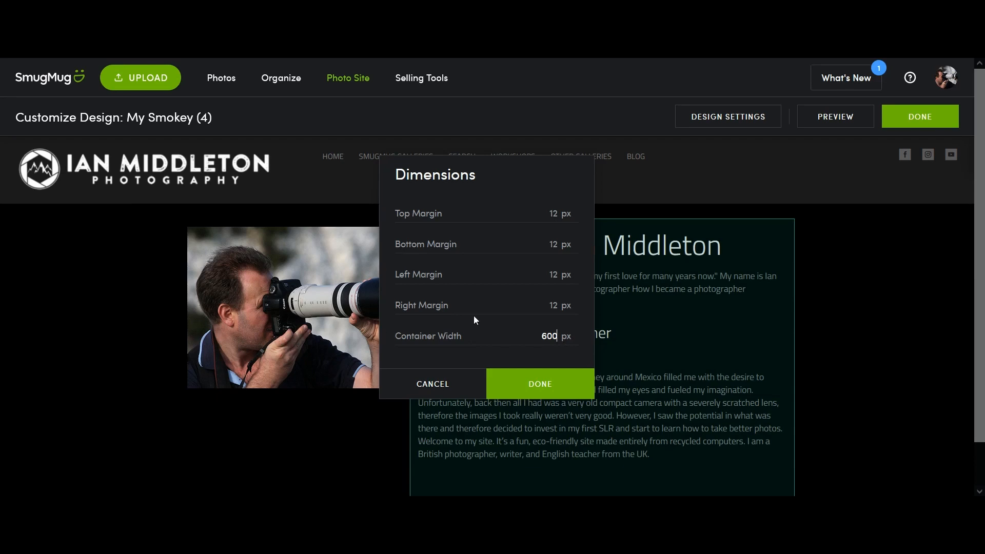
drag(556, 335, 522, 335)
text(300)
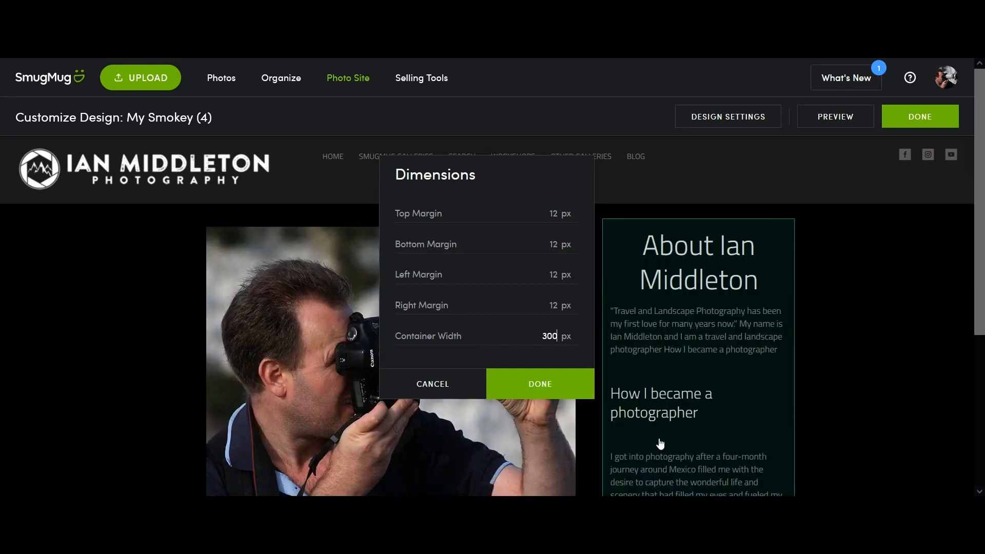
scroll(662, 441, down, 4)
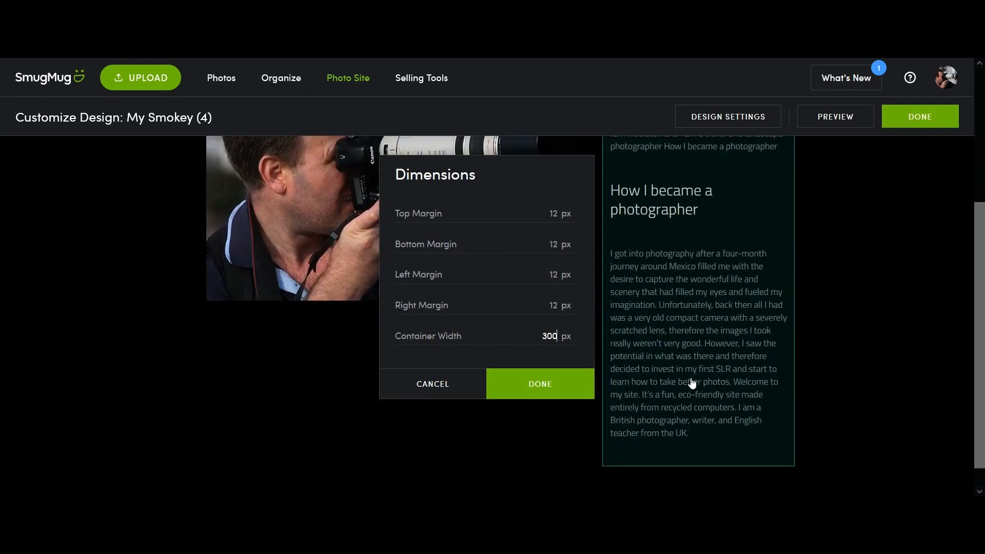
scroll(691, 382, up, 2)
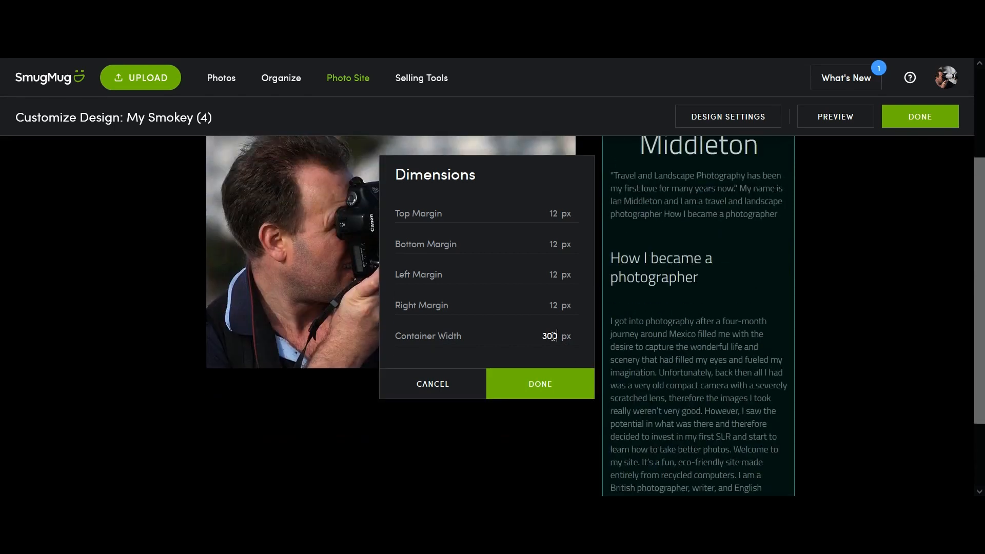
drag(556, 334, 531, 331)
text(460)
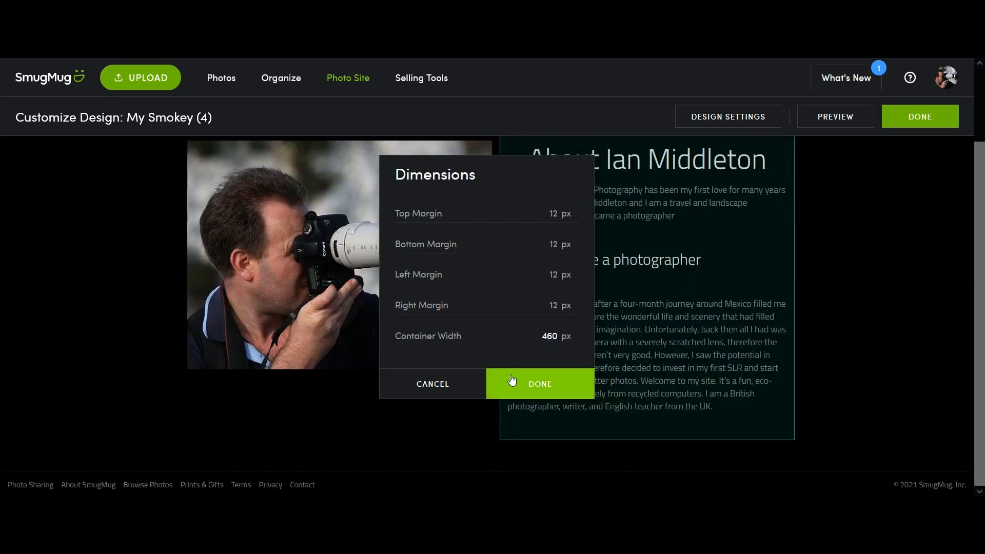
click(529, 385)
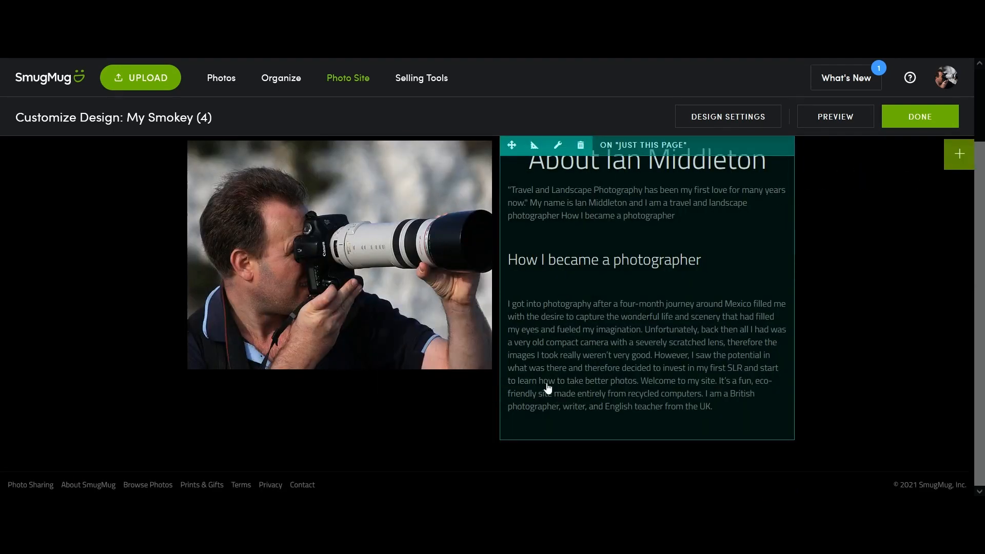
- Keep the layout Fixed for just this page, set its width to 1200 px, and close the customization sidebar
scroll(547, 387, up, 2)
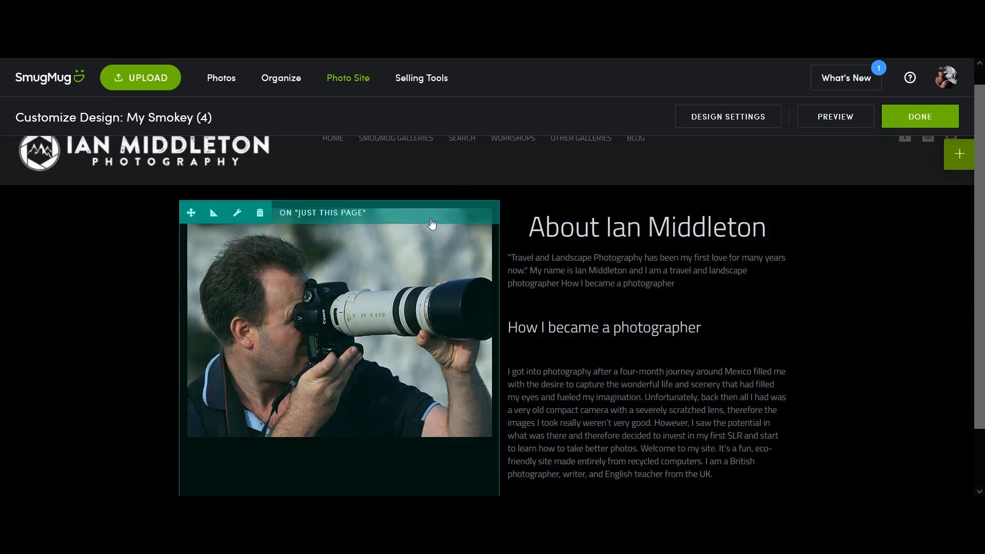
click(959, 154)
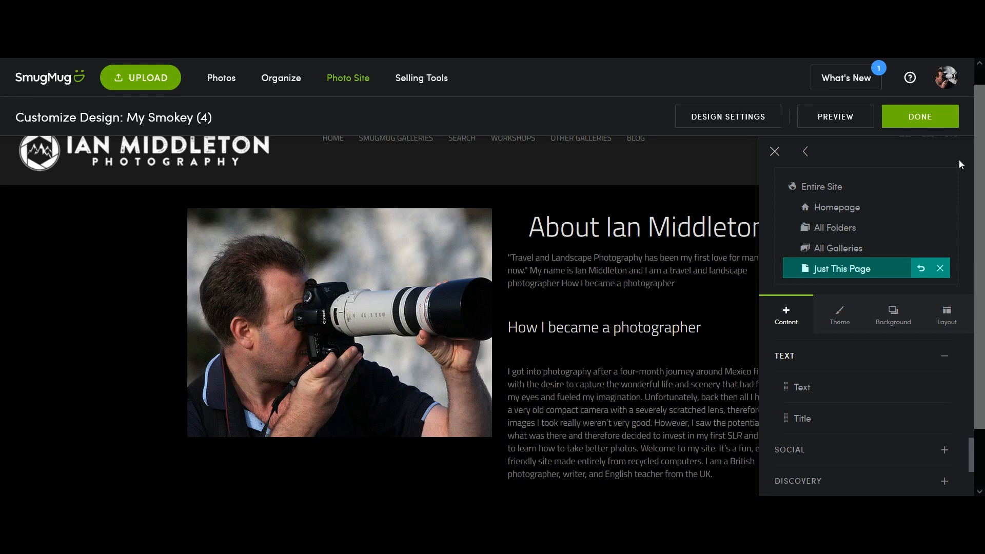
click(950, 313)
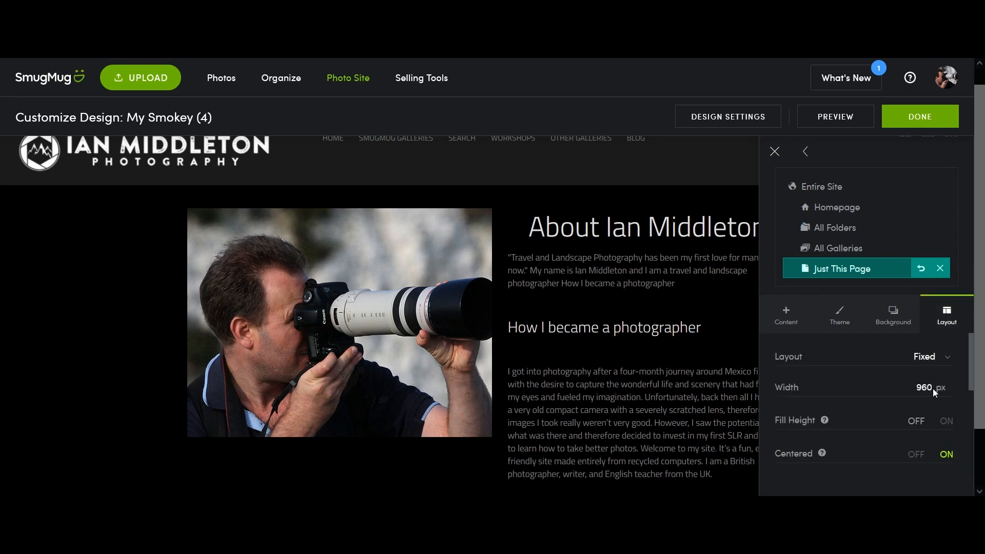
click(941, 359)
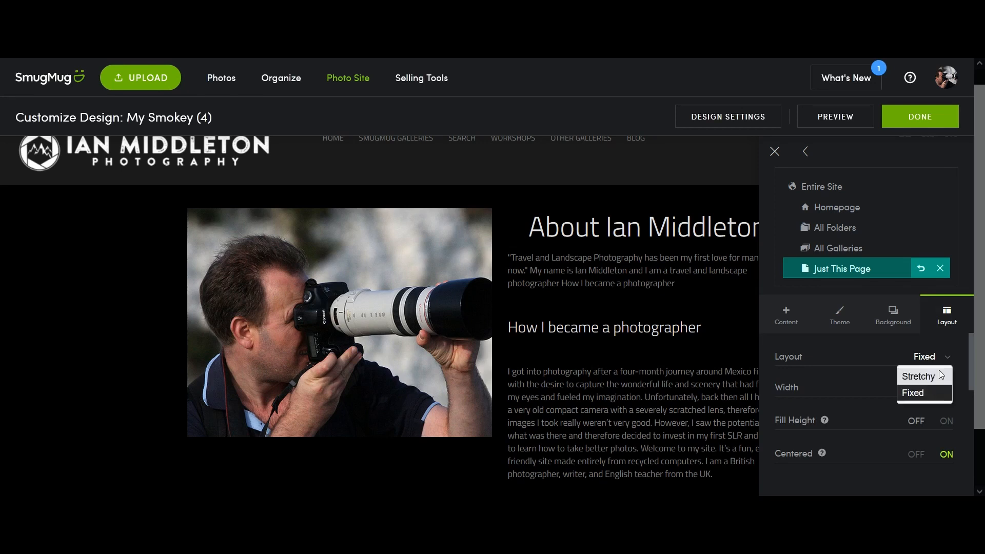
click(930, 360)
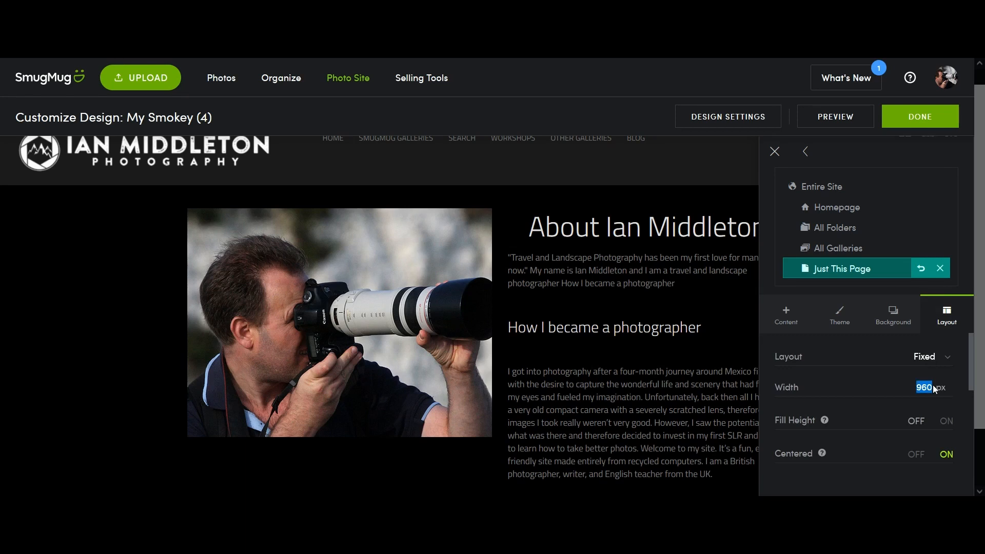
text(1200)
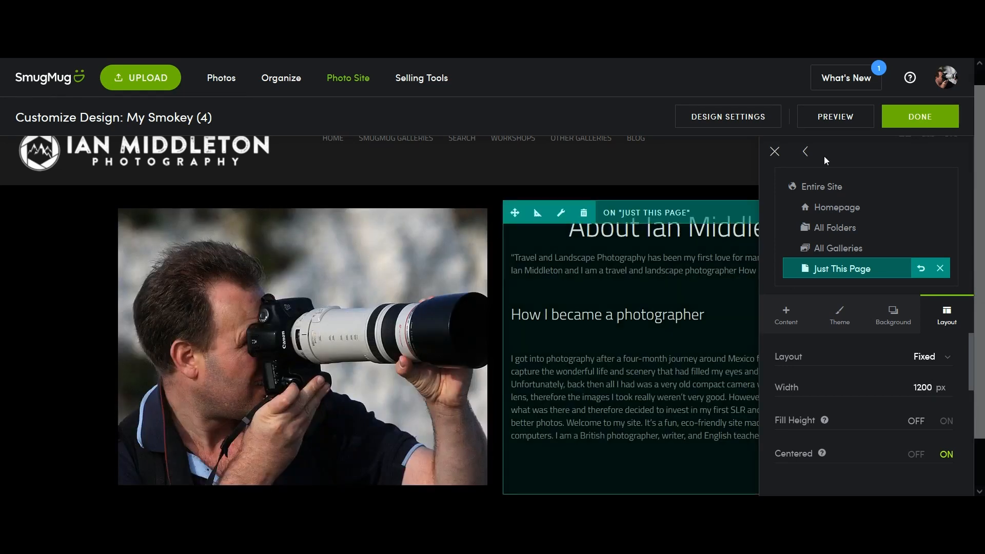
click(776, 153)
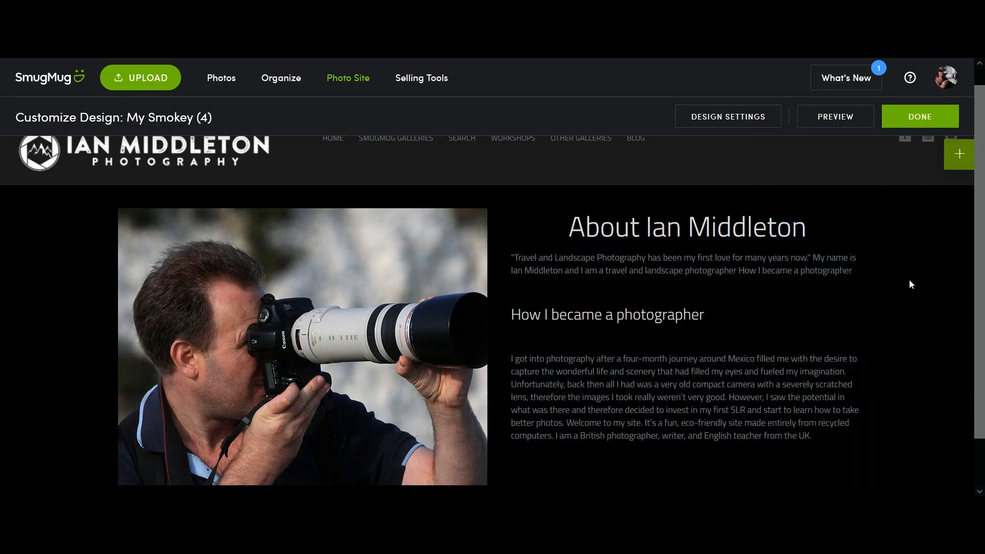
- Reopen the biography text block for editing and make the introduction paragraph under the main title bold
scroll(909, 278, down, 1)
scroll(900, 287, up, 1)
mouse_move(267, 349)
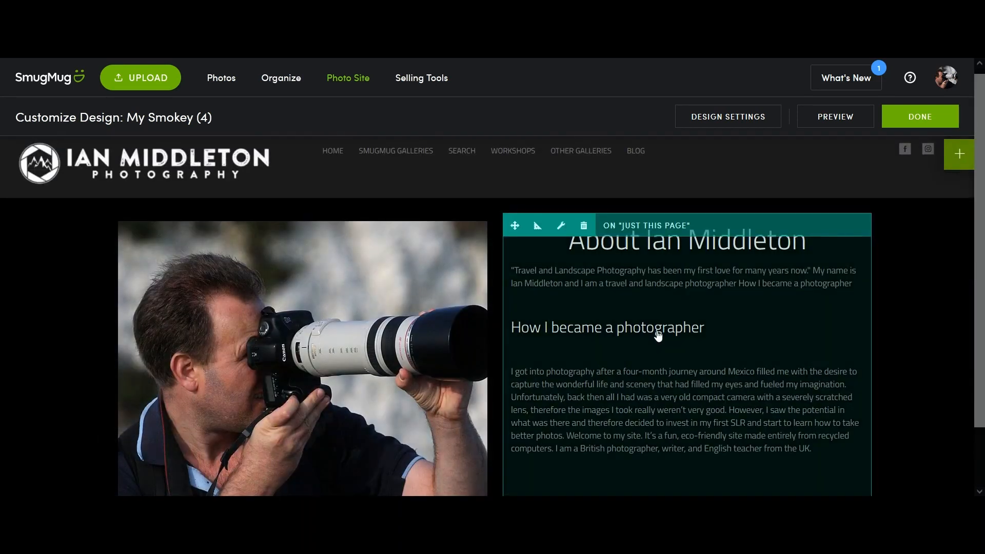
scroll(658, 336, down, 1)
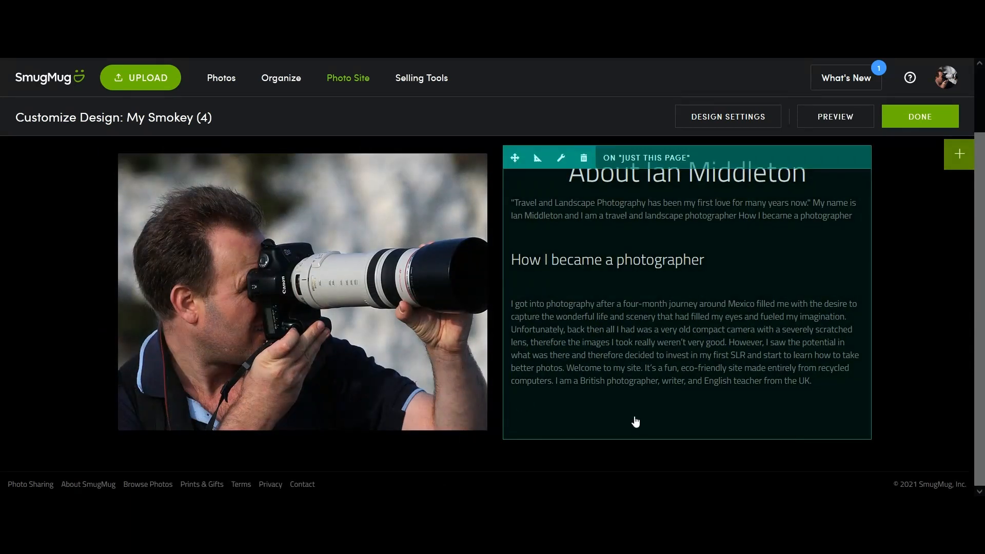
double_click(621, 348)
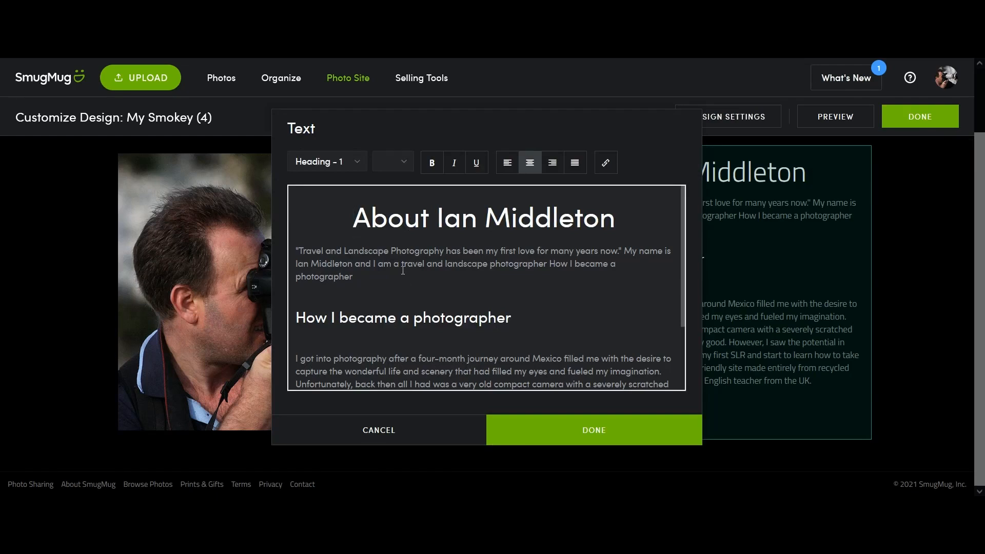
drag(379, 276, 295, 250)
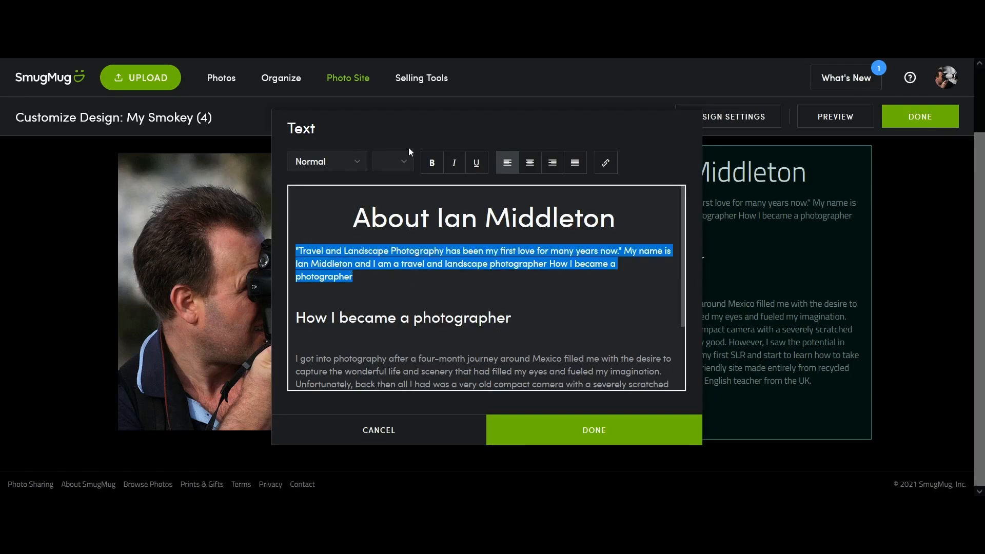
click(432, 163)
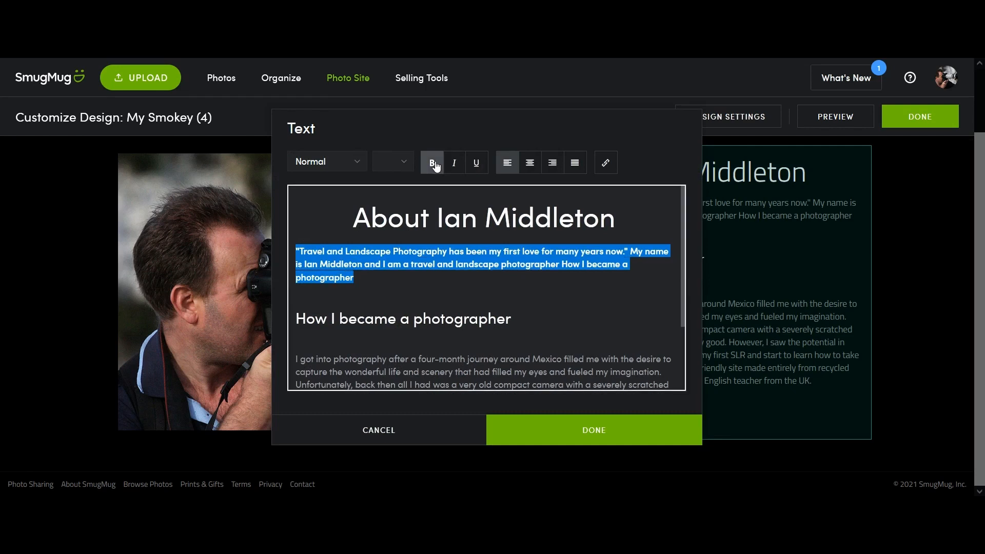
- Set the introduction paragraph's font size to 16 and apply the text block changes
click(404, 163)
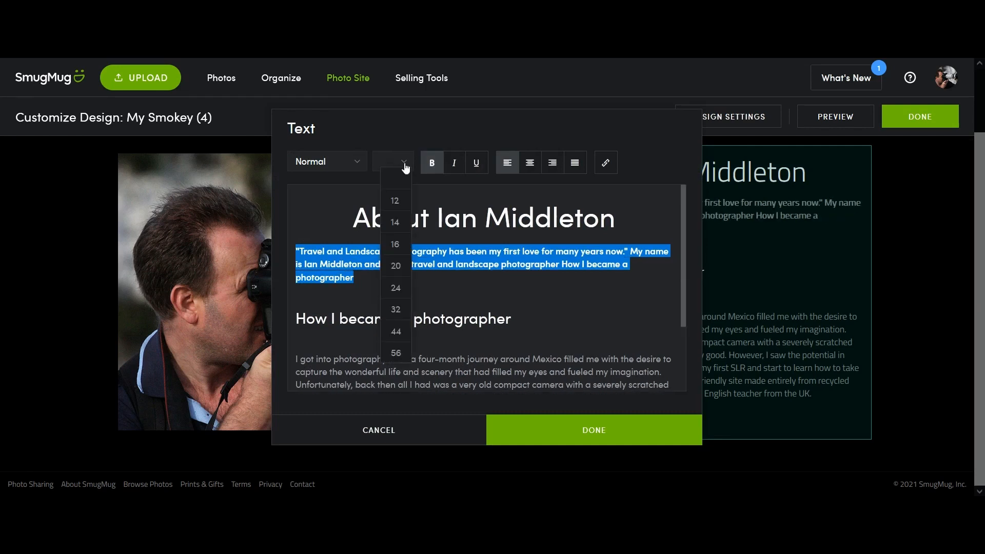
click(399, 221)
click(401, 166)
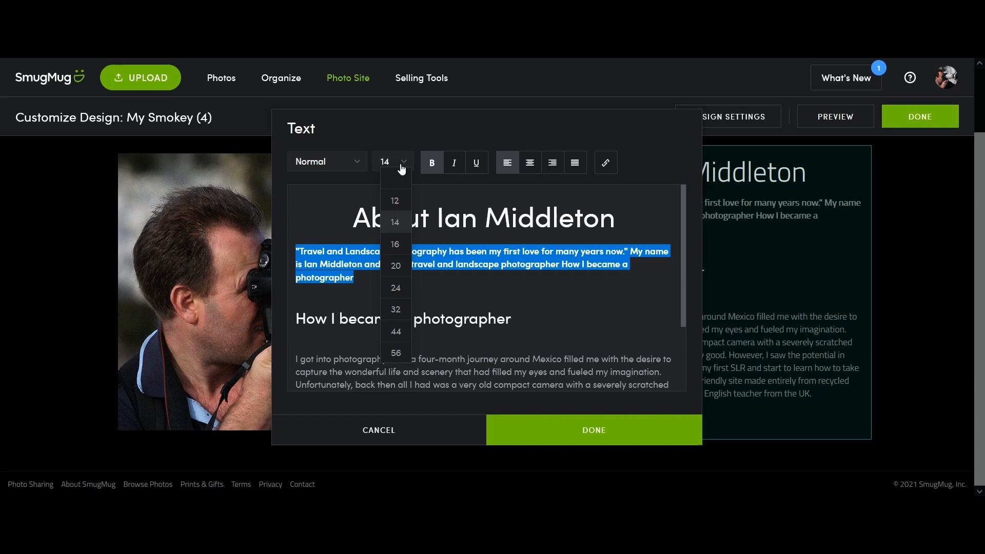
click(399, 243)
click(503, 293)
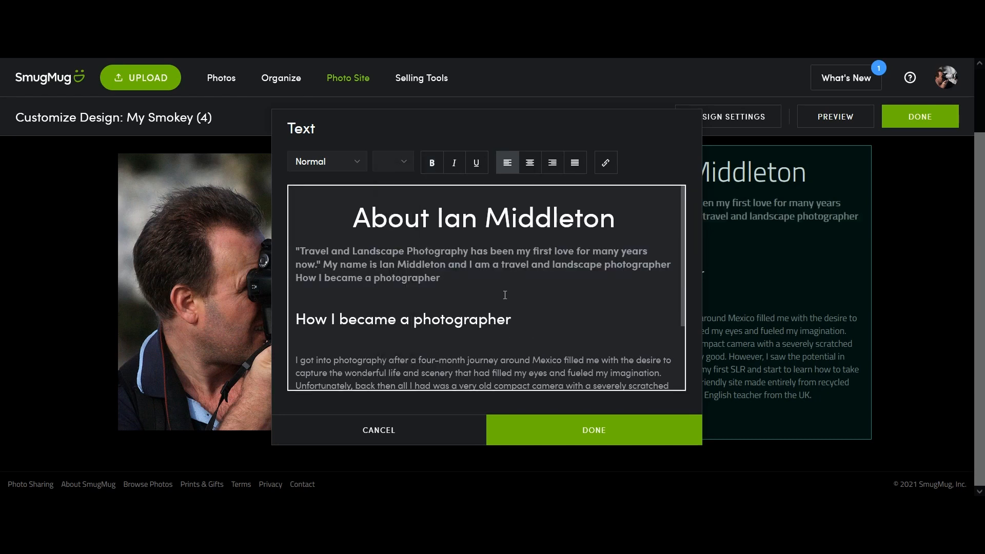
click(596, 435)
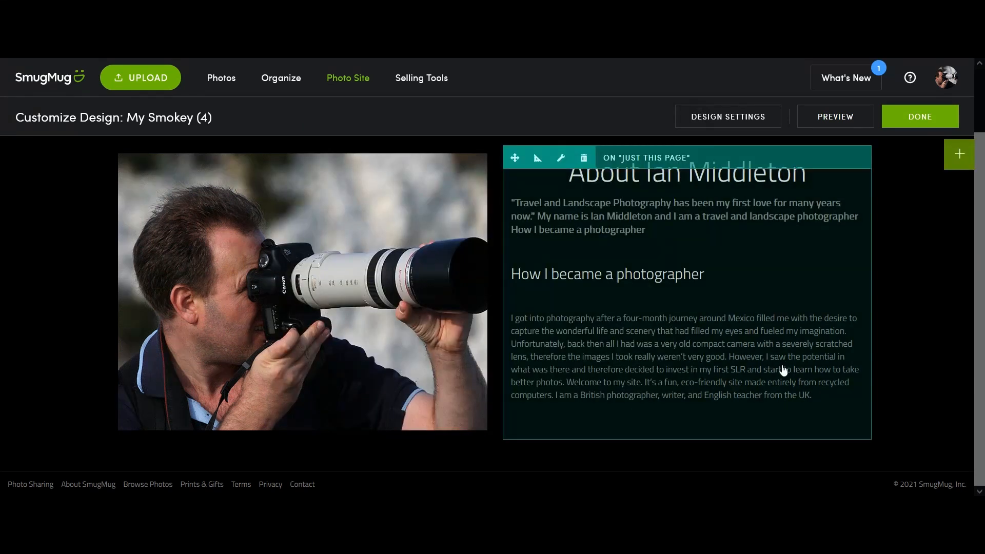
- Reopen the text block and set the font size of the paragraph beginning "I got into photography" to 16
double_click(666, 366)
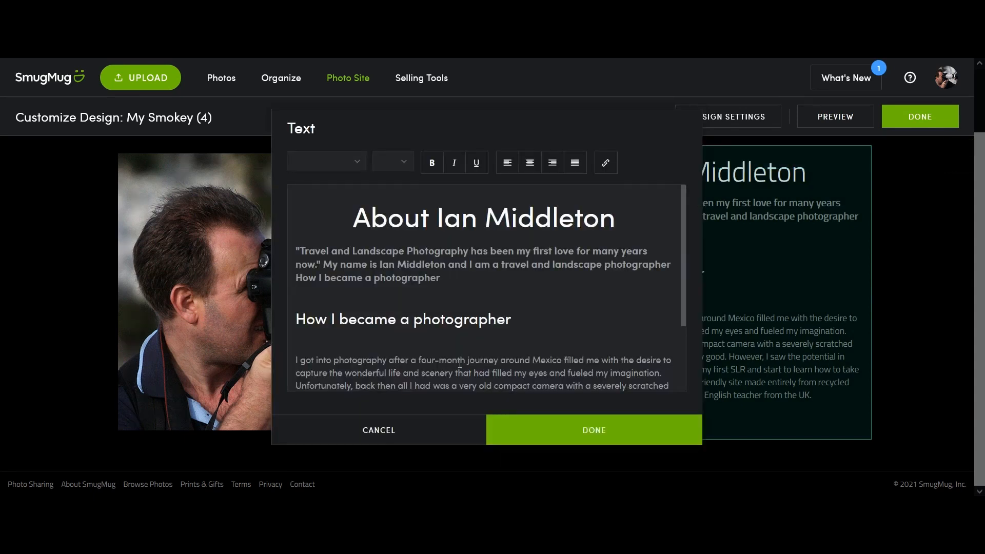
drag(297, 360, 272, 293)
click(604, 380)
scroll(605, 375, down, 2)
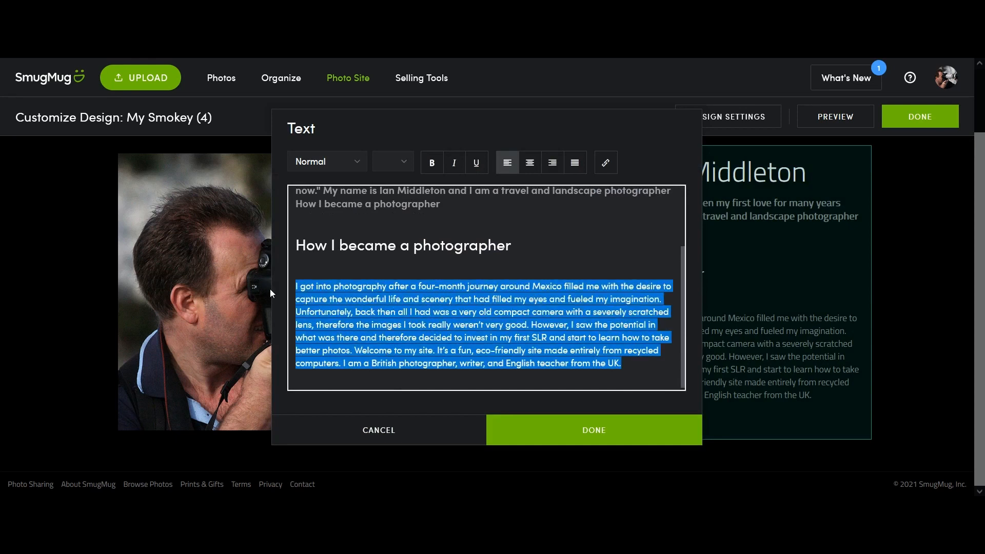
click(399, 165)
click(399, 224)
click(404, 164)
click(395, 247)
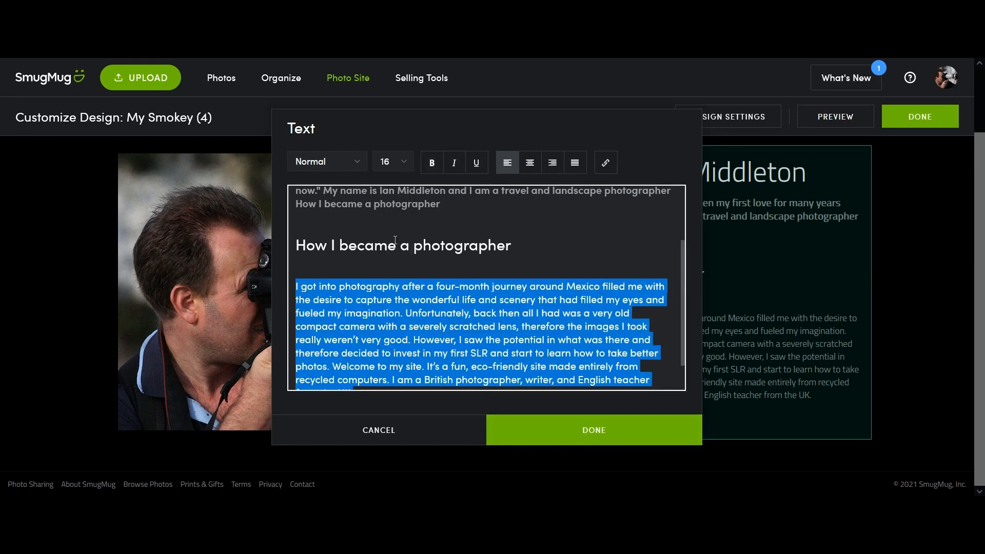
- Apply the biography text block changes, and copy the paragraph beginning "Welcome to my site" from the Word document
click(585, 431)
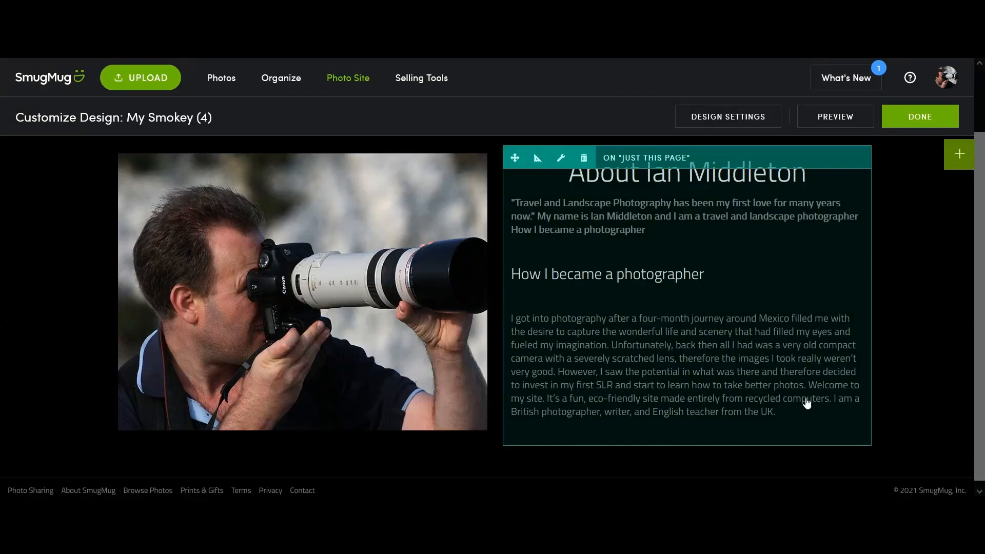
mouse_move(473, 358)
scroll(778, 299, down, 1)
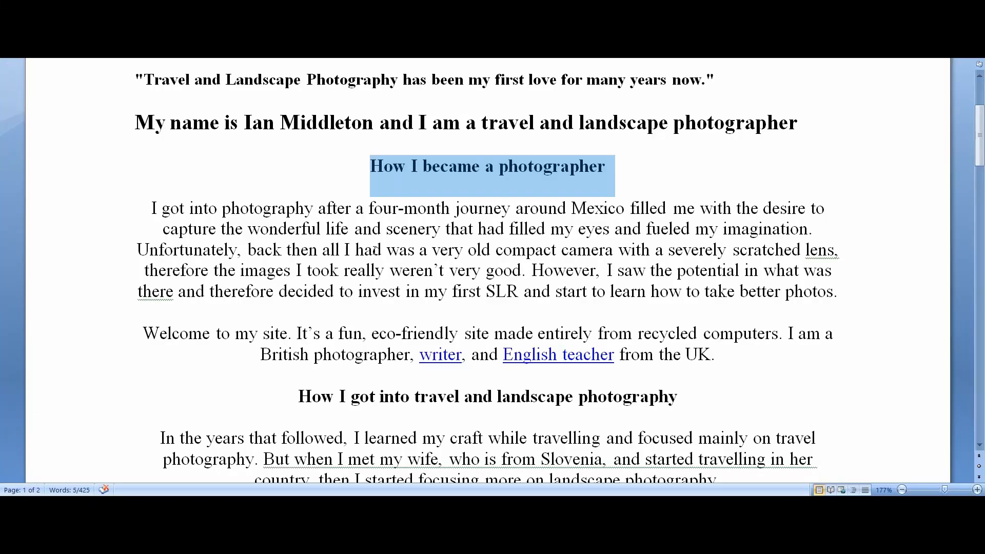
click(375, 249)
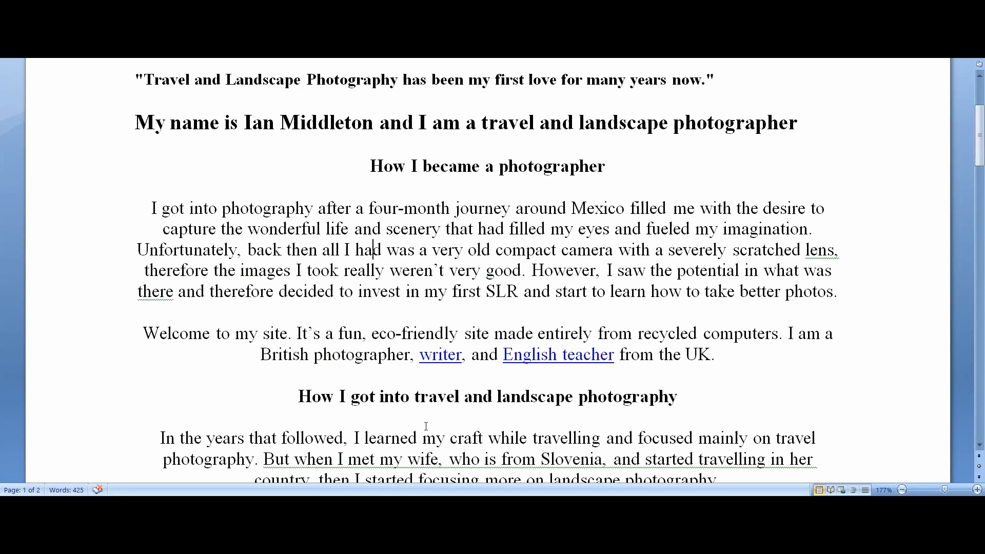
scroll(487, 388, down, 1)
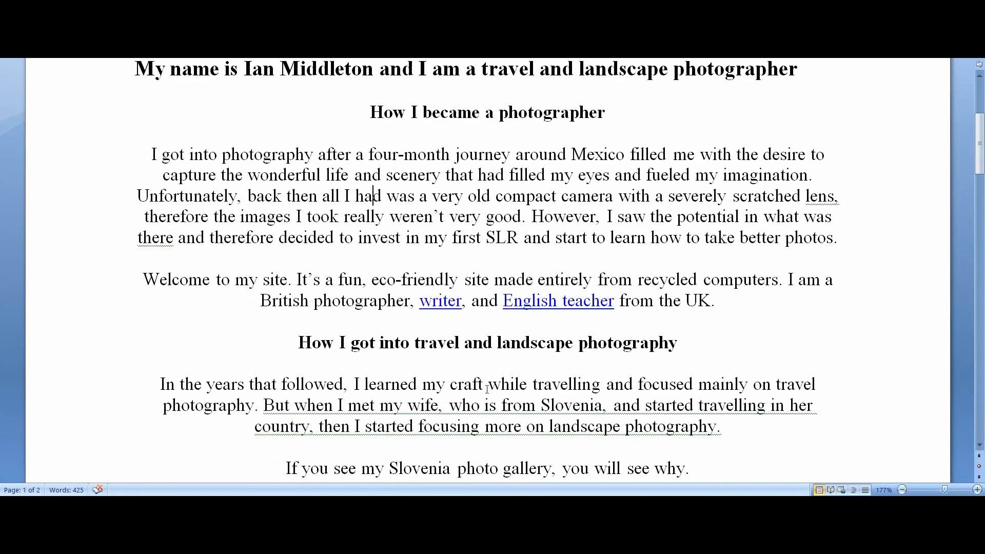
drag(708, 303, 126, 290)
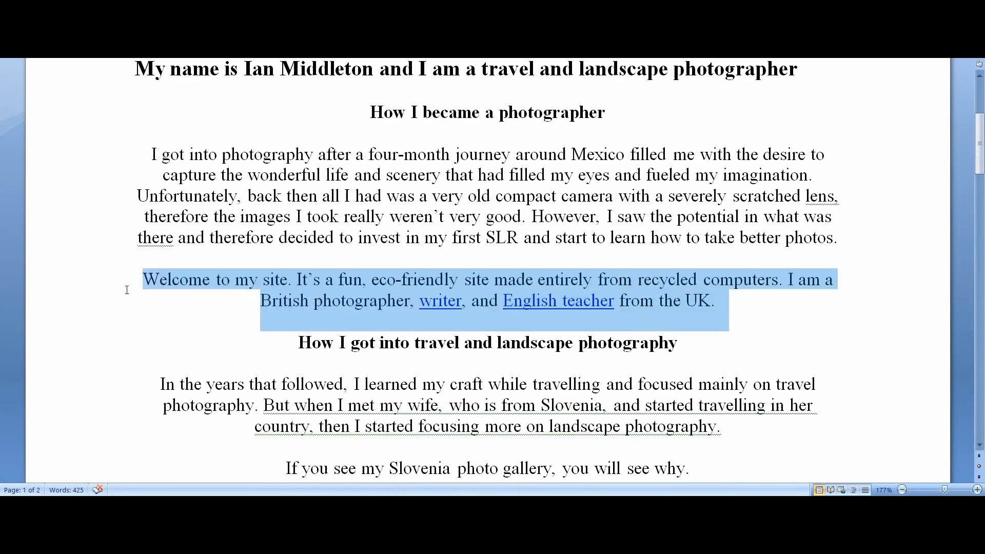
right_click(163, 288)
click(297, 307)
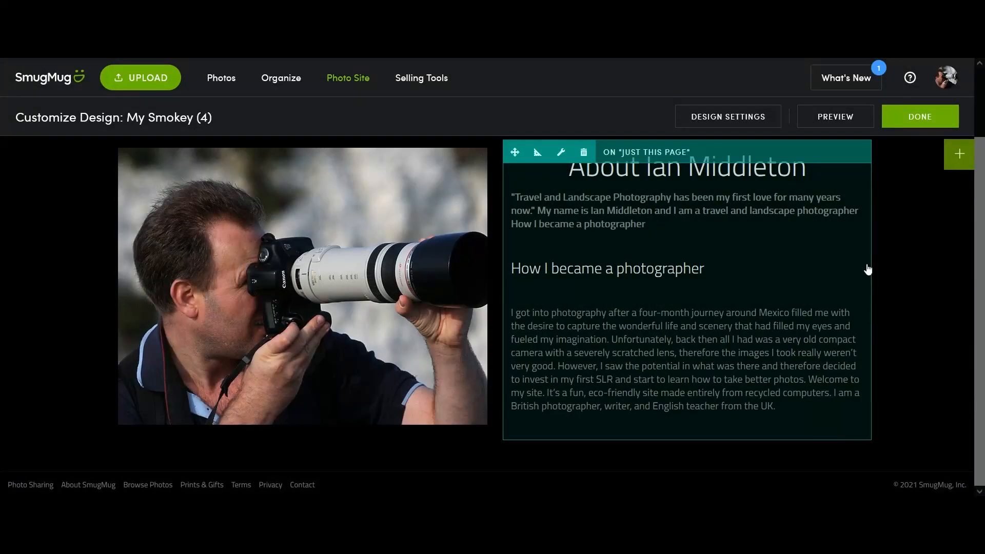
- Back in SmugMug, add a Text content block to just this page, spanning the row below the photo and biography
click(961, 156)
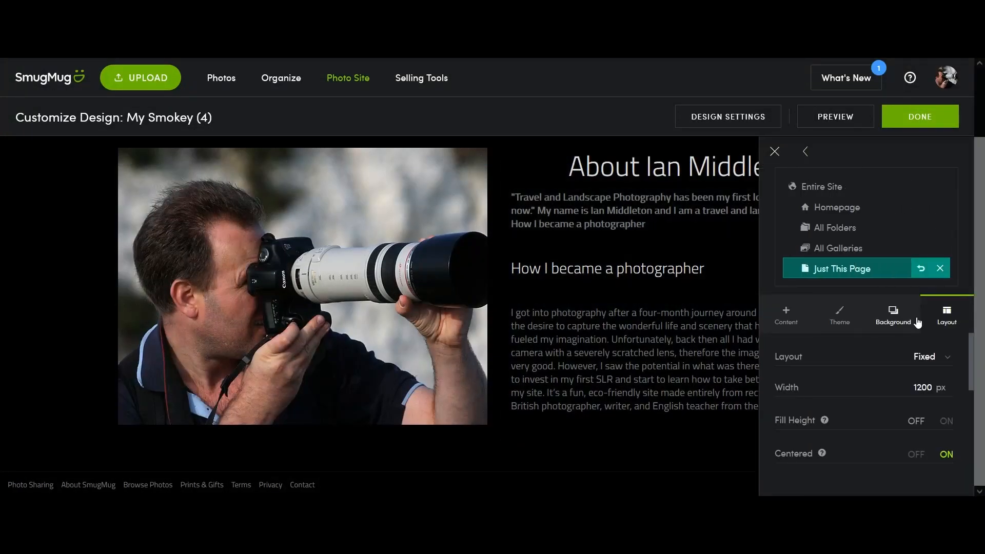
click(783, 319)
scroll(836, 369, down, 3)
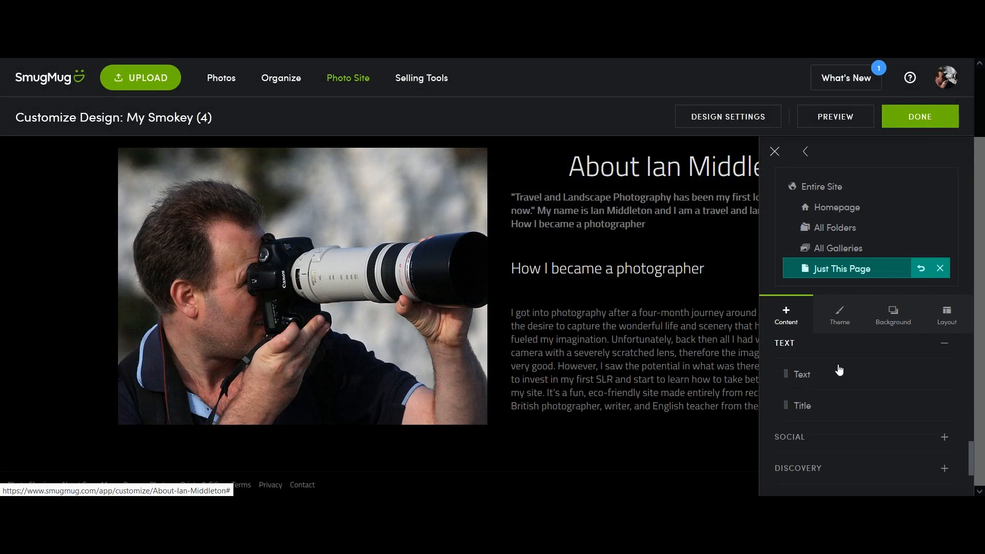
scroll(839, 369, up, 10)
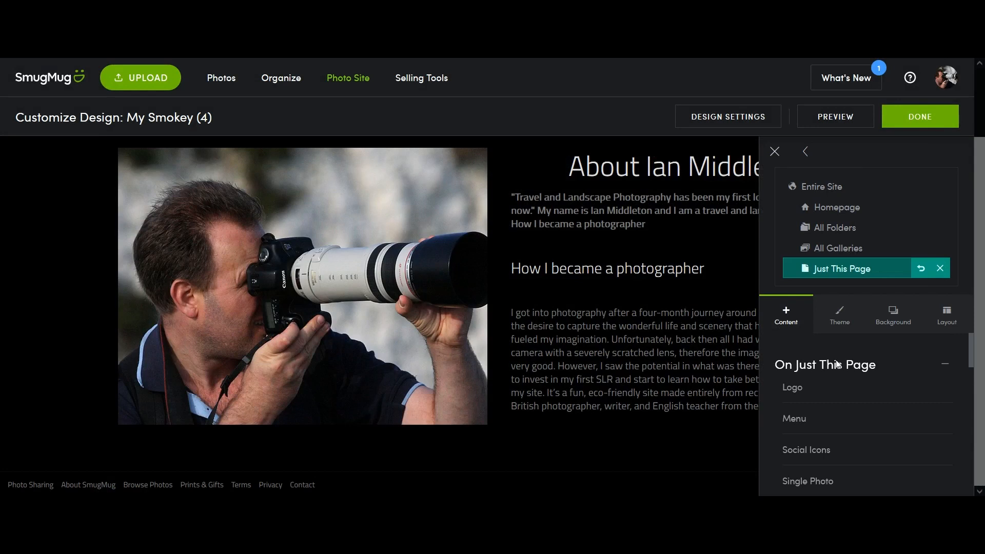
scroll(836, 366, down, 3)
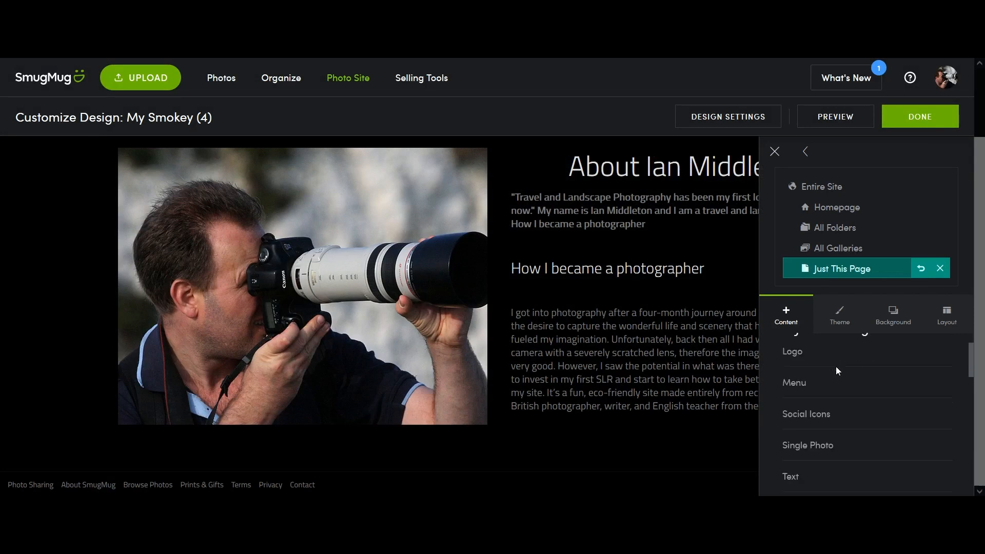
scroll(896, 429, down, 3)
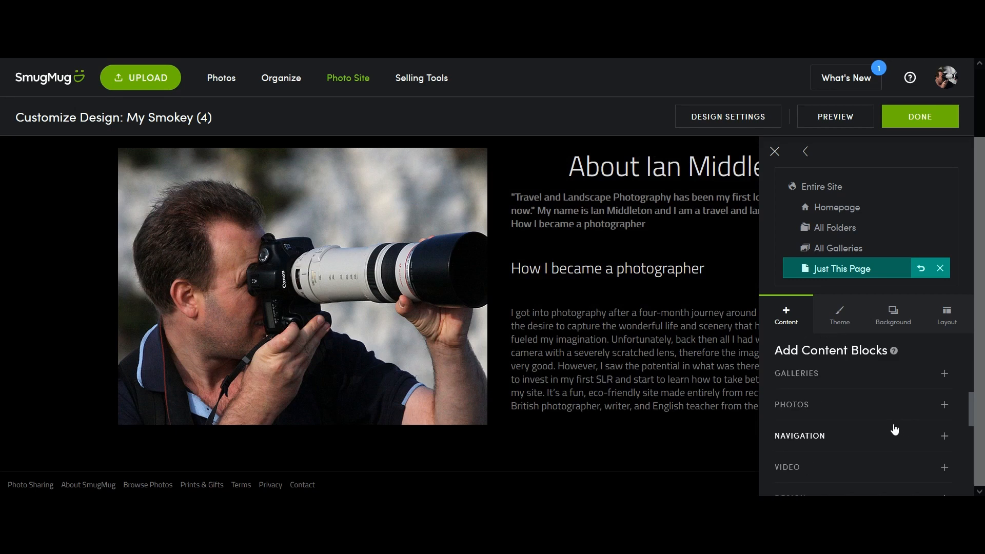
scroll(866, 410, down, 1)
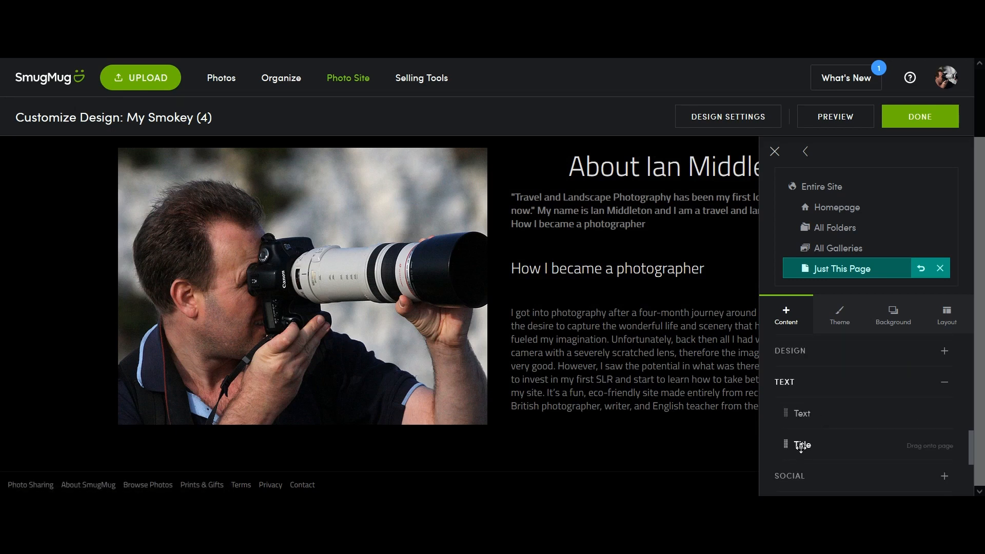
drag(738, 414, 300, 327)
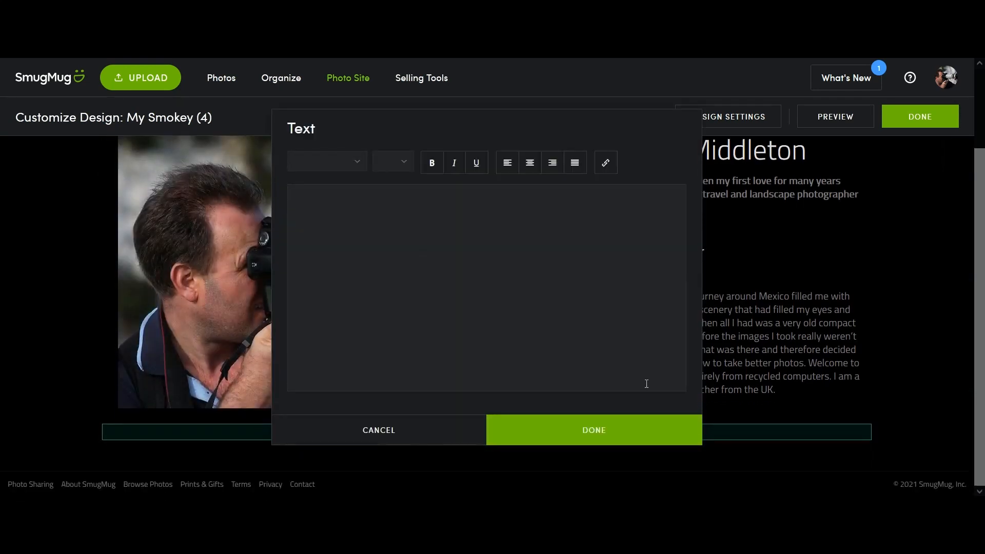
- Paste the copied welcome paragraph into the new text block
click(374, 229)
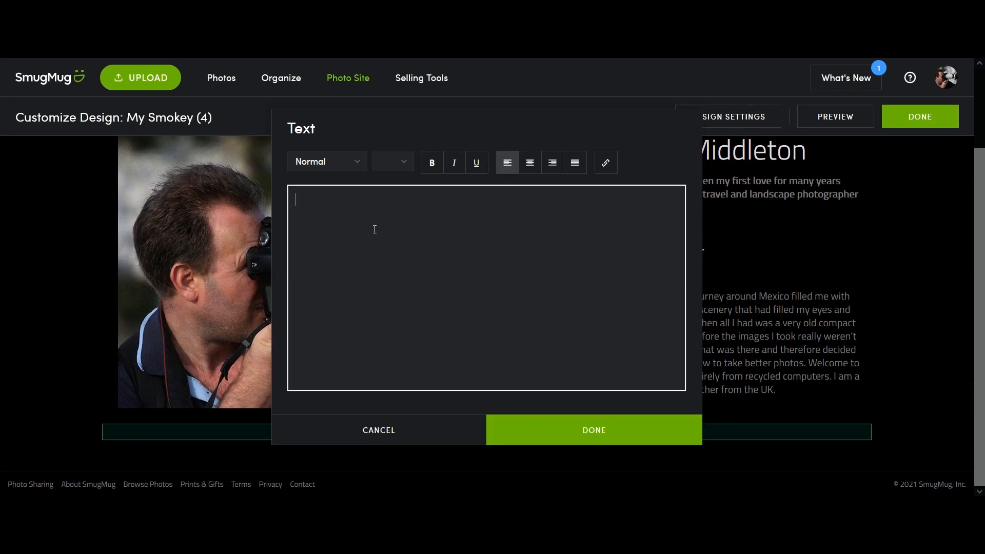
right_click(320, 203)
click(338, 296)
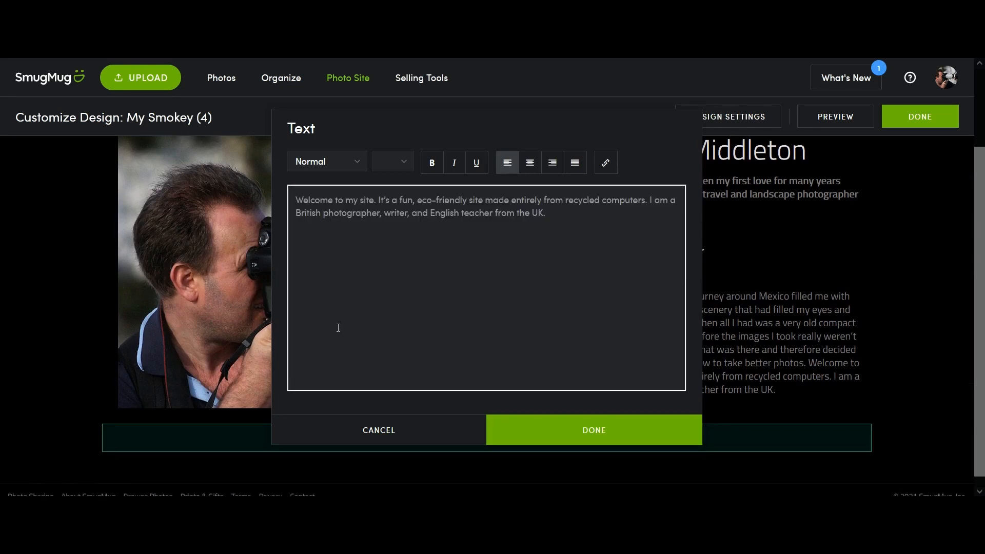
- Center the welcome paragraph, make it bold with font size 20, and apply the text block changes
drag(588, 222, 198, 209)
click(530, 163)
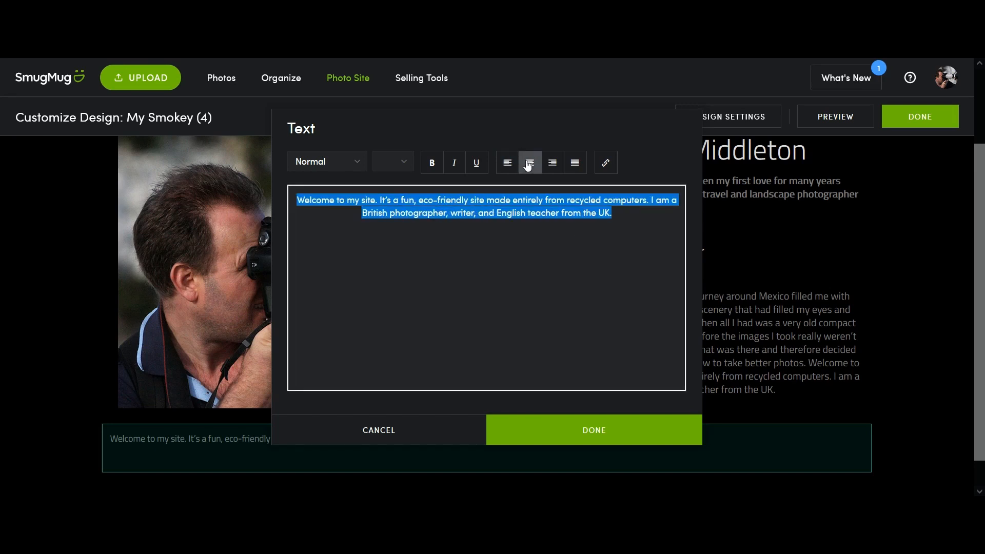
click(432, 163)
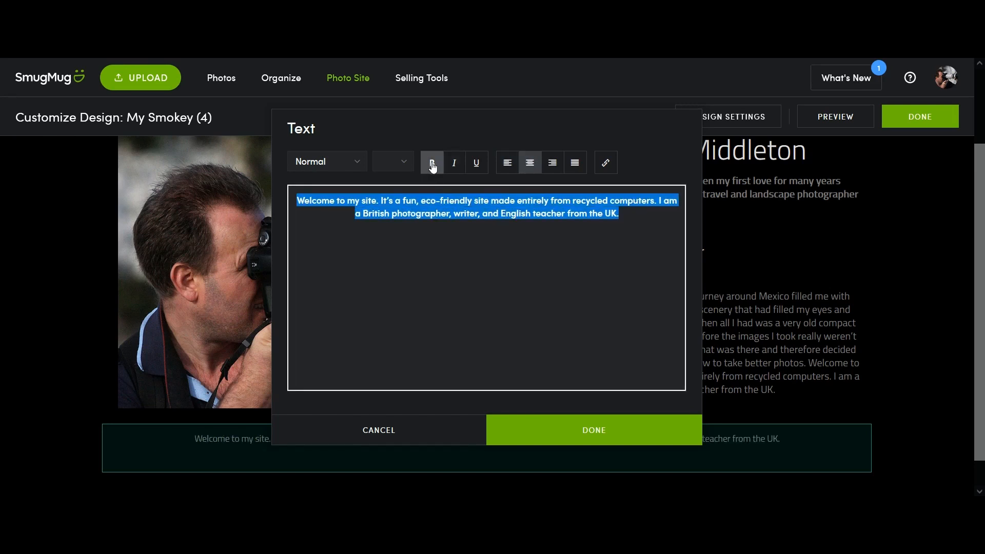
click(410, 159)
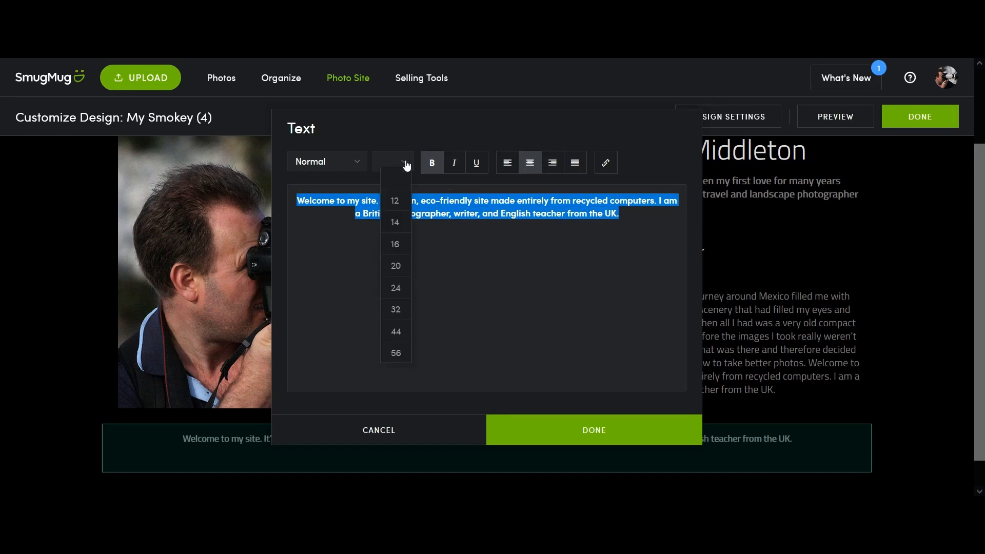
click(398, 259)
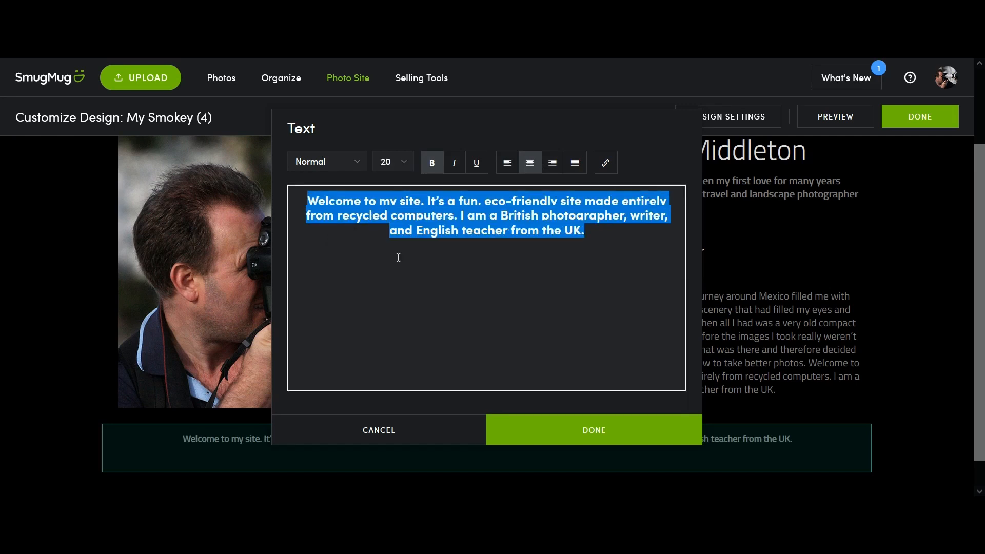
click(589, 429)
scroll(903, 382, down, 1)
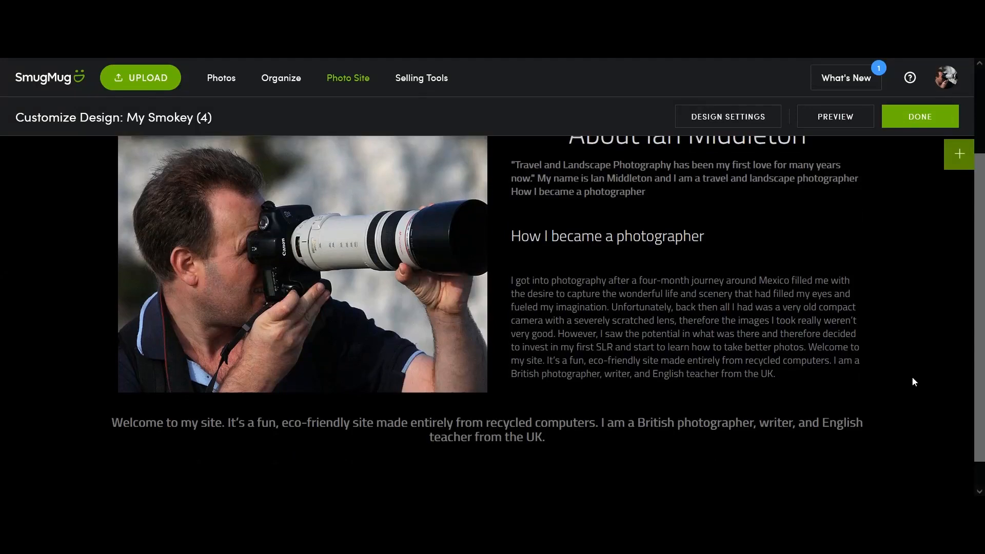
mouse_move(649, 427)
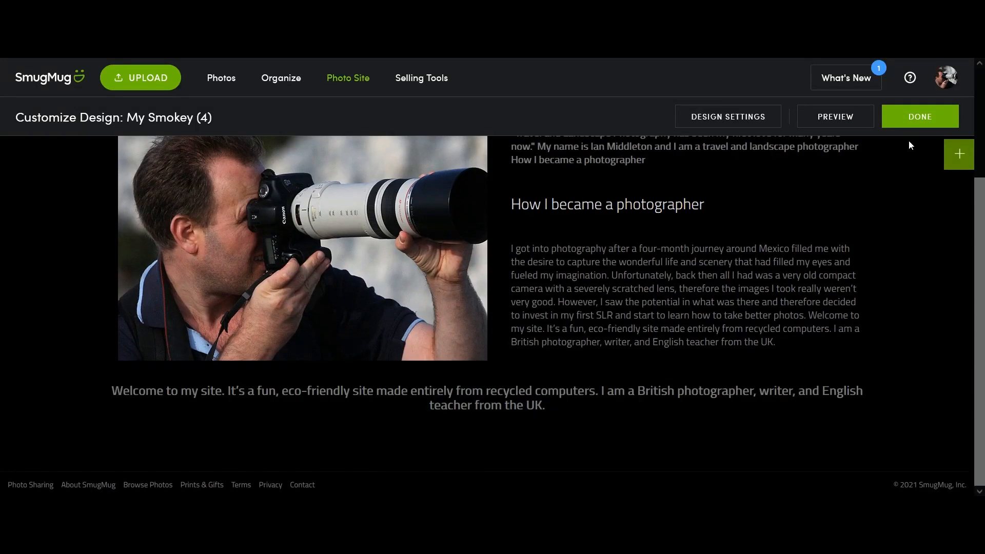
- Open the page's customization sidebar, and copy the heading "How I got into travel and landscape photography" from the Word document
click(958, 155)
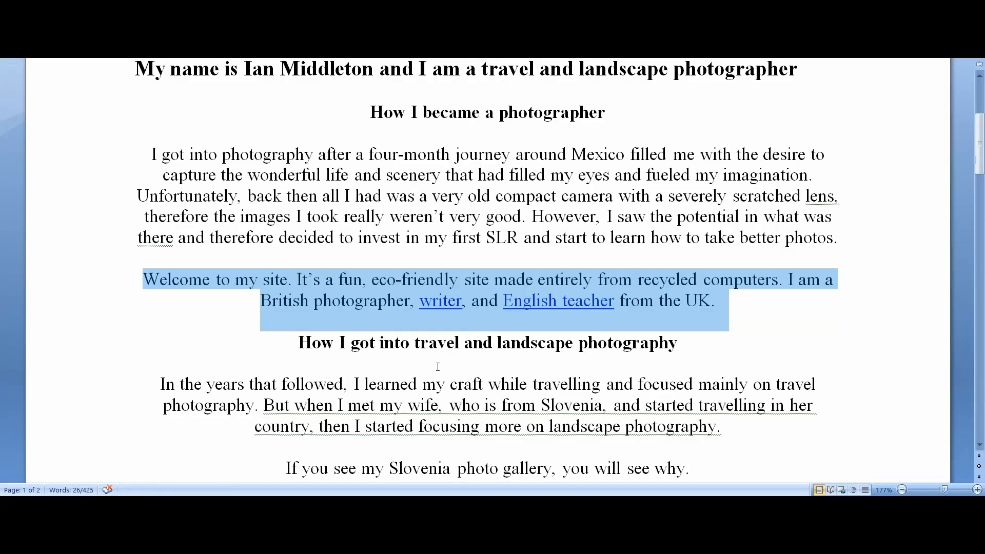
click(437, 366)
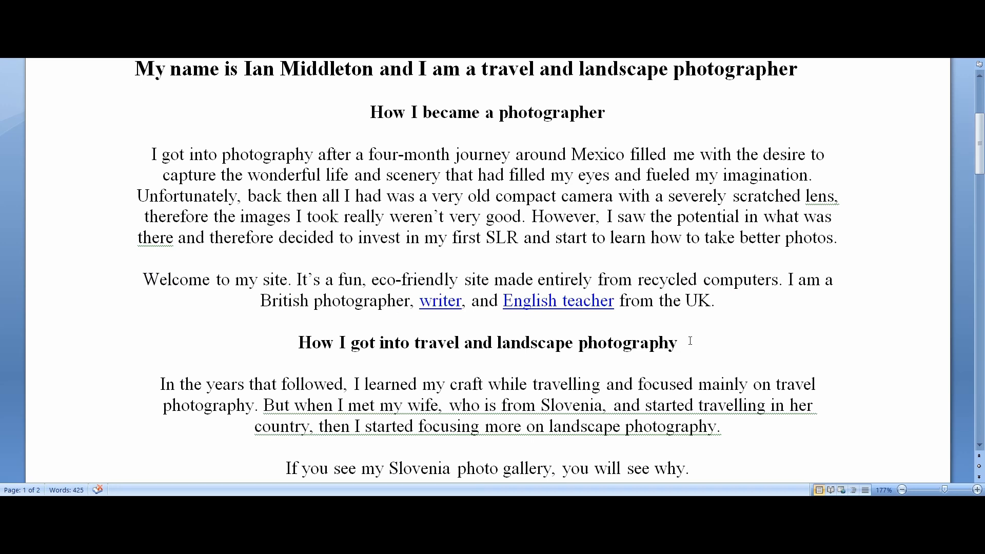
drag(688, 340, 287, 340)
right_click(379, 342)
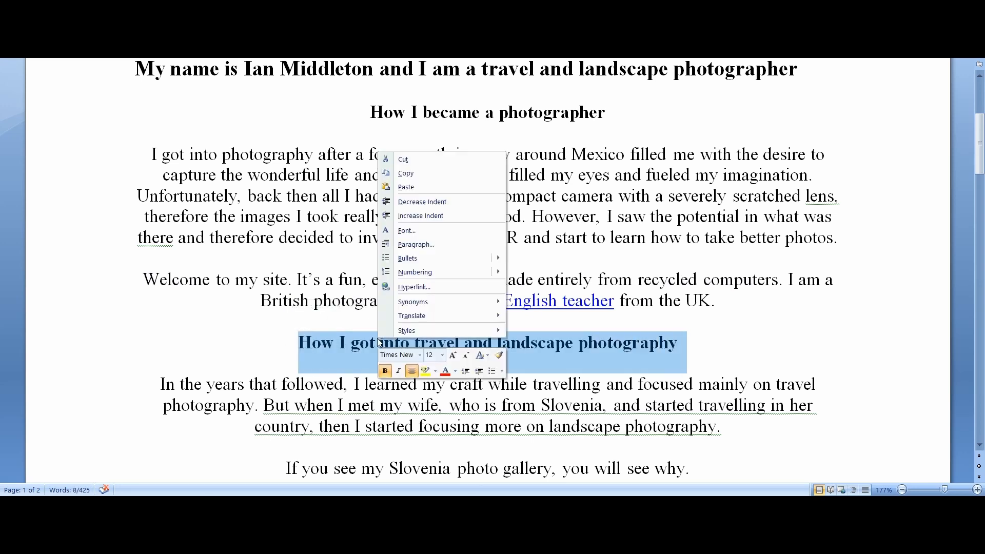
click(405, 173)
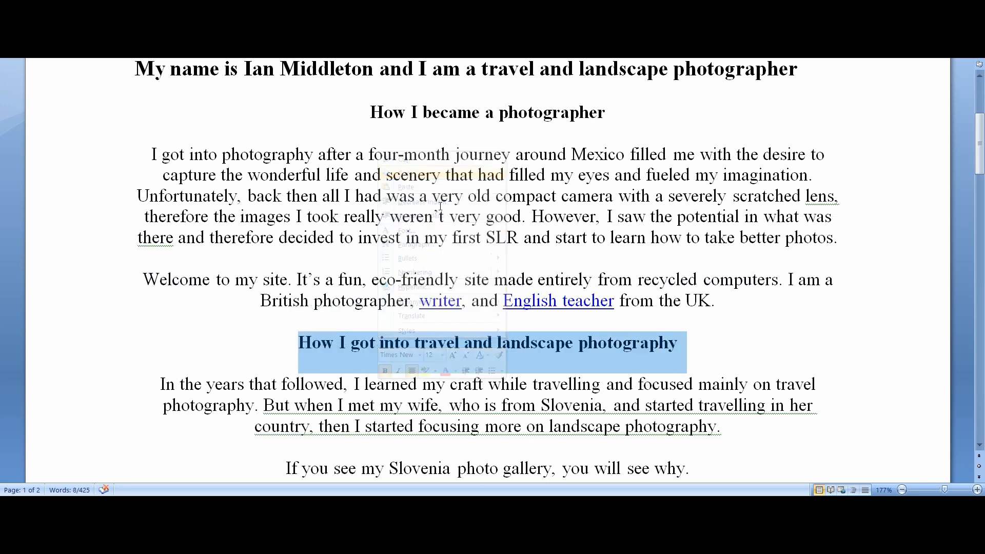
- In SmugMug, add another full-width Text content block below the welcome paragraph
scroll(867, 384, down, 6)
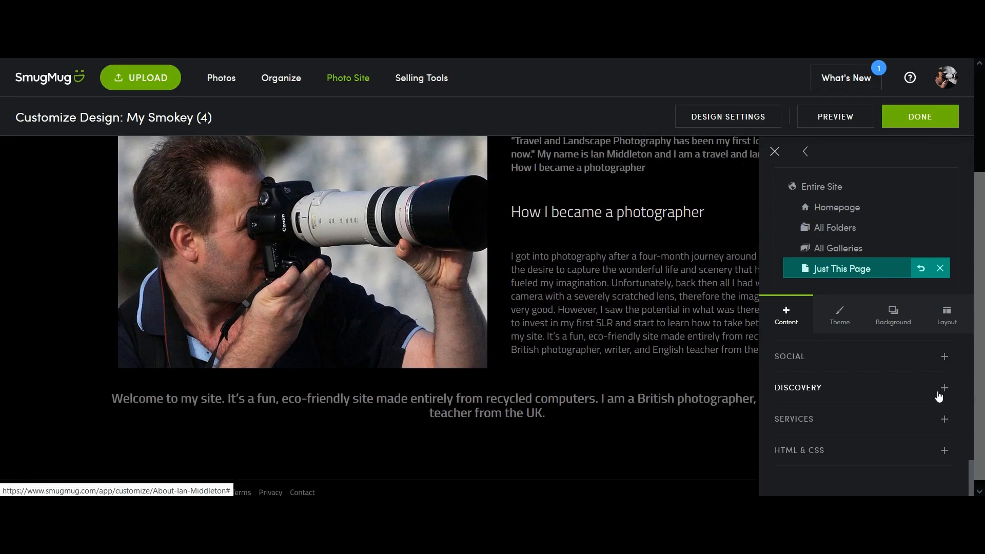
scroll(938, 393, up, 7)
scroll(927, 396, down, 5)
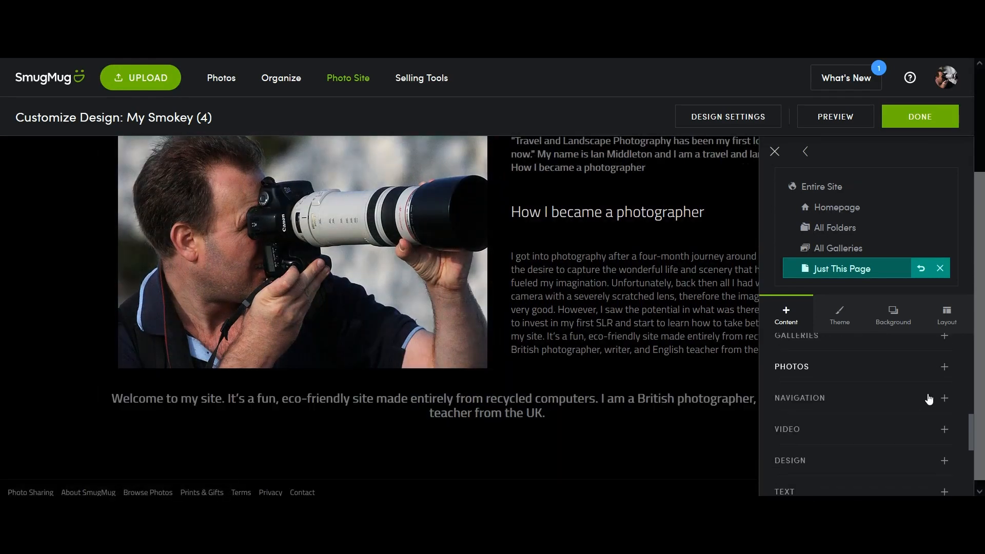
click(853, 405)
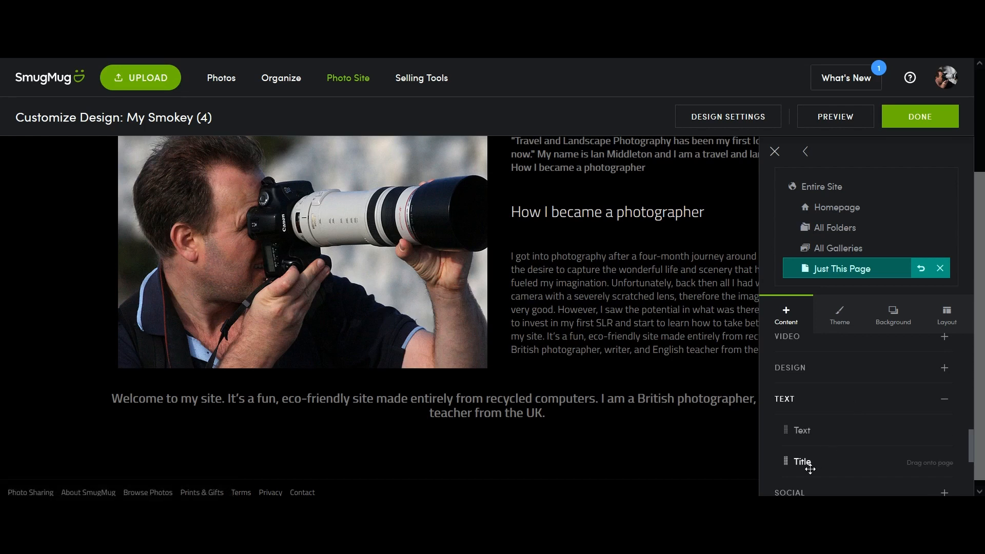
scroll(583, 407, down, 1)
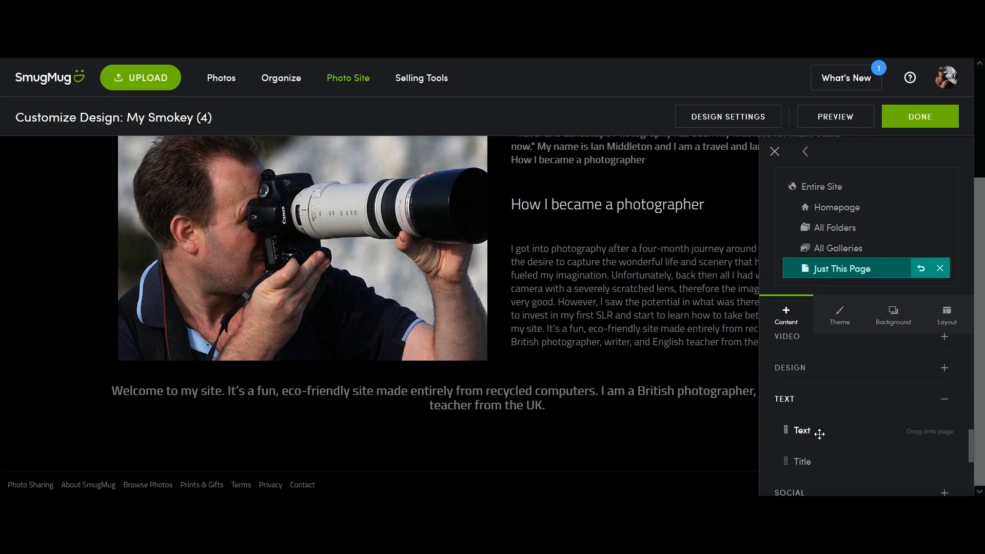
drag(815, 432, 483, 465)
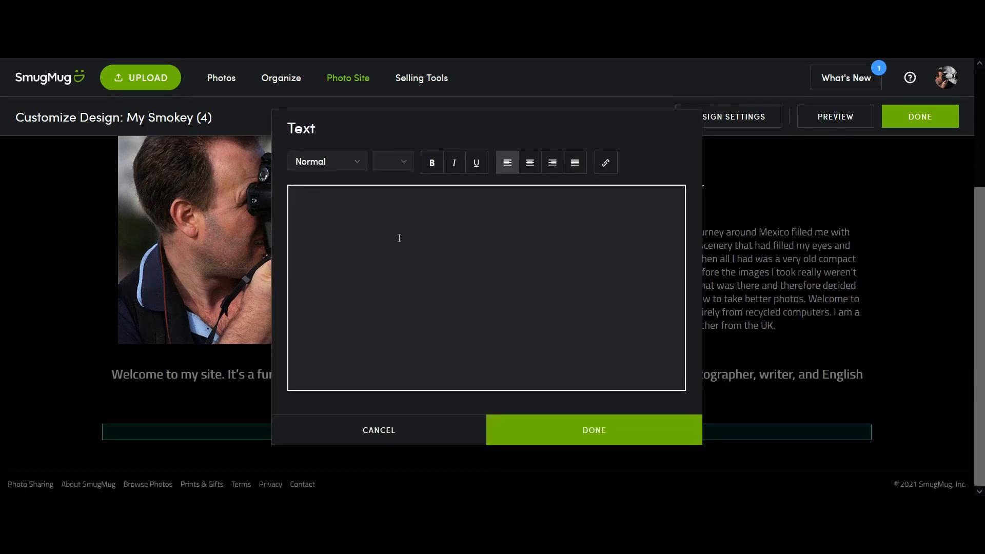
- Paste the copied heading into the new block, format it as centered Heading - 3, and apply the changes
right_click(375, 202)
click(408, 293)
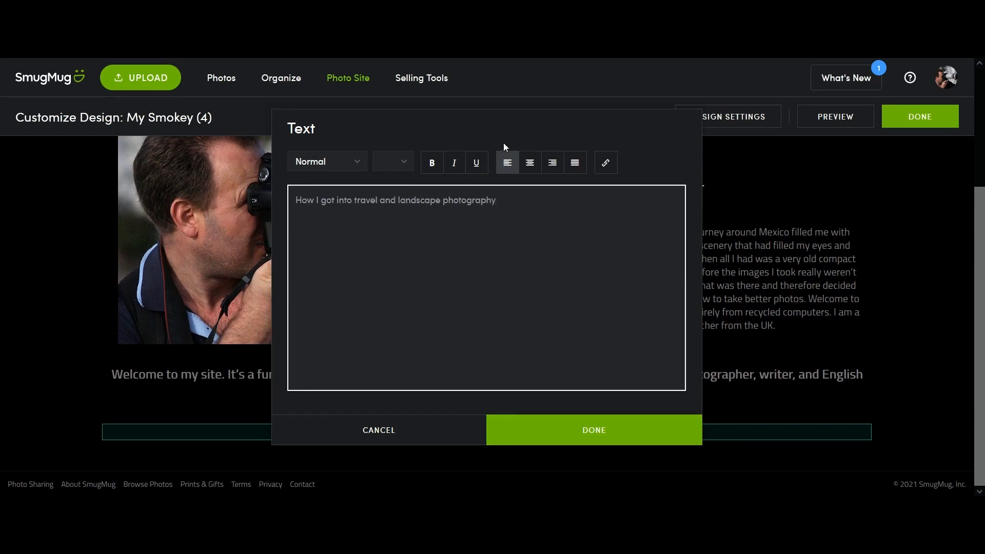
click(529, 163)
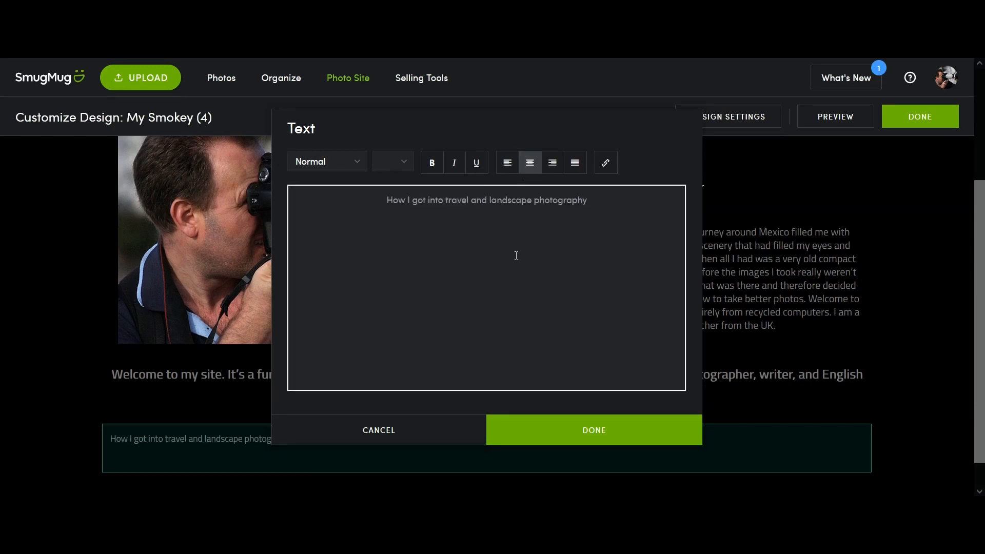
click(343, 166)
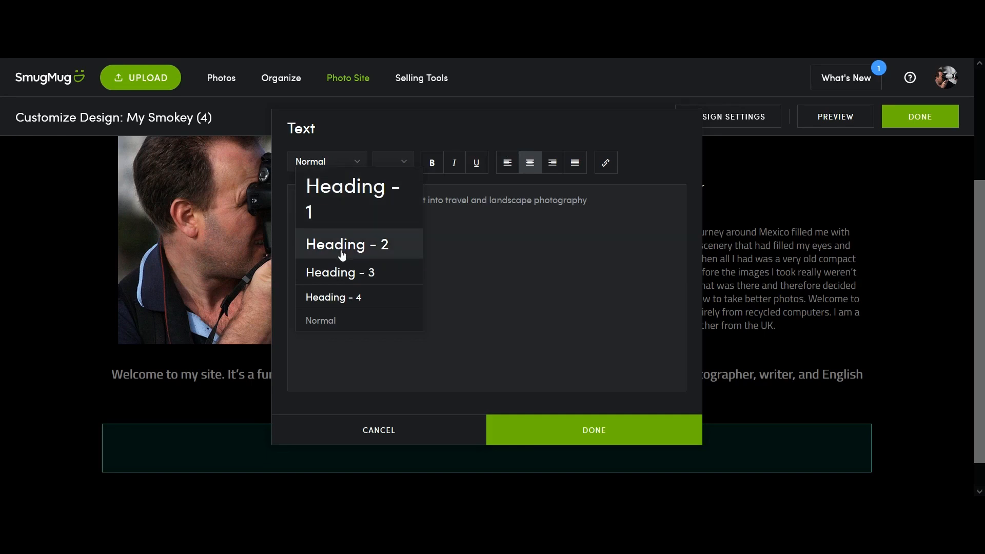
click(340, 272)
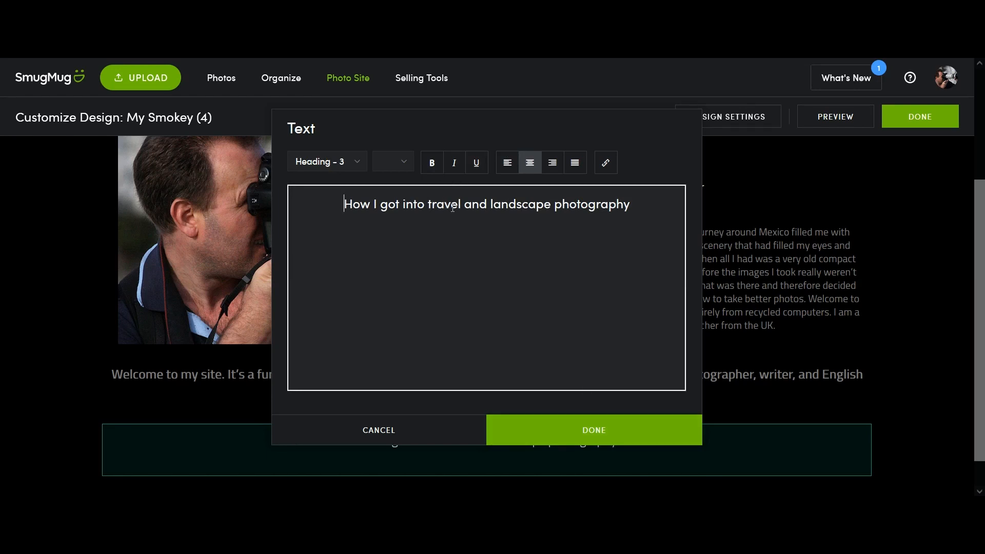
click(591, 434)
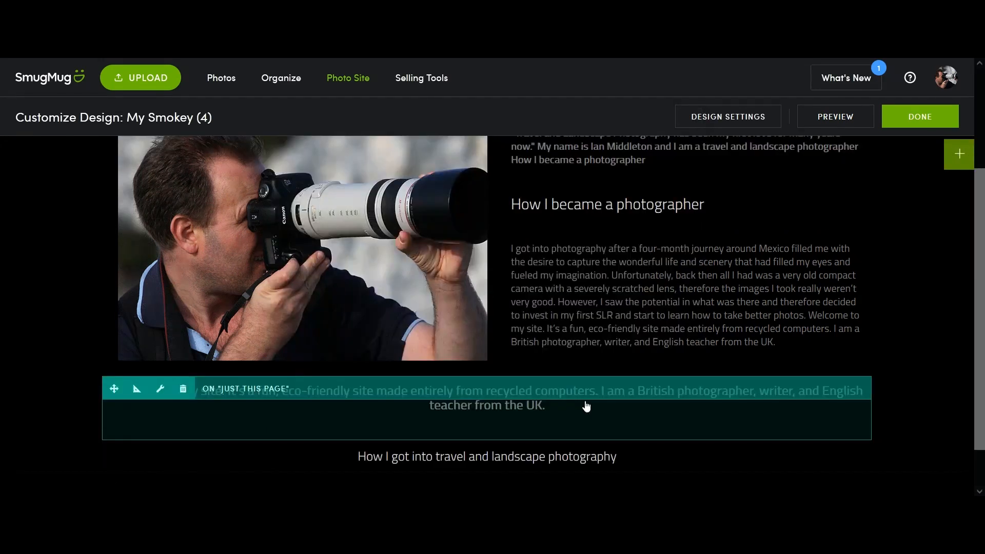
- Copy the two paragraphs under "How I got into travel and landscape photography" from the Word document
scroll(633, 402, down, 1)
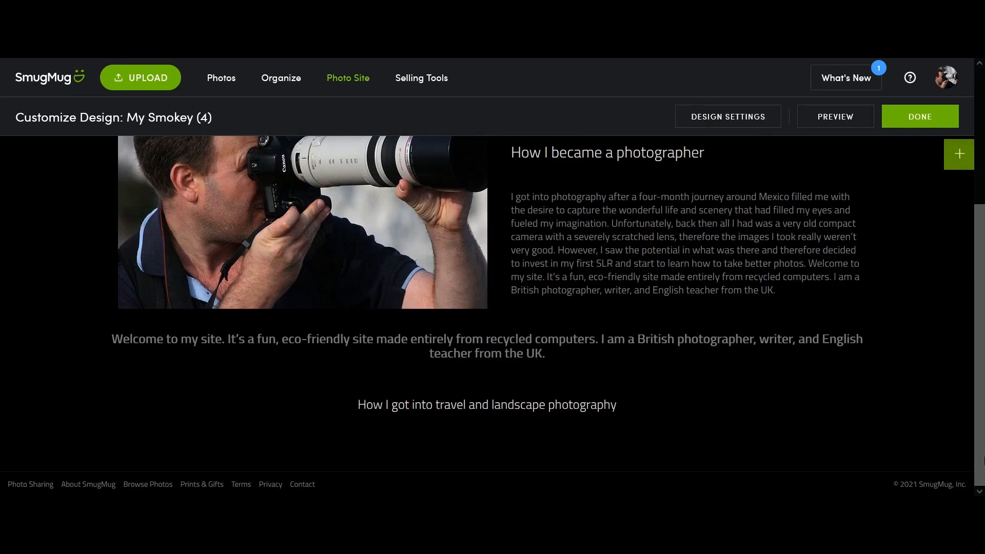
scroll(909, 255, up, 3)
scroll(690, 301, down, 3)
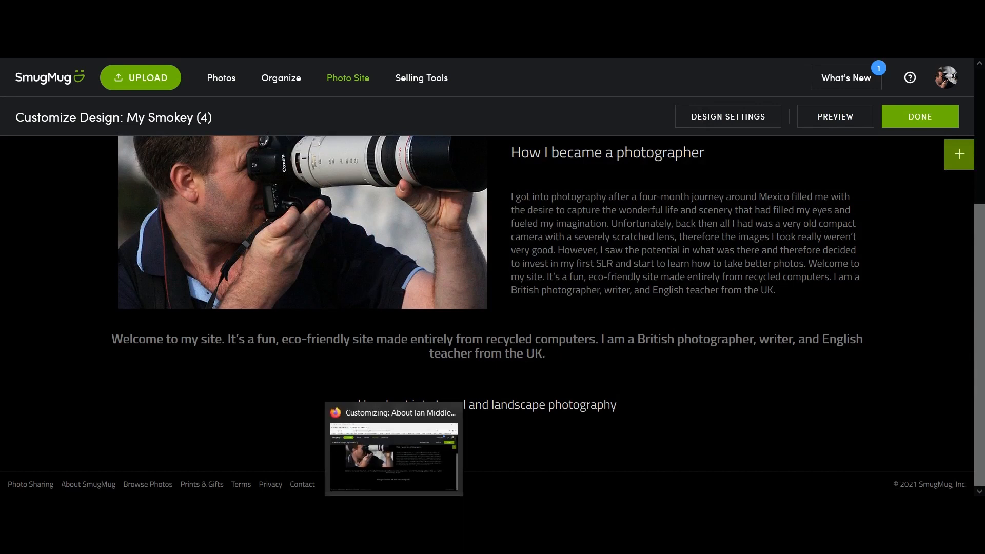
click(426, 508)
scroll(529, 289, down, 2)
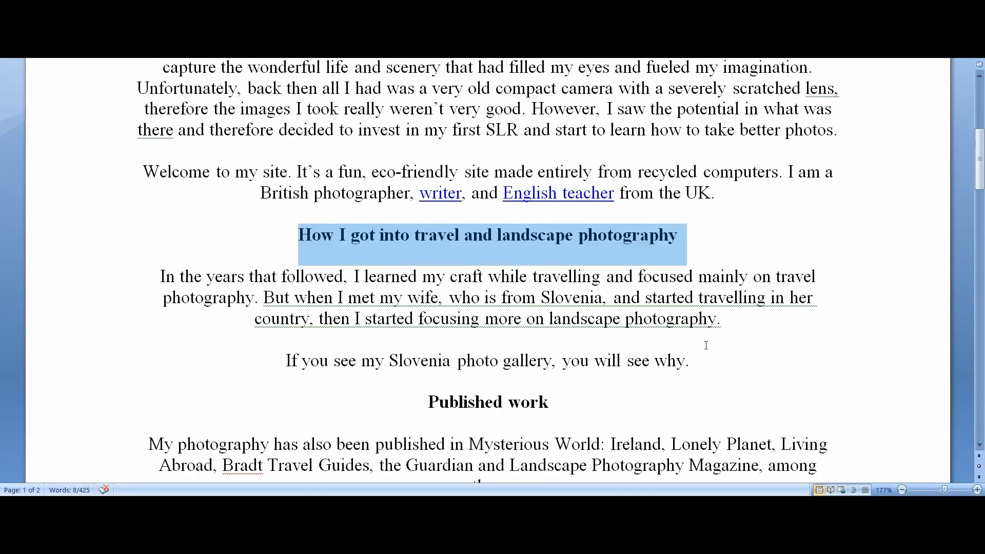
drag(713, 360, 162, 285)
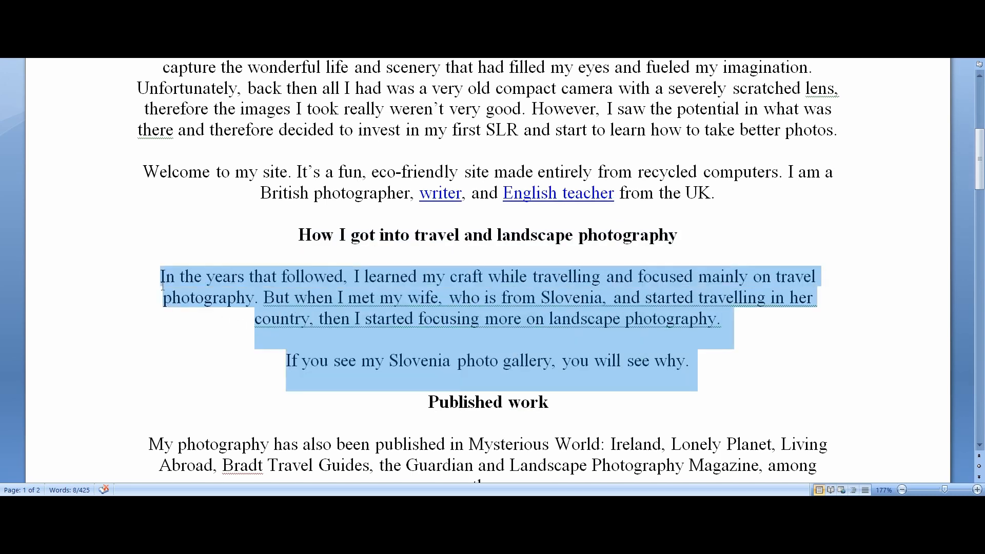
right_click(211, 284)
click(232, 301)
key(alt+Tab)
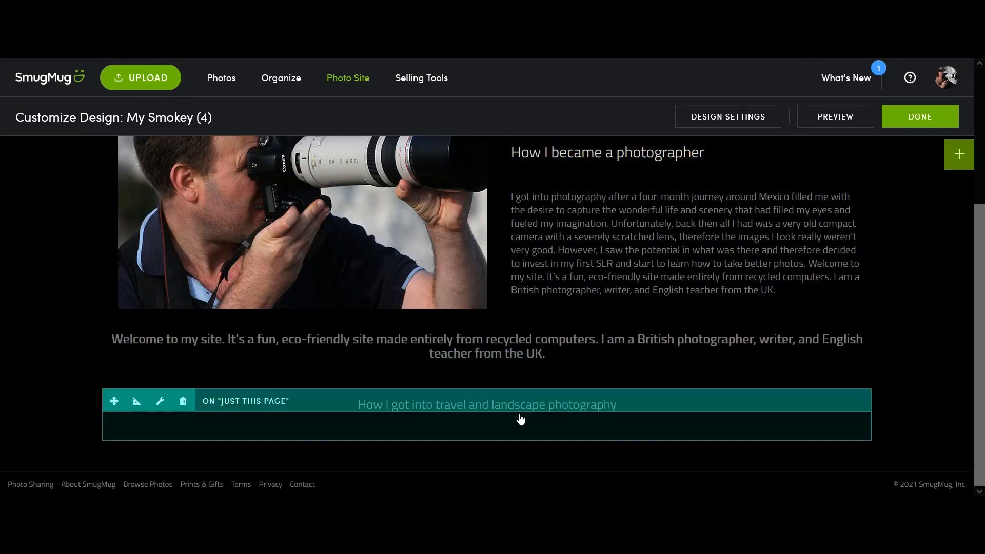
- In SmugMug, open the travel and landscape heading's text block and paste the copied paragraphs on a new line below the heading
click(521, 419)
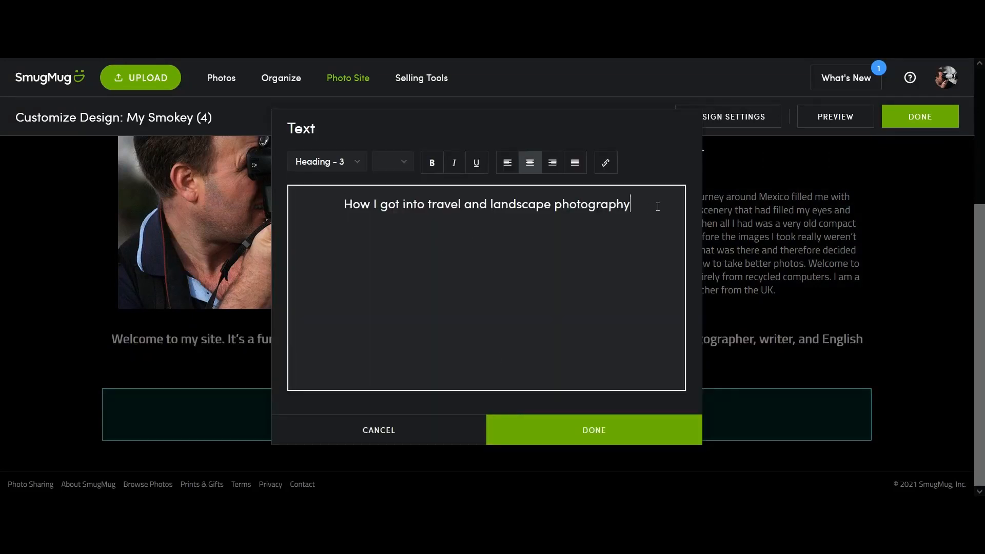
key(Return)
key(ctrl+v)
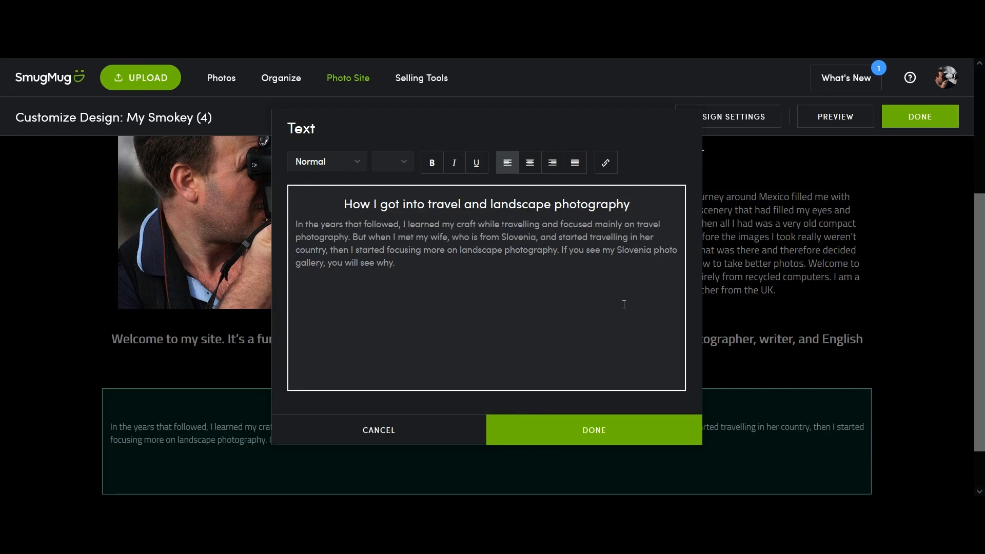
- Set the pasted travel and landscape text to font size 16, center it, and apply the text block changes
drag(410, 271, 295, 224)
click(393, 162)
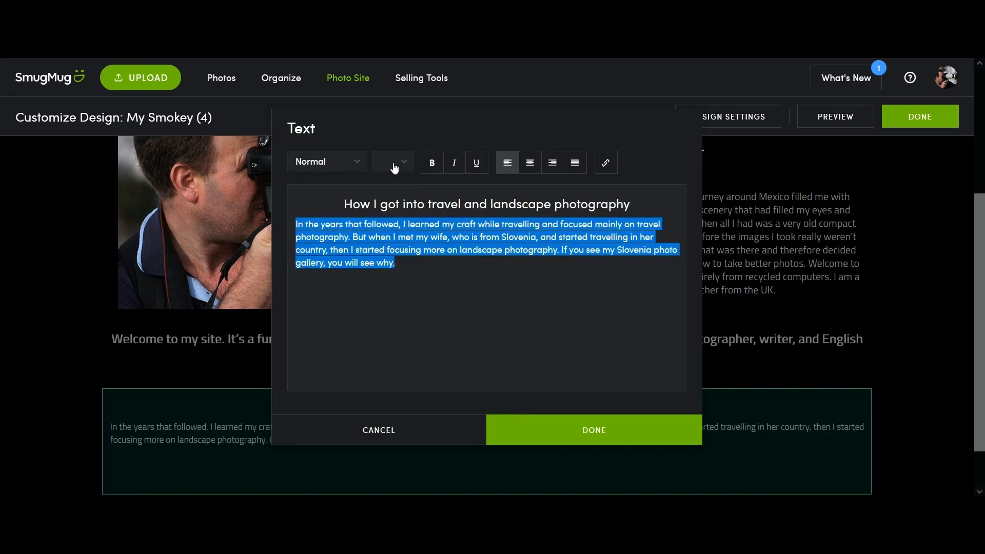
click(396, 249)
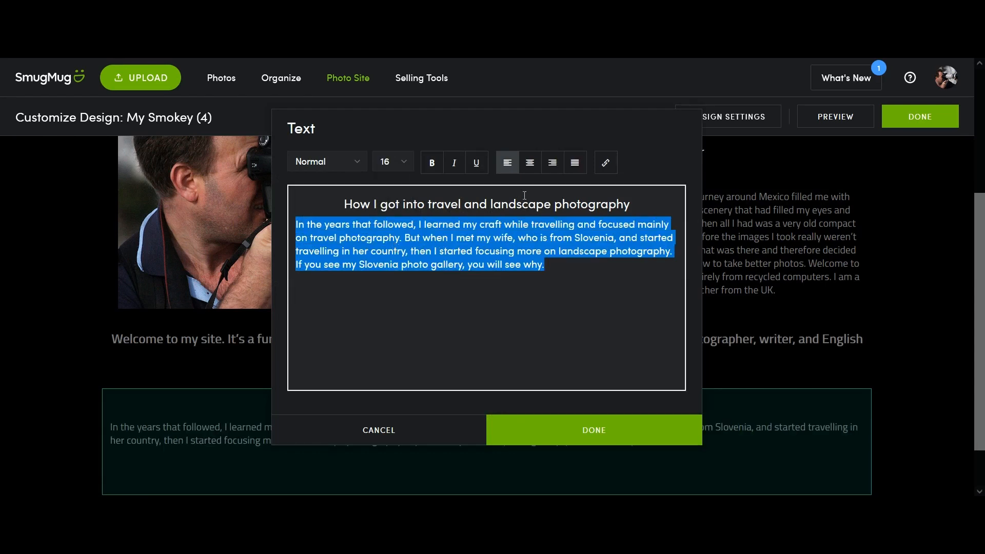
click(530, 165)
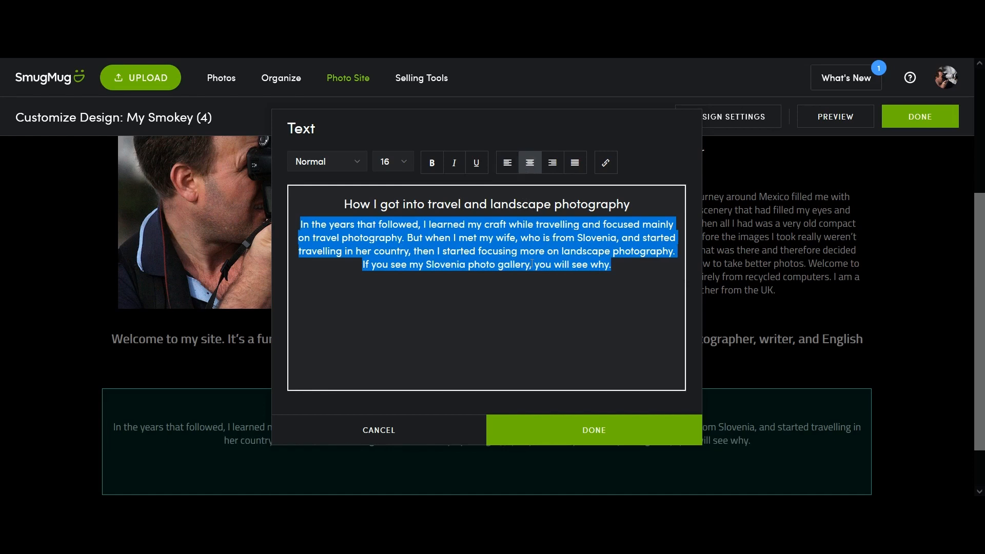
click(566, 428)
- In the Word document, clear the large selection and copy only the "Published work" heading
scroll(781, 399, down, 1)
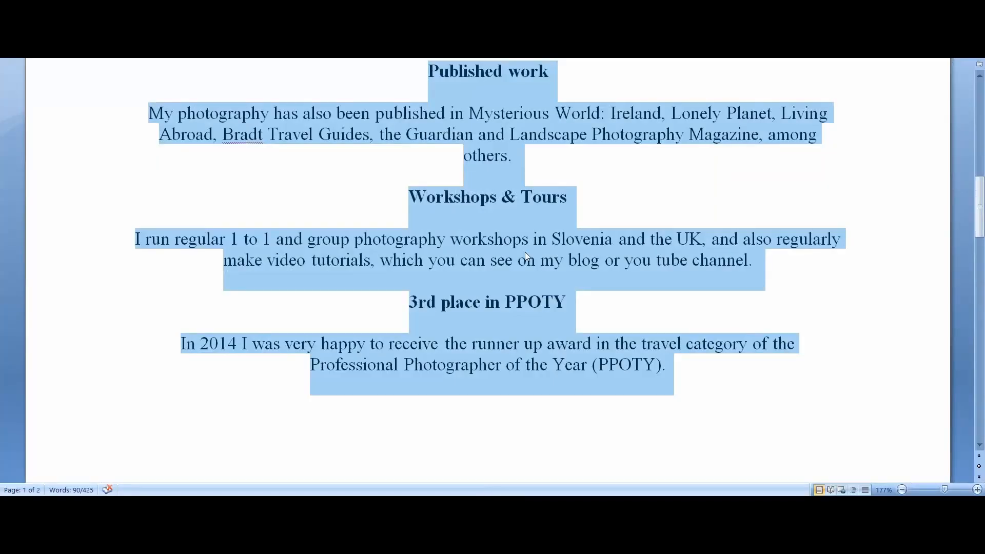
scroll(525, 254, up, 1)
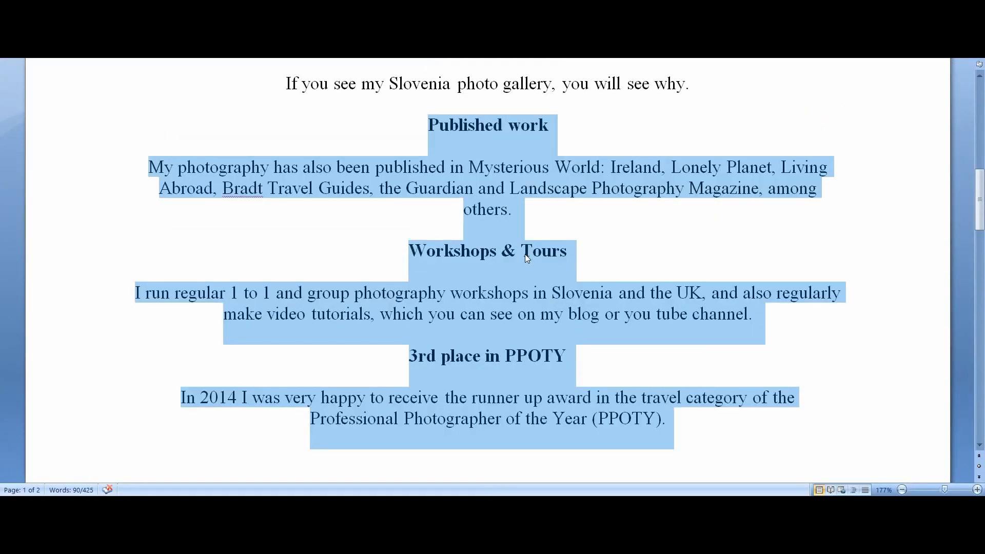
click(531, 251)
scroll(559, 149, up, 2)
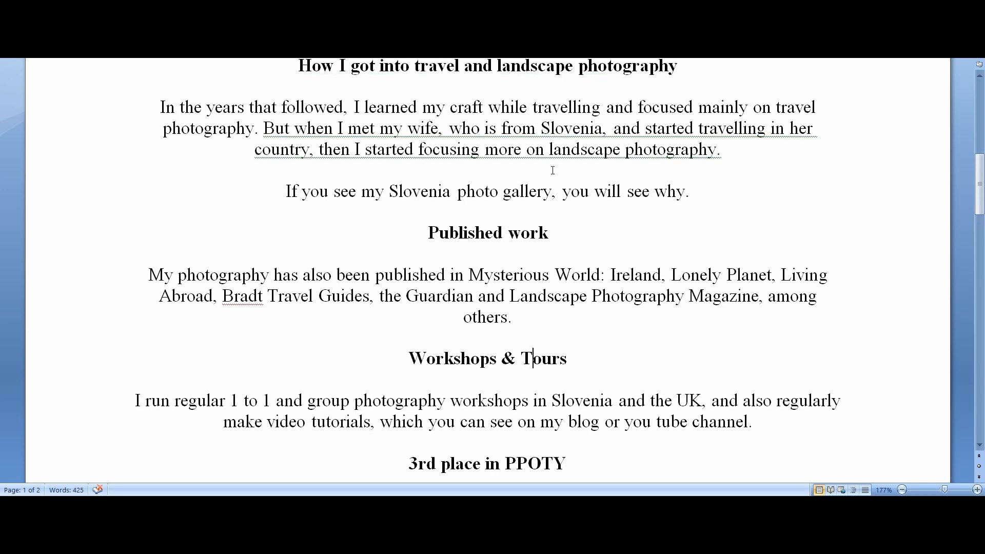
drag(562, 238, 470, 233)
key(ctrl+c)
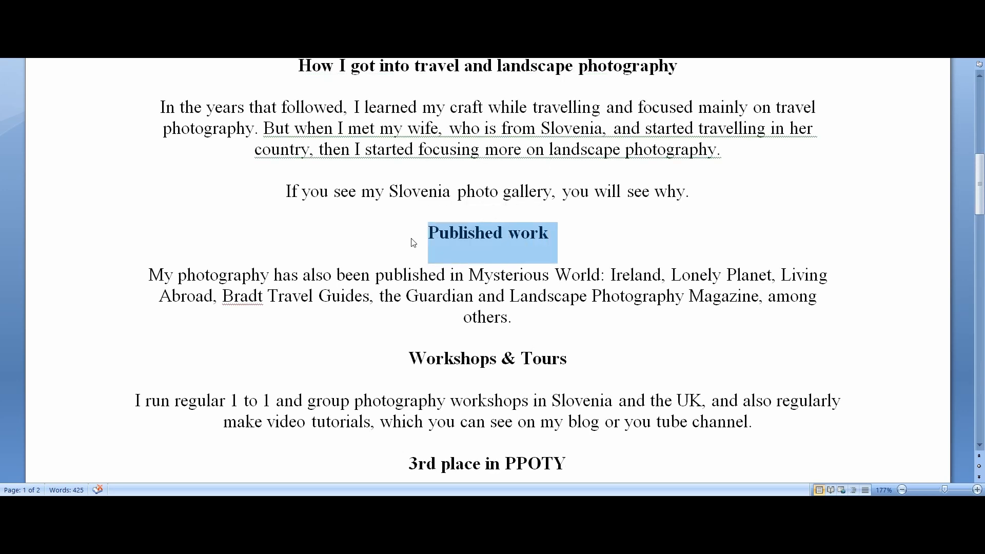
- In SmugMug, paste the copied heading below the travel and landscape paragraph and format it as centered Heading - 3
click(399, 505)
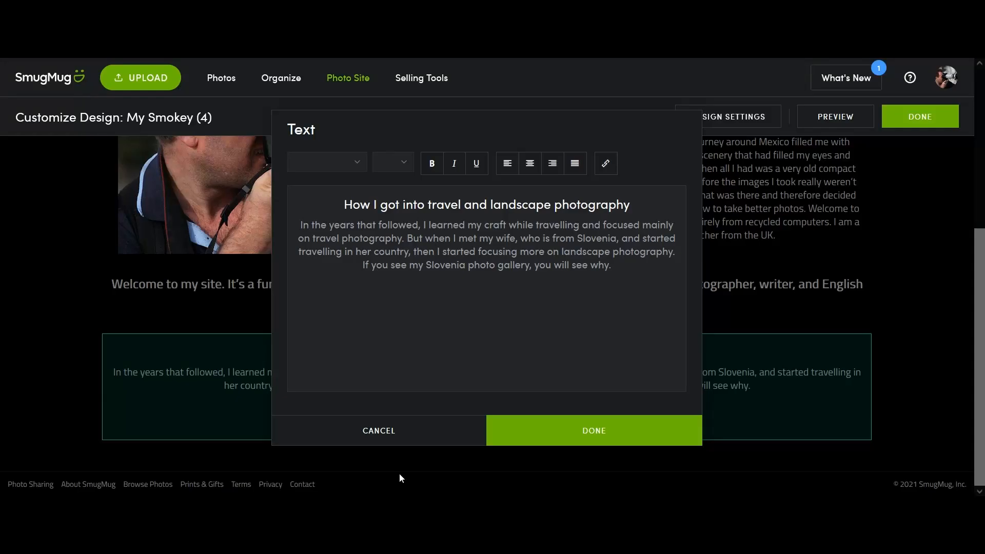
click(625, 261)
click(625, 264)
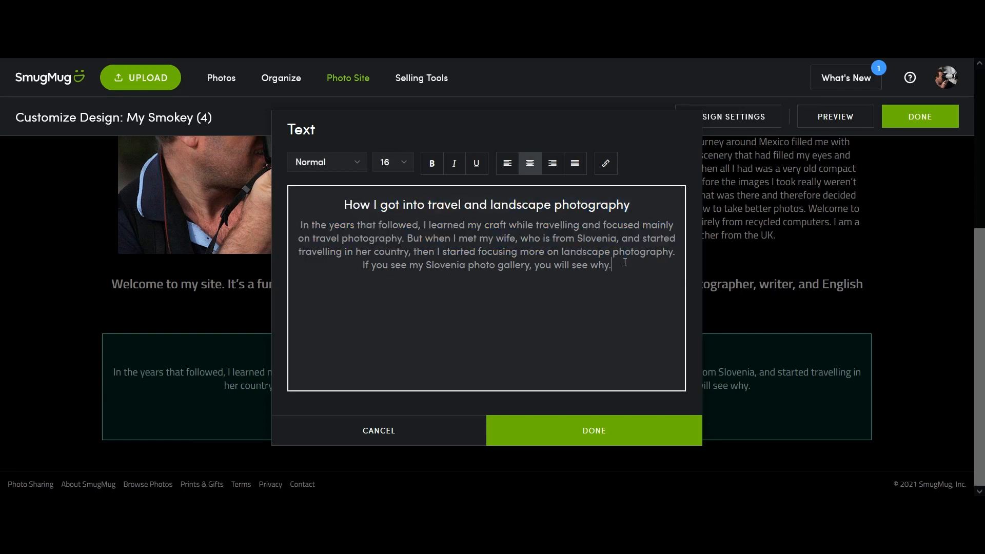
key(Return)
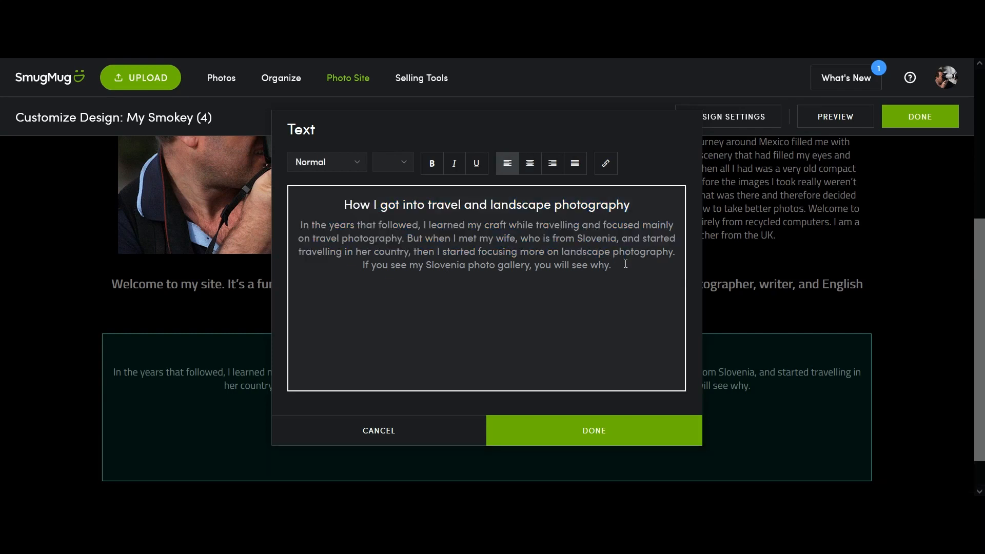
key(ctrl+v)
click(529, 164)
click(352, 163)
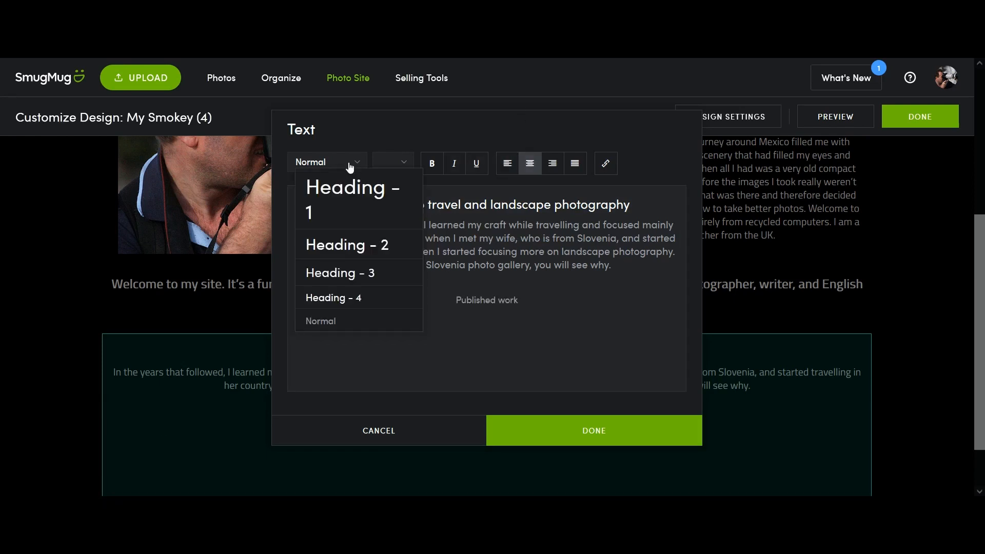
click(352, 273)
- Copy the published work paragraph from Word and paste it on a new line under the "Published work" heading in SmugMug
click(536, 327)
click(544, 314)
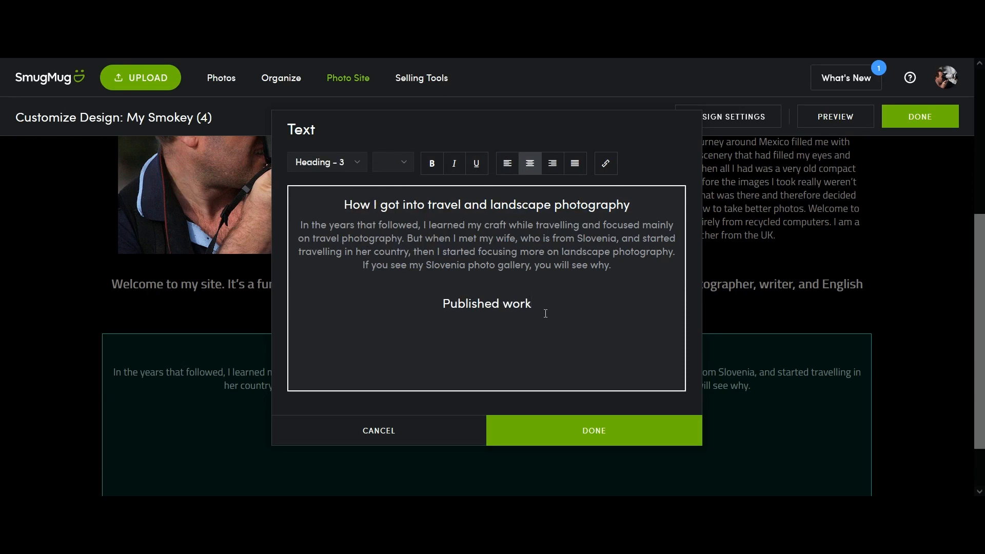
key(Return)
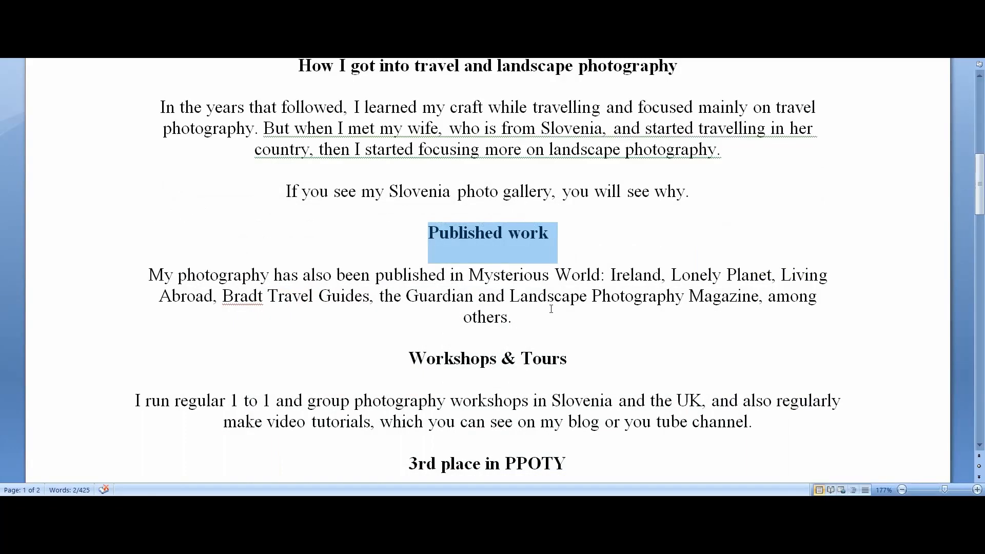
drag(523, 336, 133, 273)
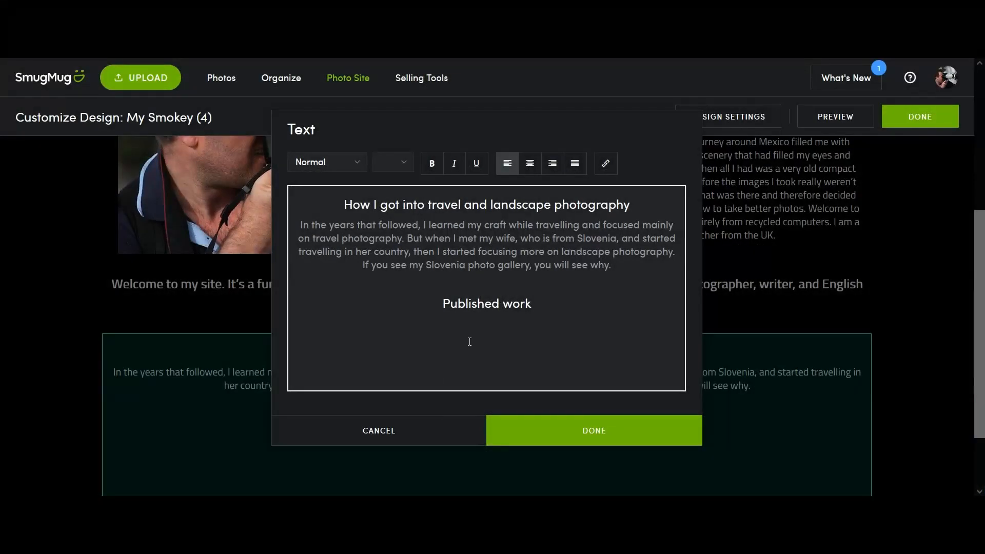
text(My photography has also been published in Mysterious World: Ireland, Lonely Planet, Living Abroad, Bradt Travel Guides, the Guardian and Landscape Photography Magazine, among others.)
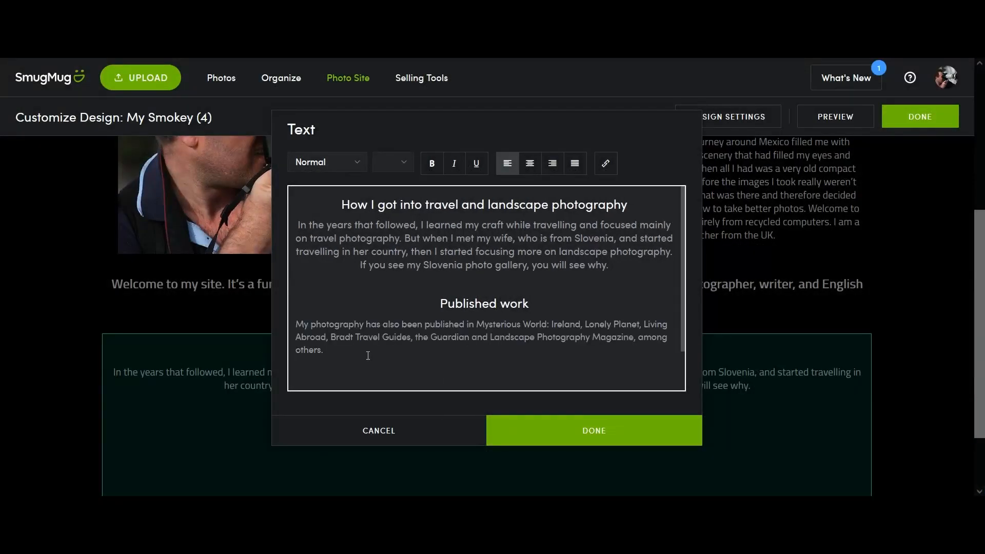
- Center the published work paragraph and set its font size to 16
drag(368, 355, 295, 324)
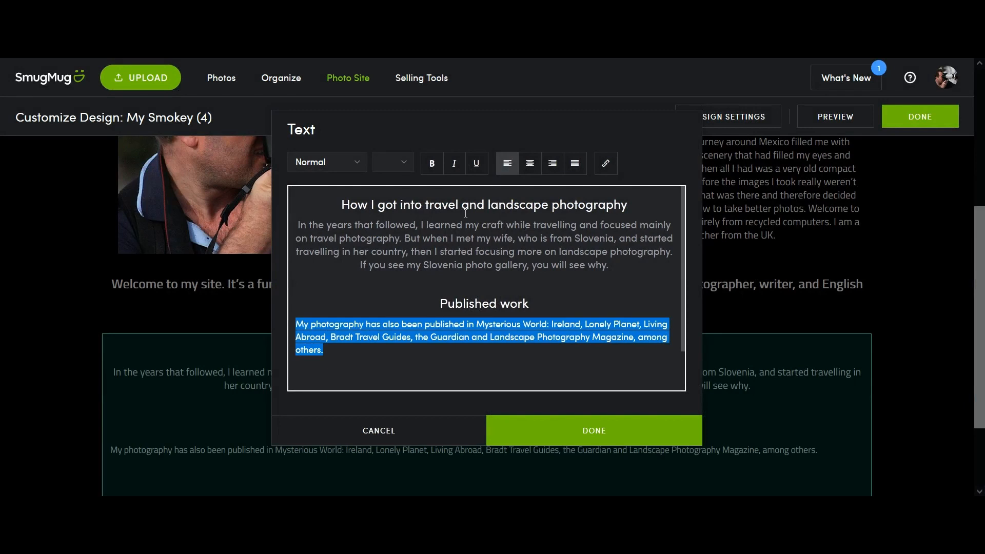
click(530, 163)
click(506, 351)
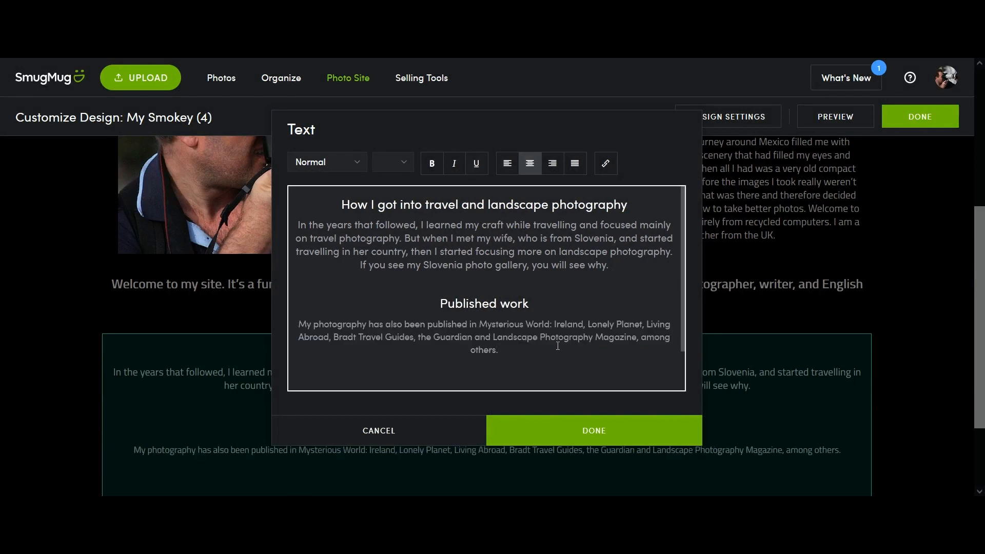
drag(534, 350, 299, 324)
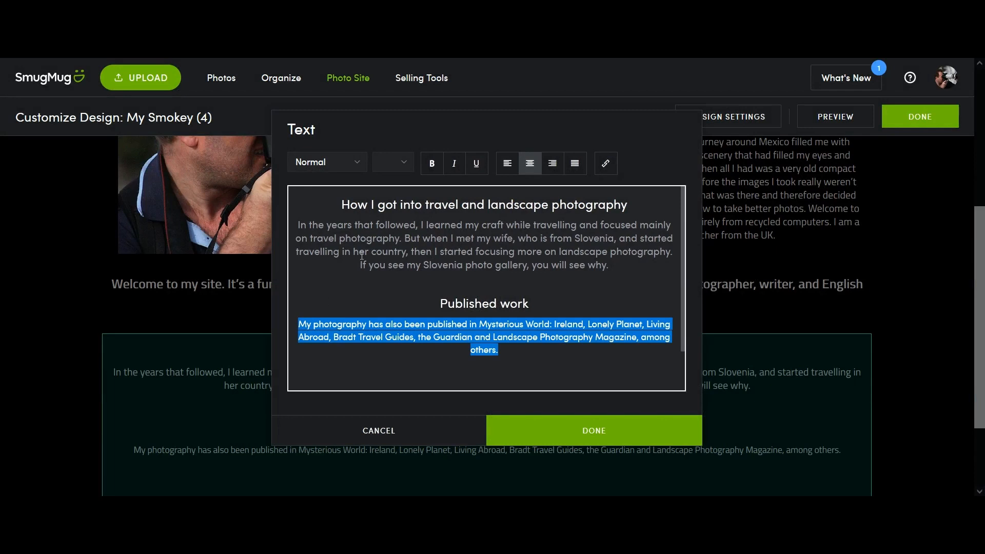
click(408, 165)
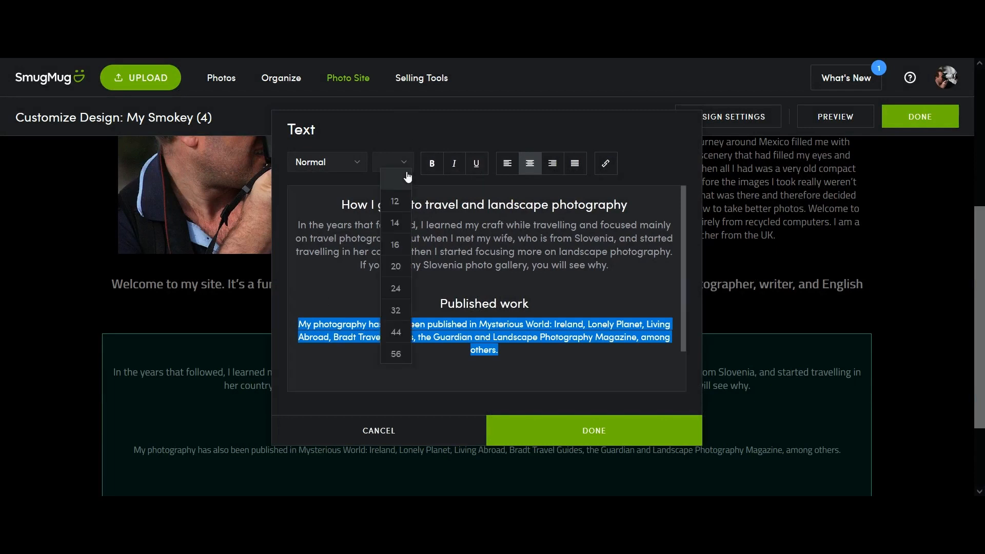
click(399, 248)
- Copy the "Workshops & Tours" heading from Word and paste it below the published work paragraph in the SmugMug text block
click(612, 351)
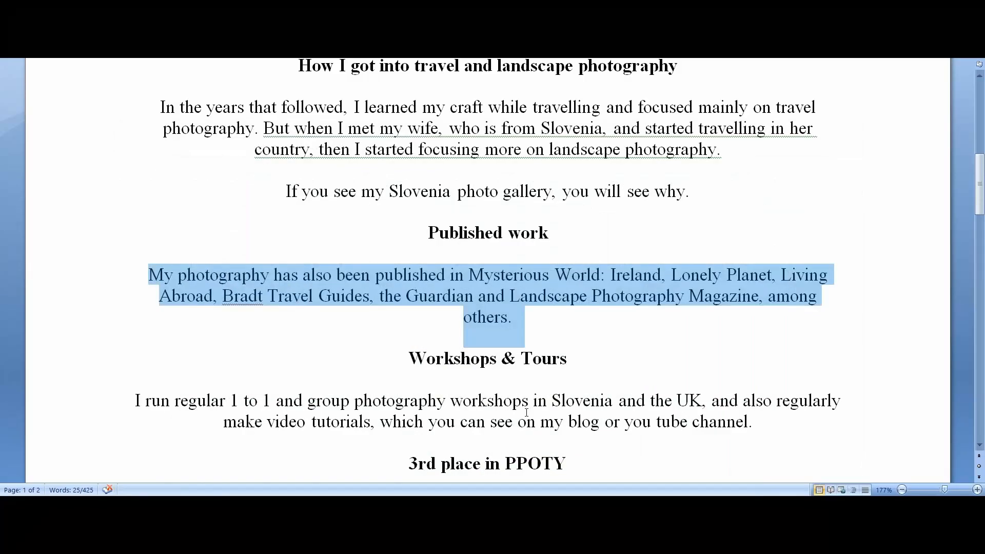
drag(568, 378, 395, 366)
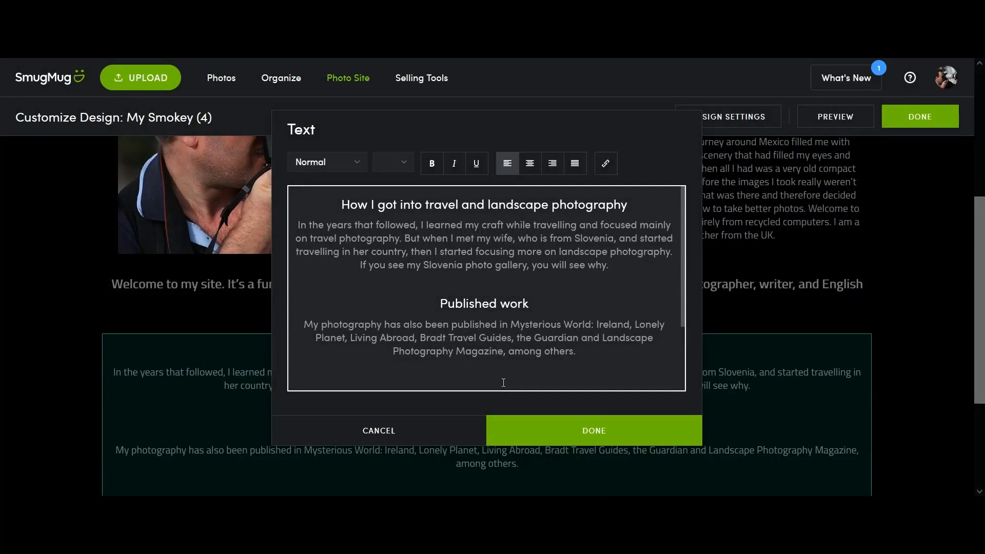
text(Workshops & Tours)
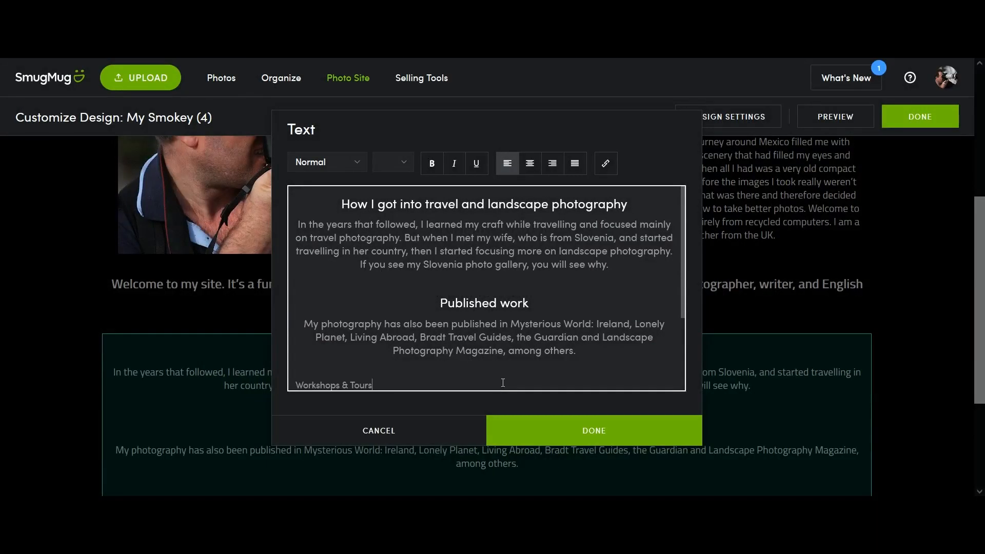
- Center the "Workshops & Tours" line and format it as Heading - 3
click(530, 166)
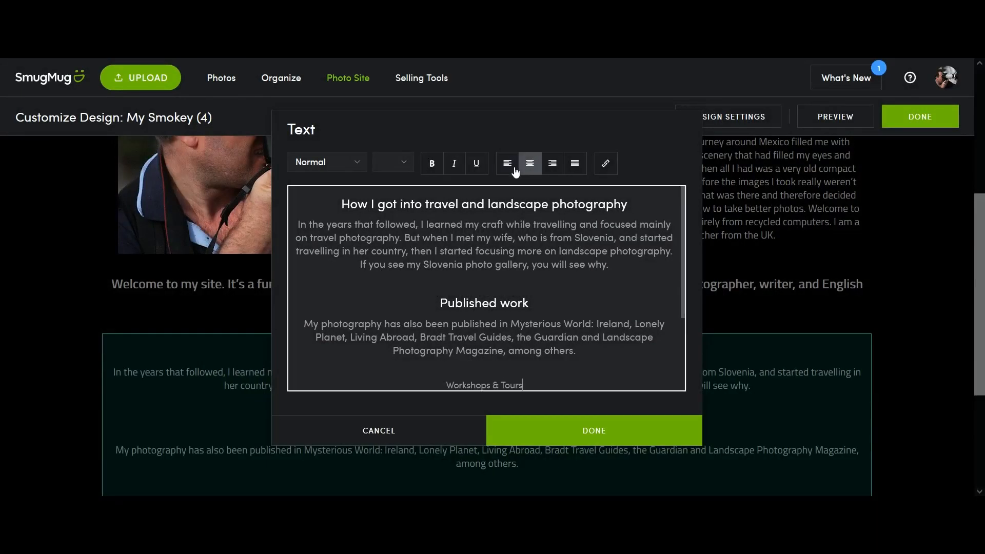
click(406, 168)
click(354, 168)
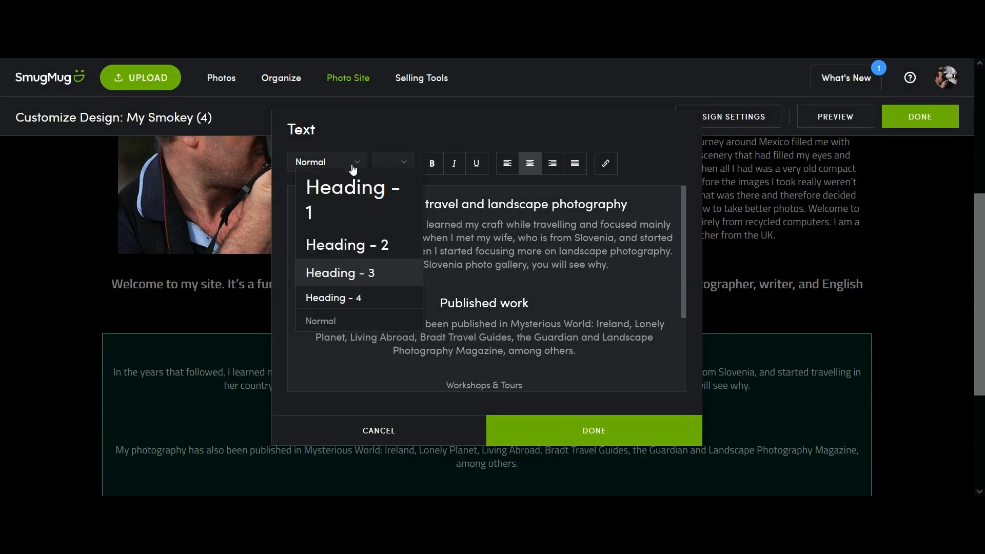
click(344, 274)
- Start a new line under the "Workshops & Tours" heading, and copy the workshops paragraph from the Word document
scroll(587, 365, down, 2)
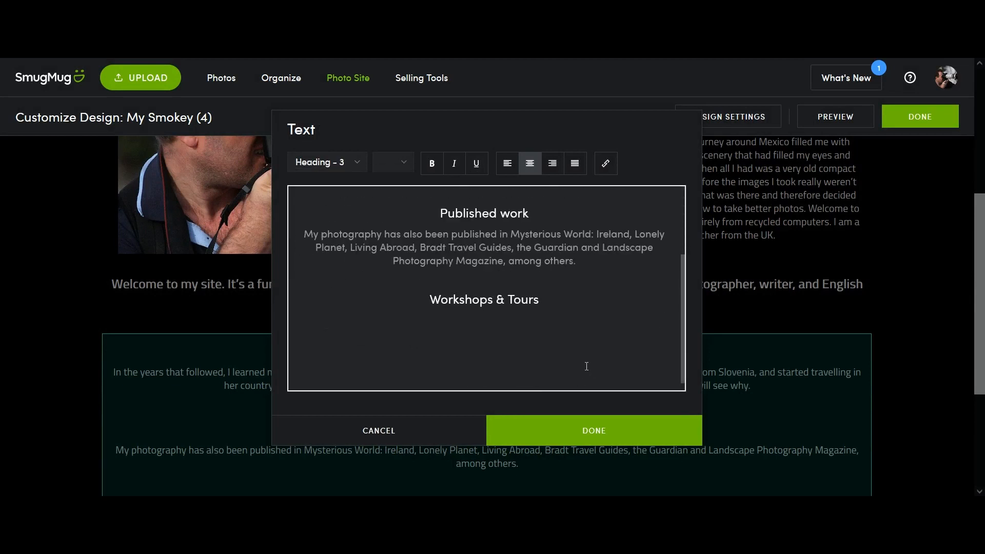
click(563, 299)
click(562, 296)
click(563, 298)
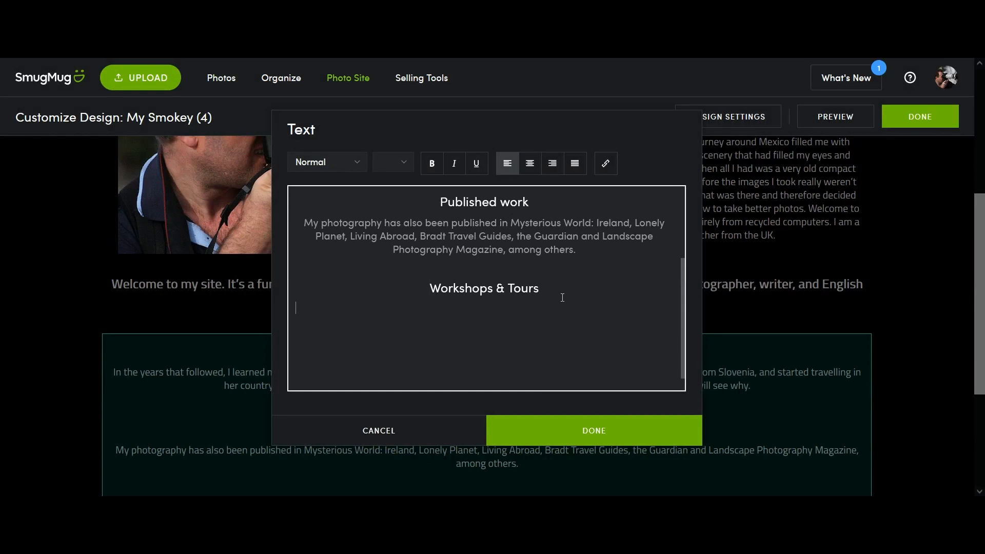
key(alt+Tab)
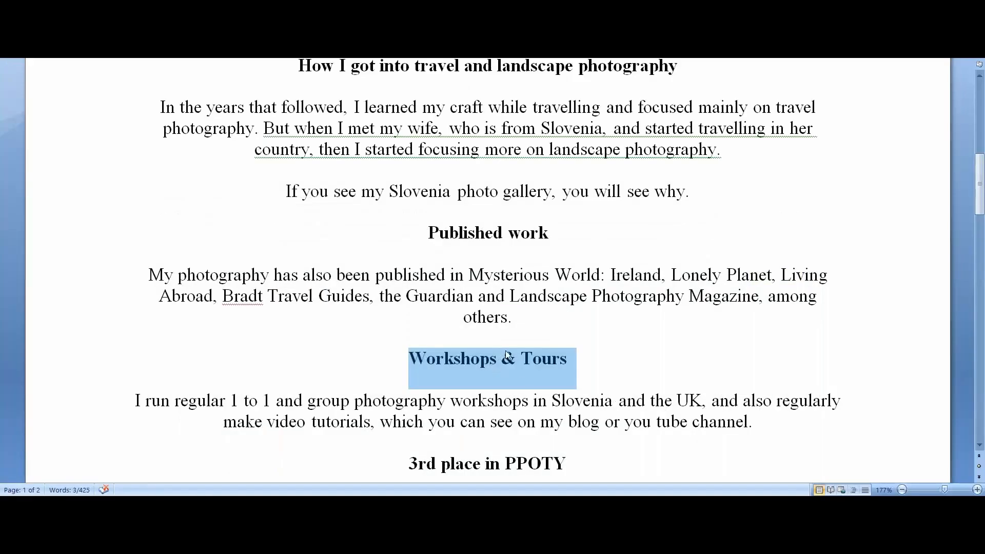
scroll(527, 413, down, 2)
drag(767, 310, 130, 287)
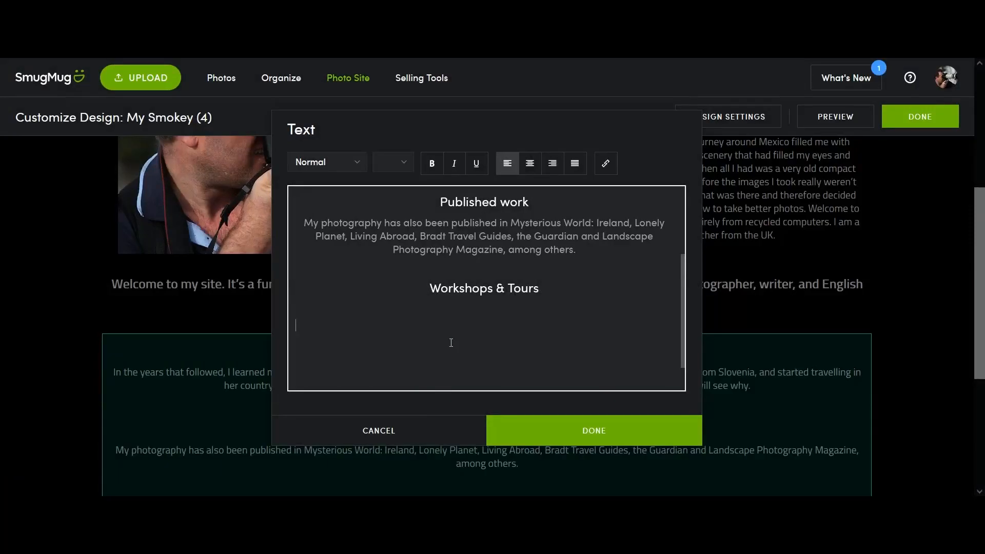
- Paste the workshops paragraph below the "Workshops & Tours" heading, center it, and set its font size to 16
text(I run regular 1 to 1 and group photography workshops in Slovenia and the UK, and also regularly make video tutorials, which you can see on my blog or you tube channel.)
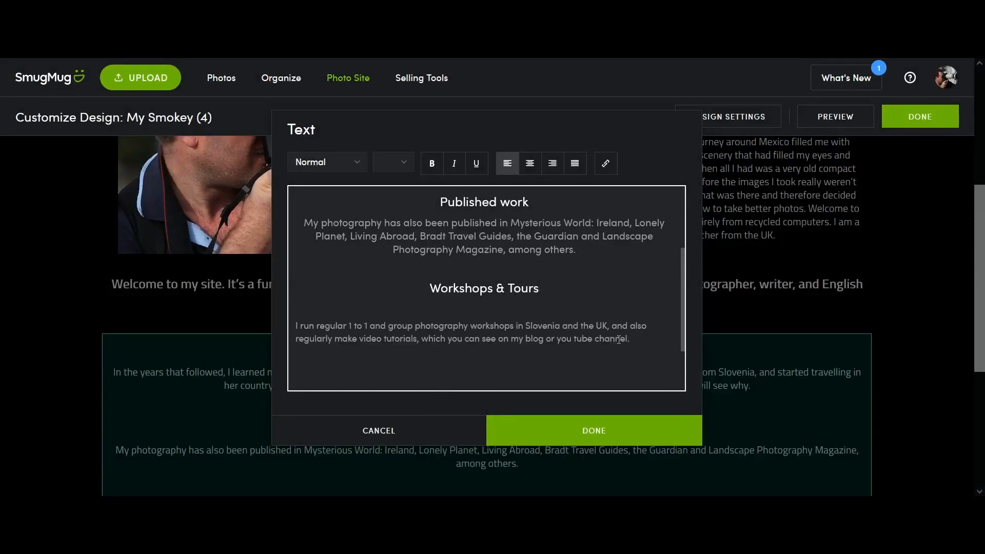
drag(637, 340, 295, 326)
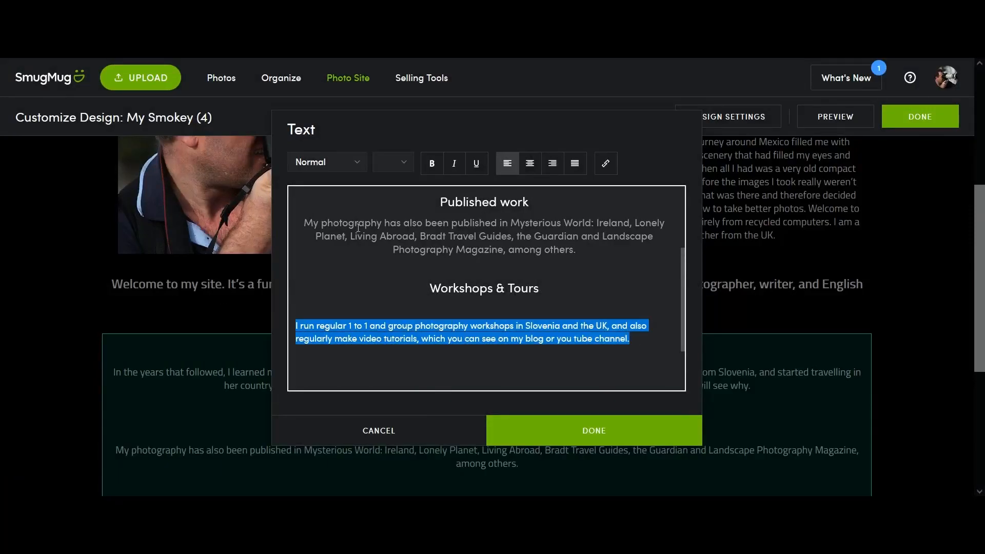
click(529, 164)
click(400, 164)
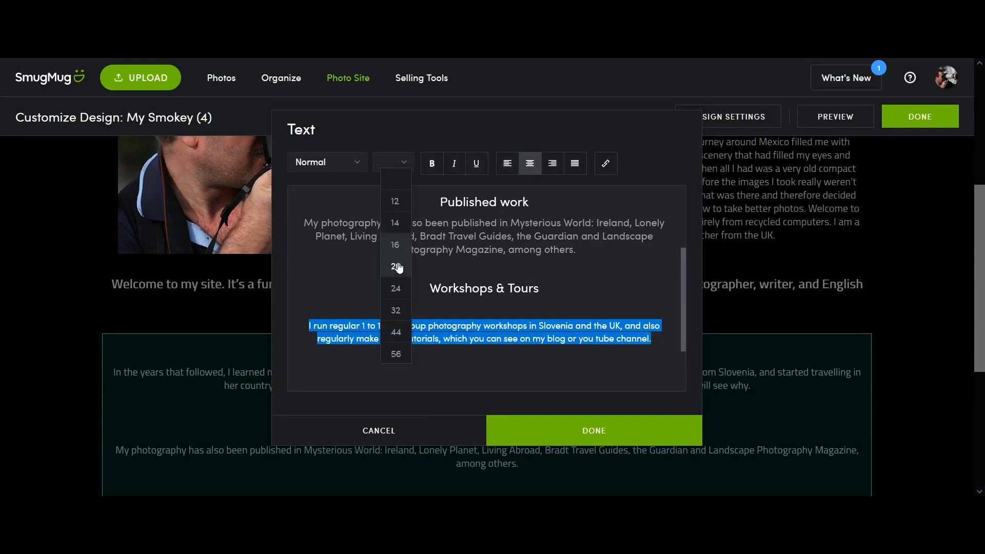
click(395, 247)
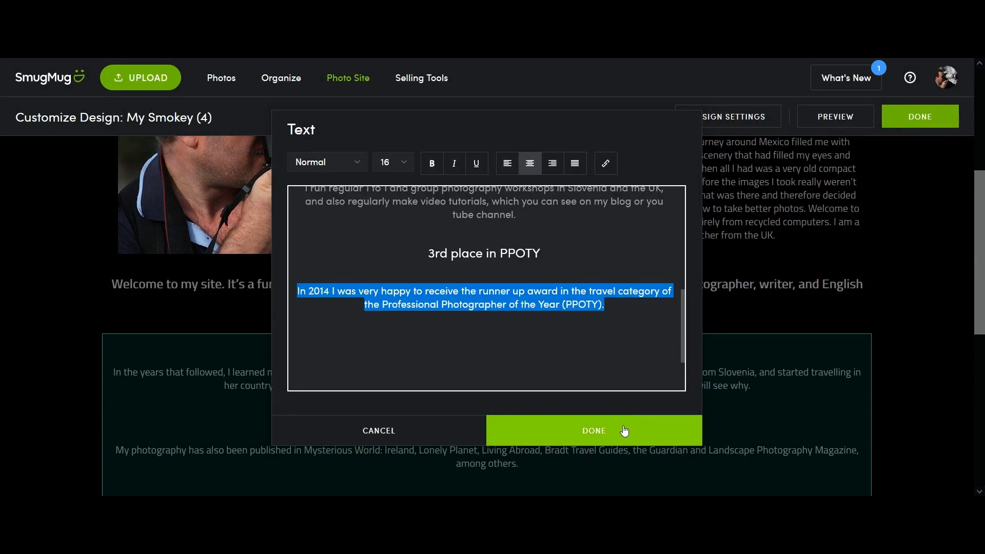
- Apply the text block edits and check the biography sections on the page layout
click(612, 431)
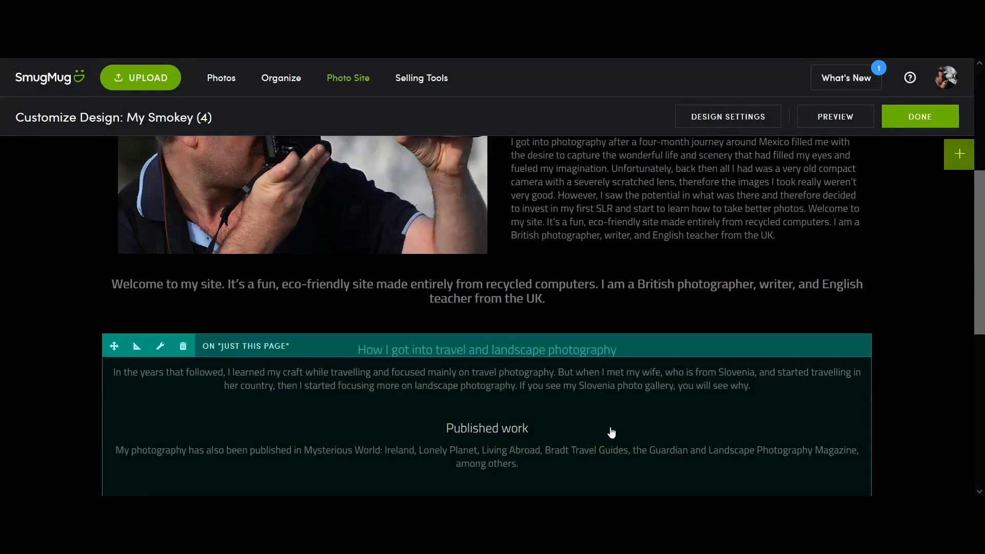
scroll(612, 432, down, 5)
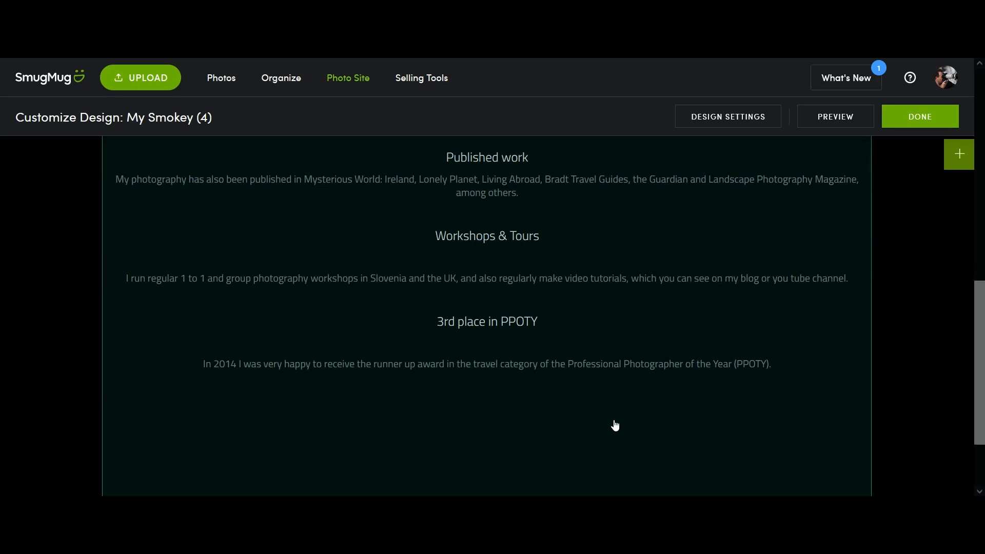
scroll(614, 425, up, 6)
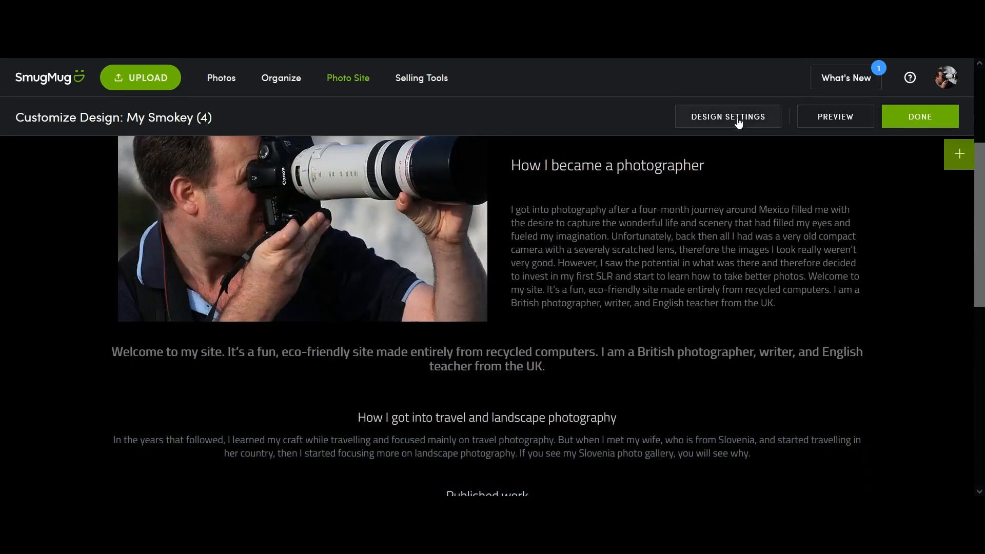
- Preview the full About page from the profile photo to the PPOTY section, and return to the design editor
click(823, 122)
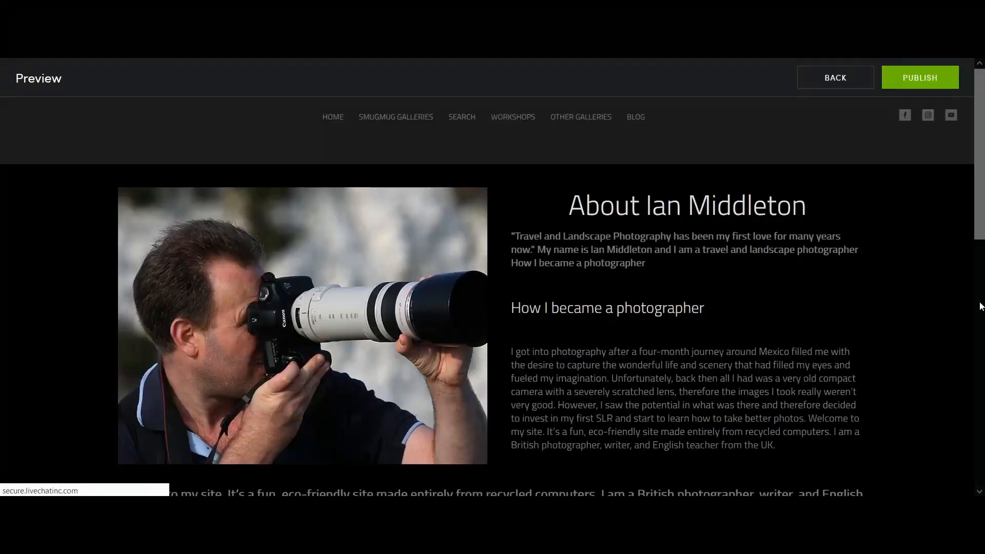
scroll(934, 288, down, 4)
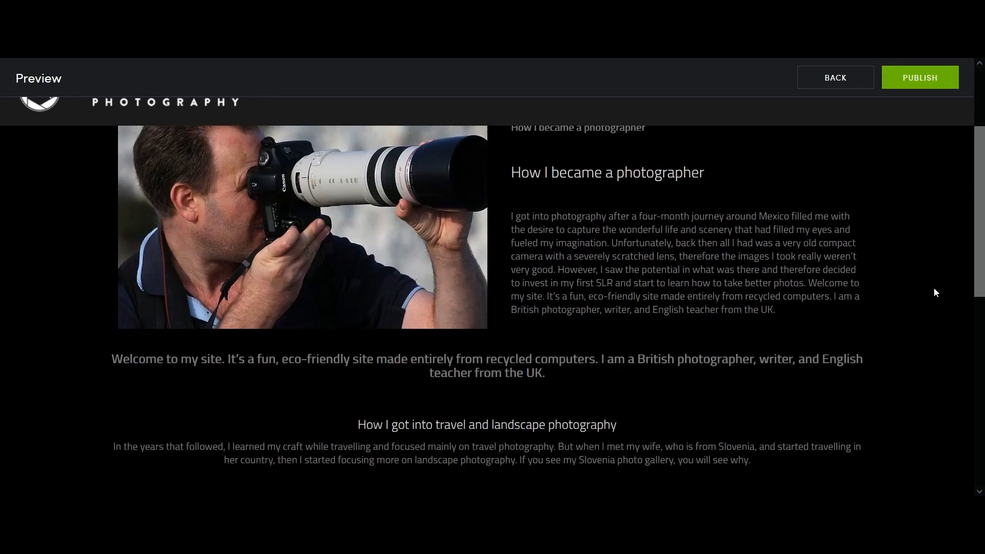
scroll(934, 288, down, 6)
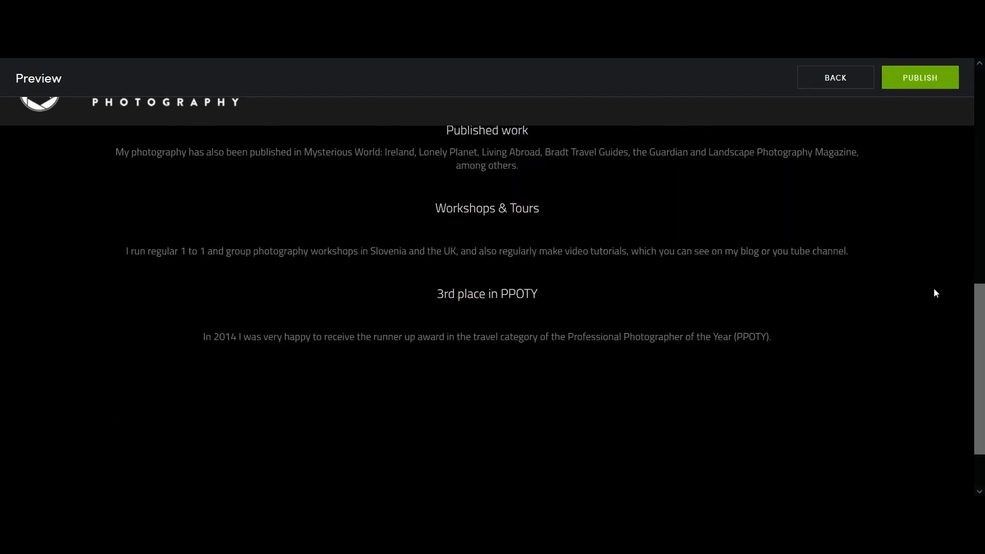
scroll(933, 291, up, 6)
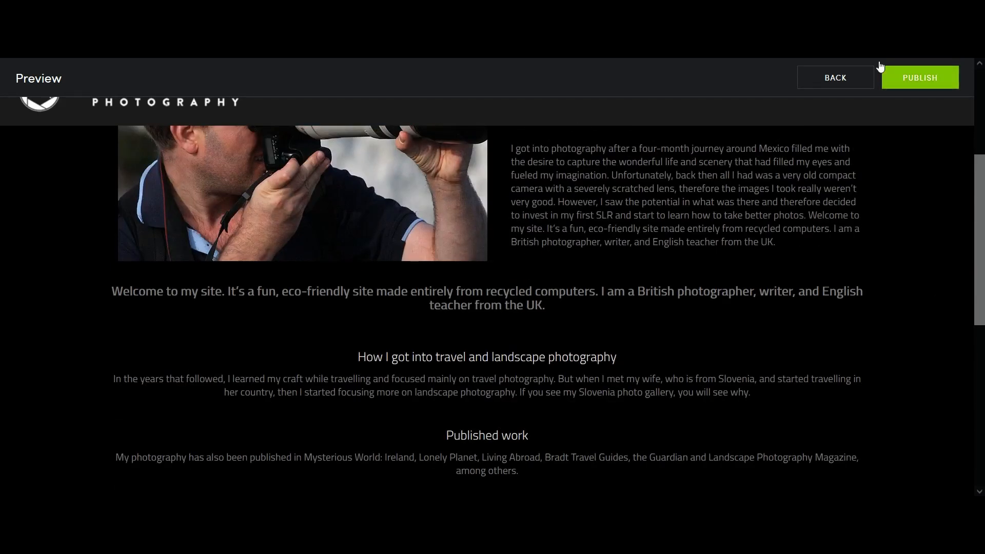
click(836, 80)
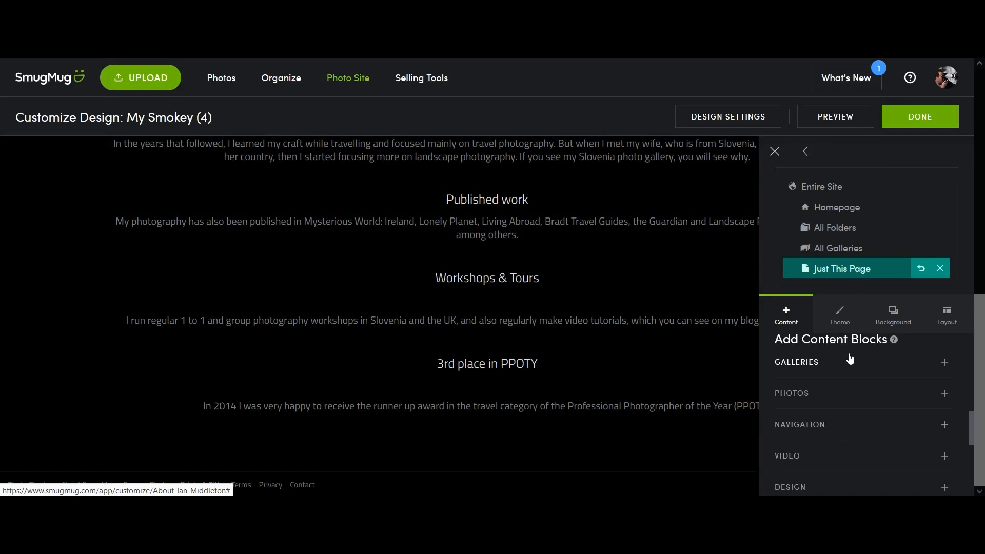
click(863, 395)
scroll(845, 427, down, 2)
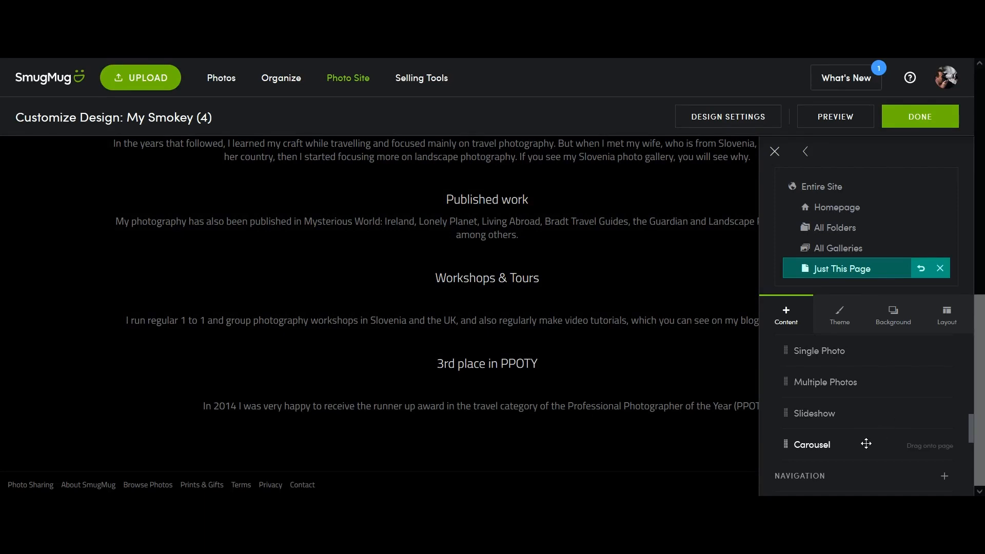
drag(820, 350, 487, 308)
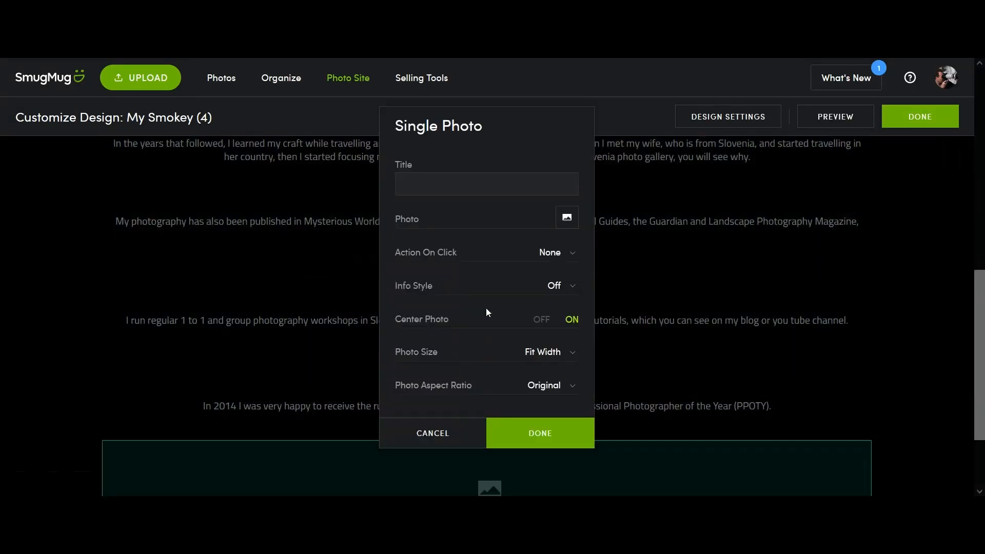
click(567, 220)
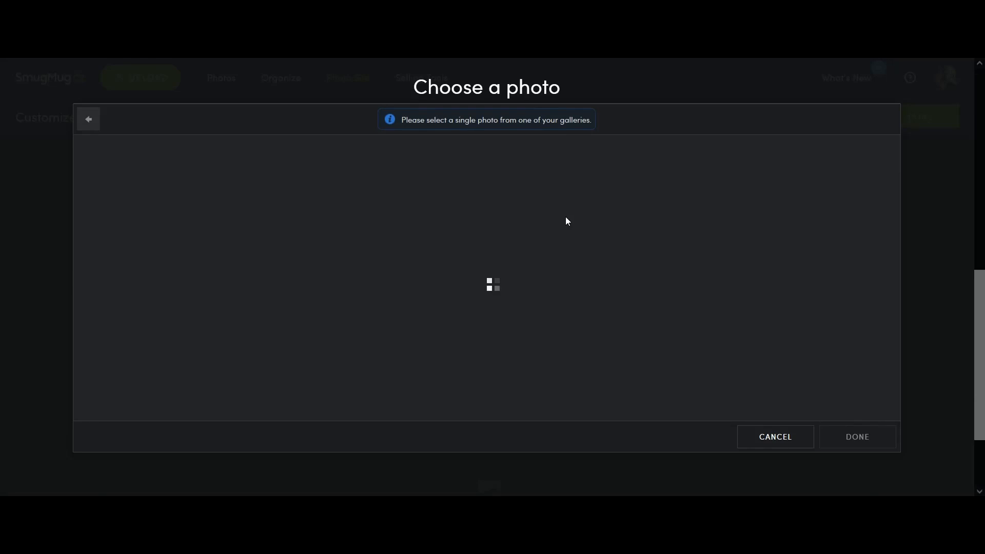
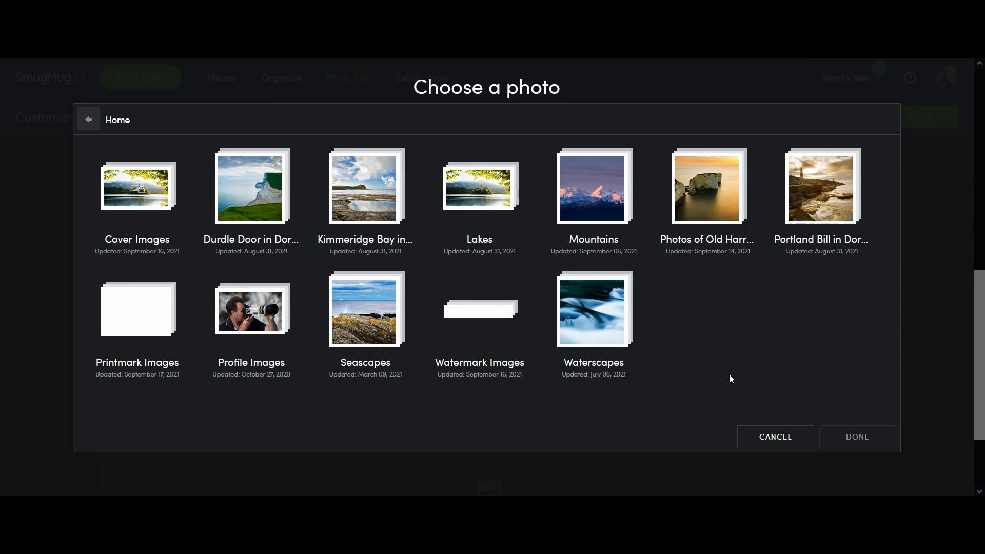
click(767, 438)
click(446, 434)
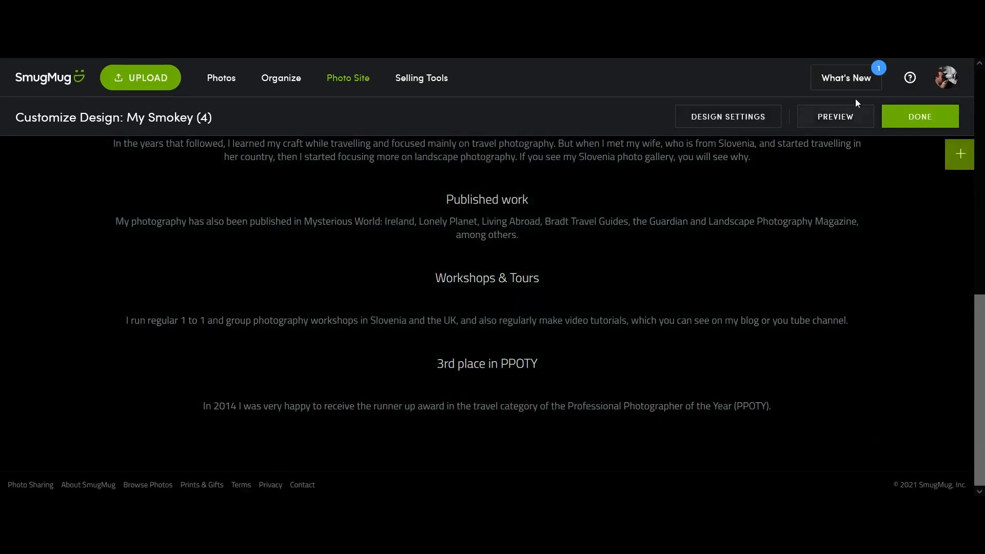
- Save the page design for later without publishing, and open the Organize view of the site's galleries
click(914, 117)
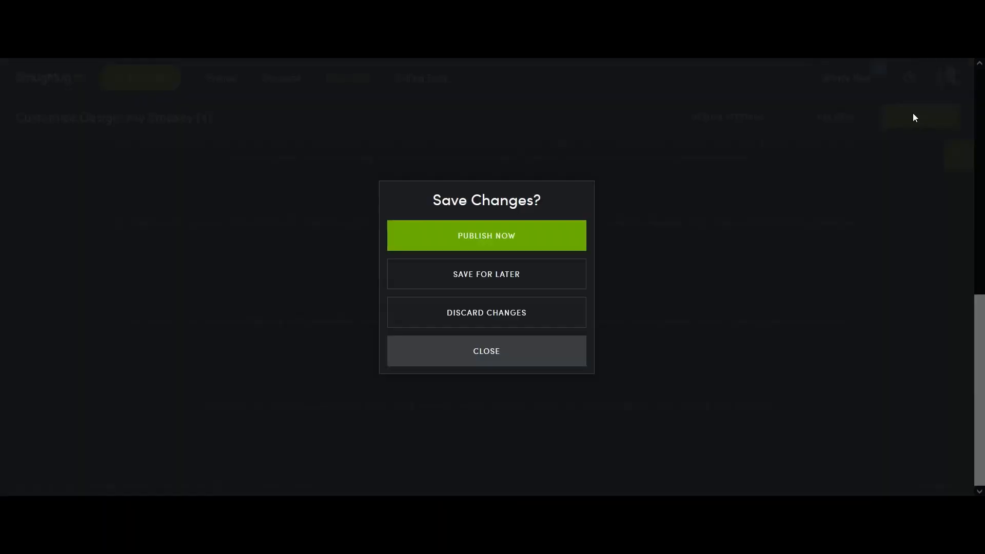
click(479, 280)
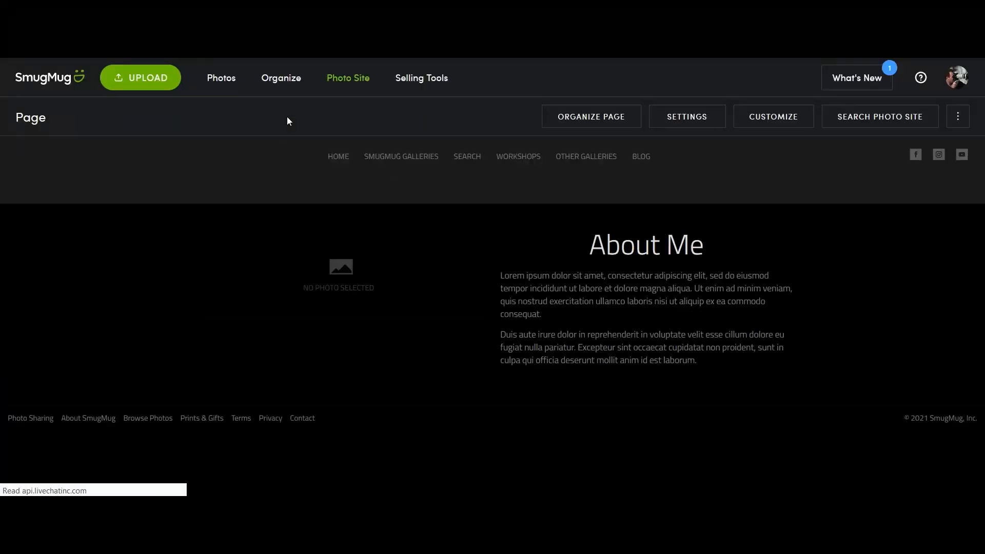
click(280, 79)
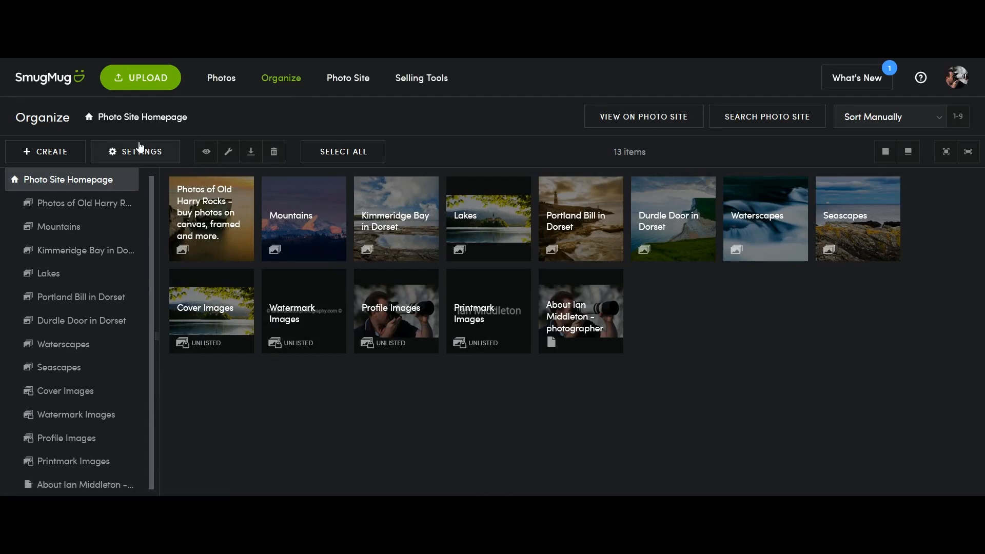
click(38, 153)
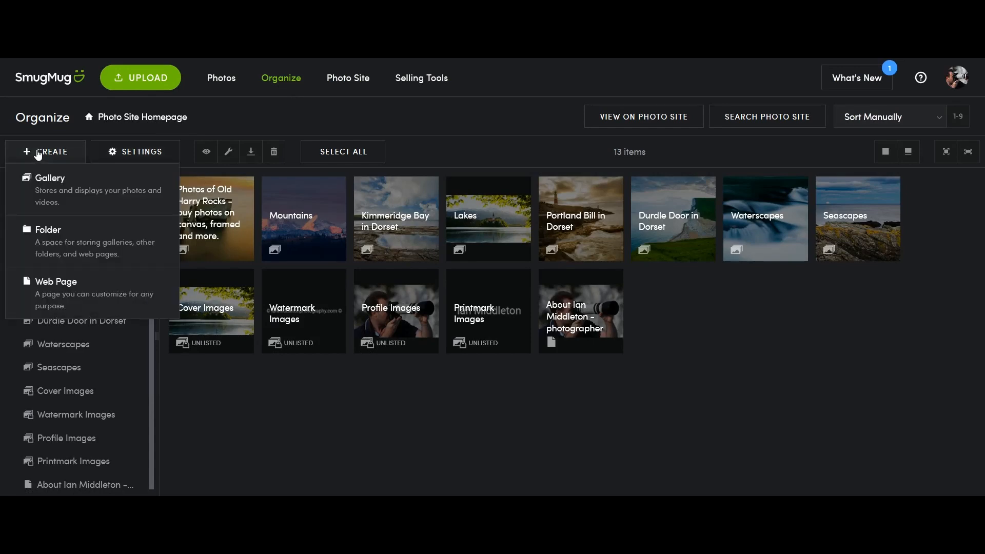
click(103, 251)
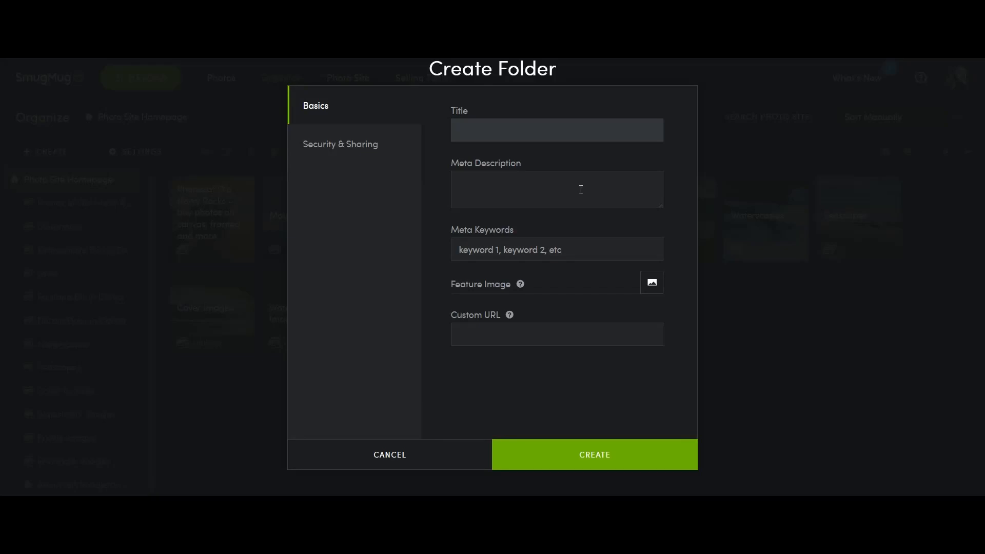
click(347, 146)
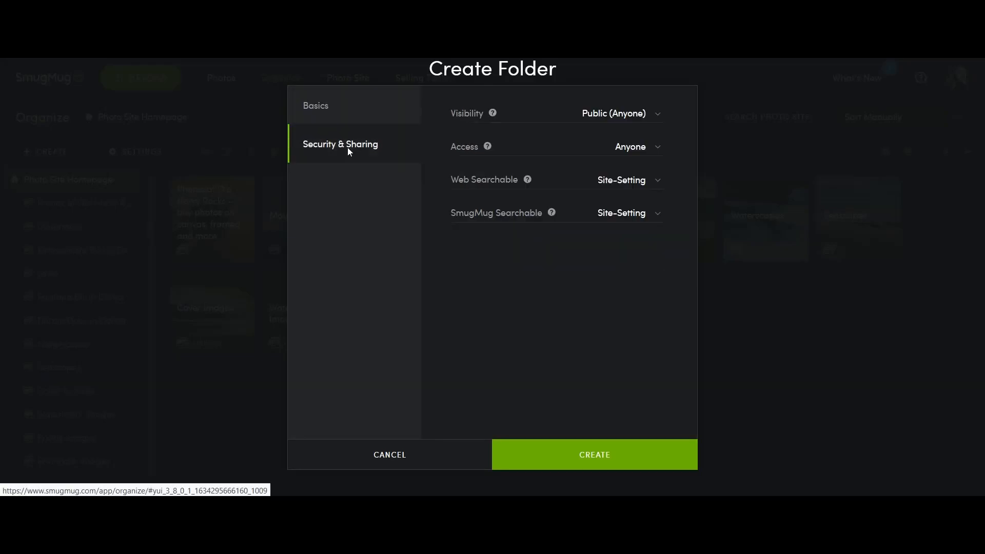
click(636, 119)
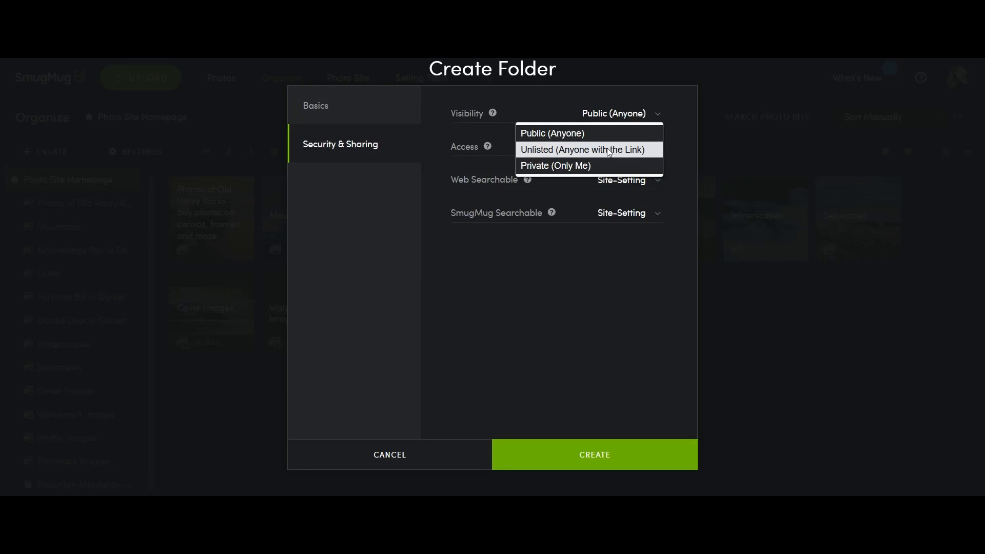
click(414, 463)
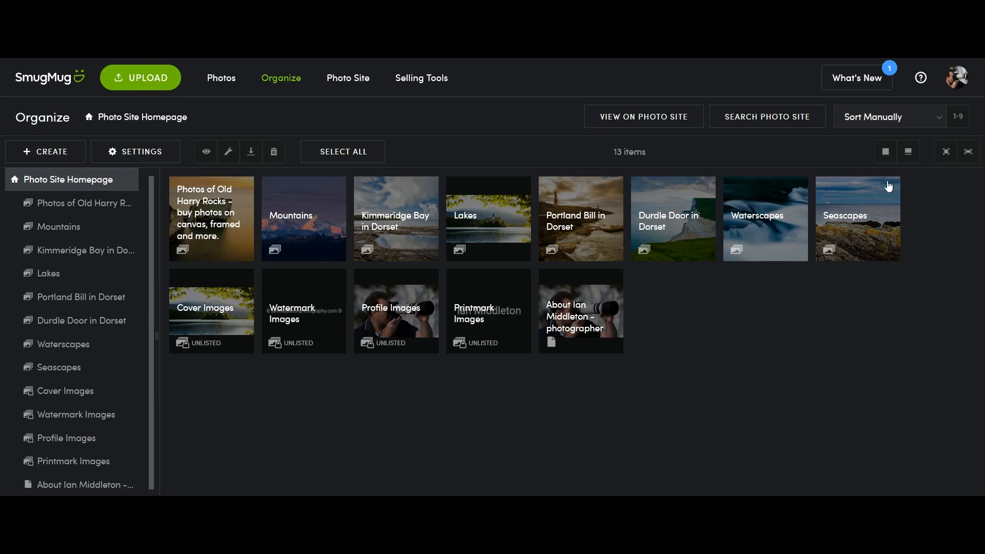
- Upload the misty lake island photo from the computer's Tutorials folder to the Cover Images gallery
click(215, 308)
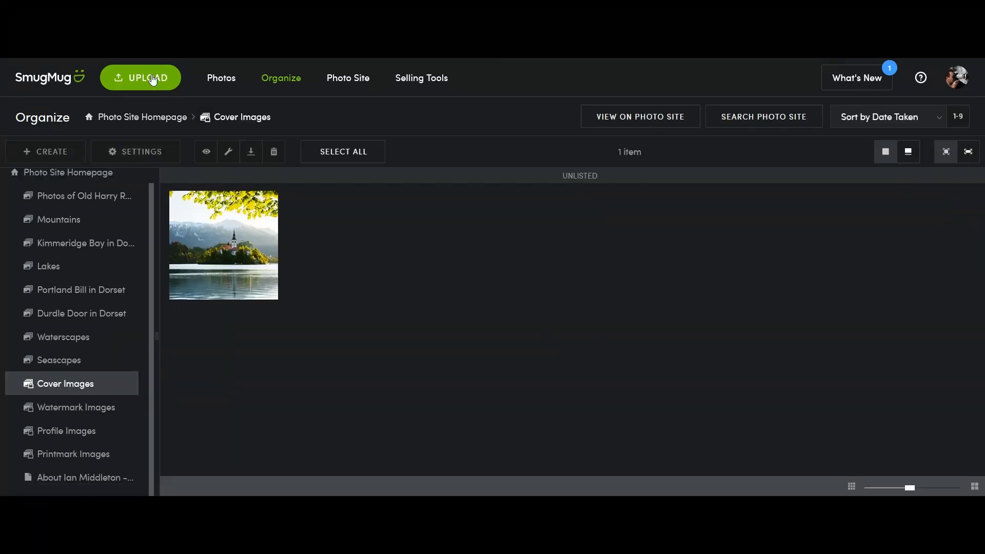
click(127, 80)
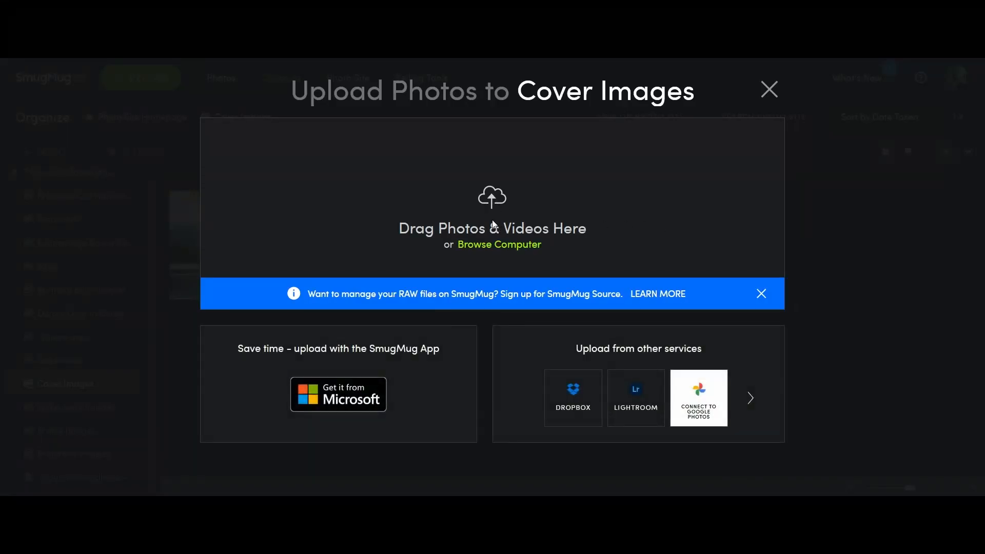
click(497, 245)
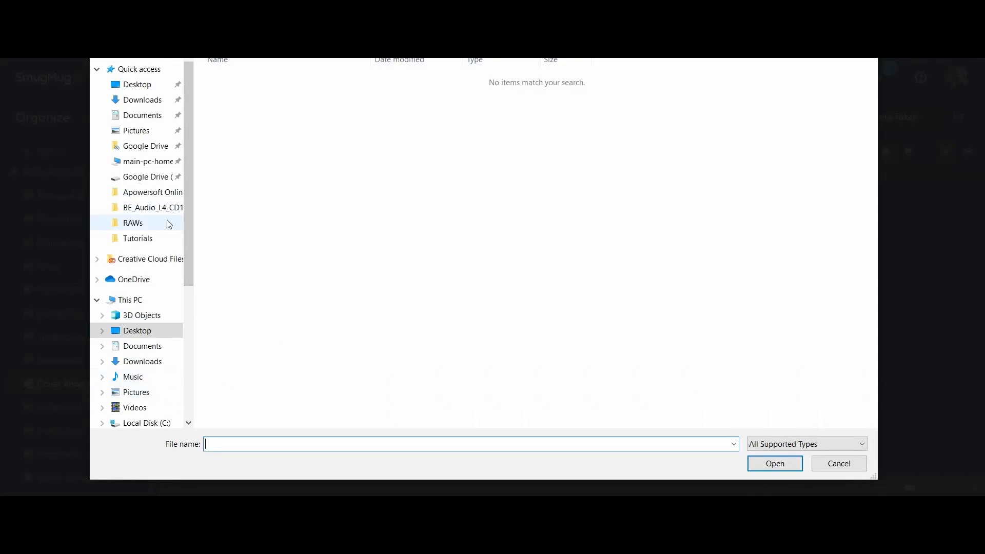
click(144, 238)
double_click(238, 98)
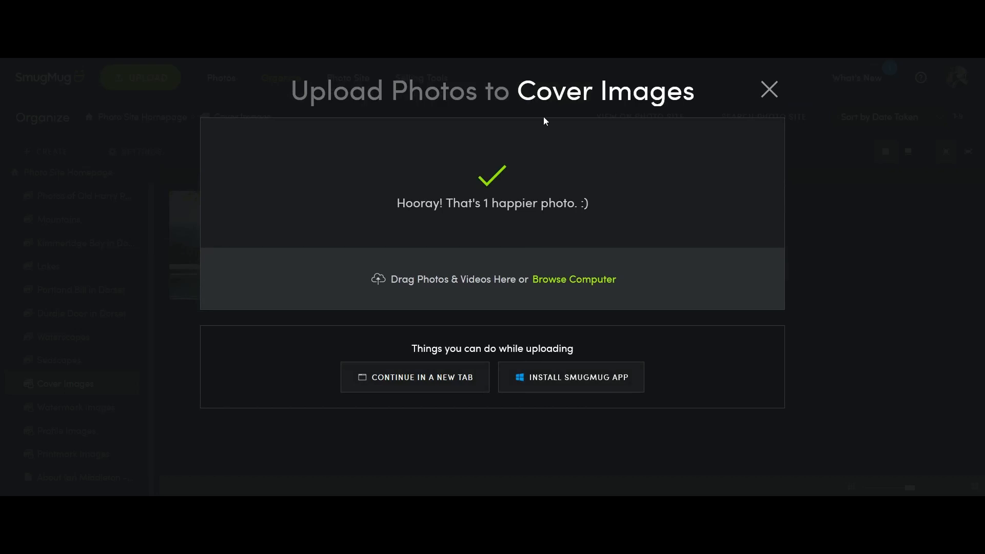
click(768, 89)
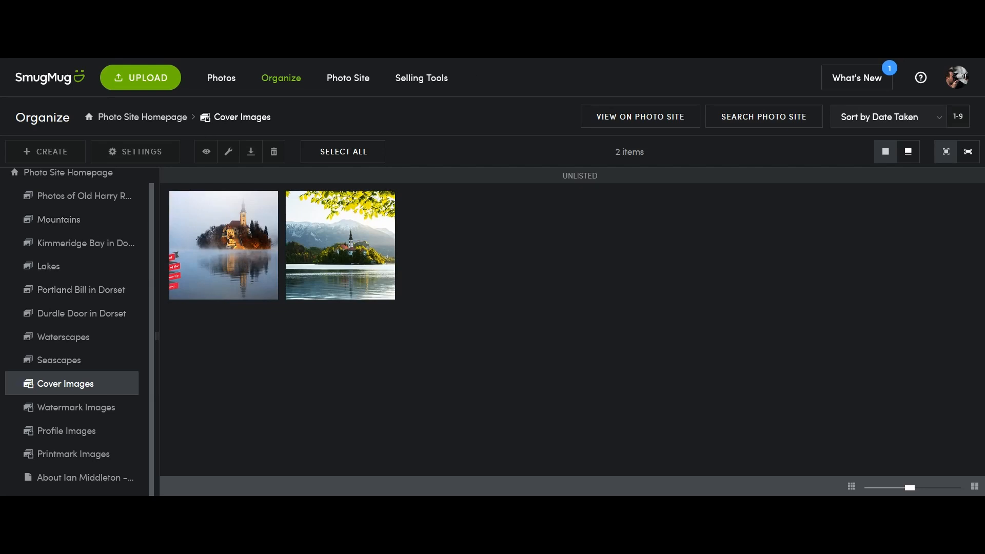
- Reopen the About page for customizing and add a Single Photo block below the "3rd place in PPOTY" paragraph
click(71, 480)
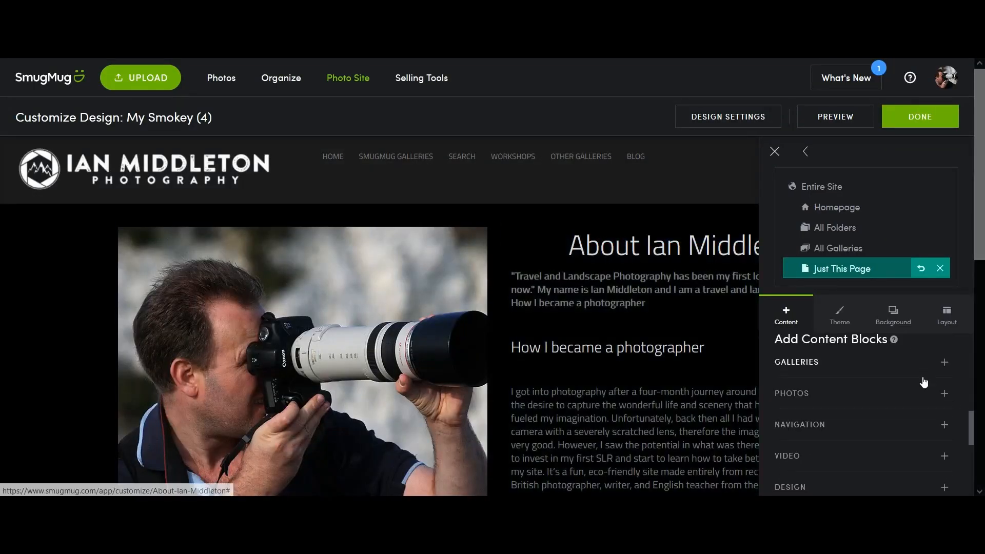
click(901, 394)
scroll(717, 407, down, 10)
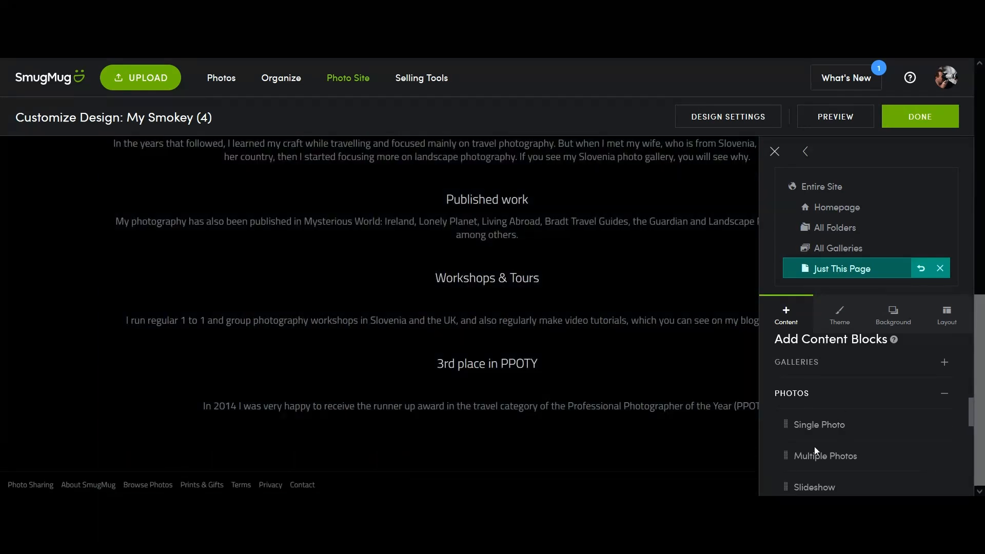
drag(856, 428, 478, 350)
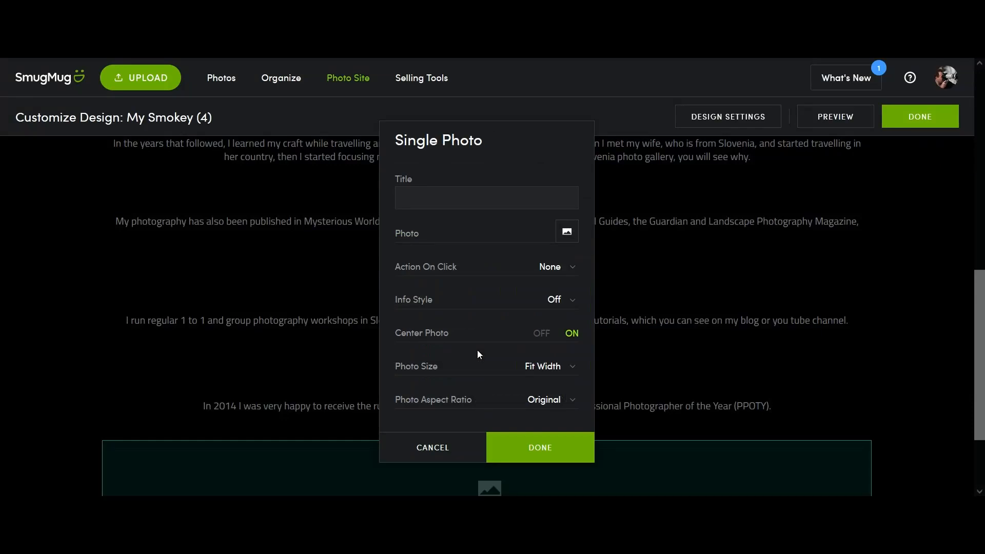
- Choose the misty lake island photo from the Cover Images gallery for the Single Photo block
click(567, 231)
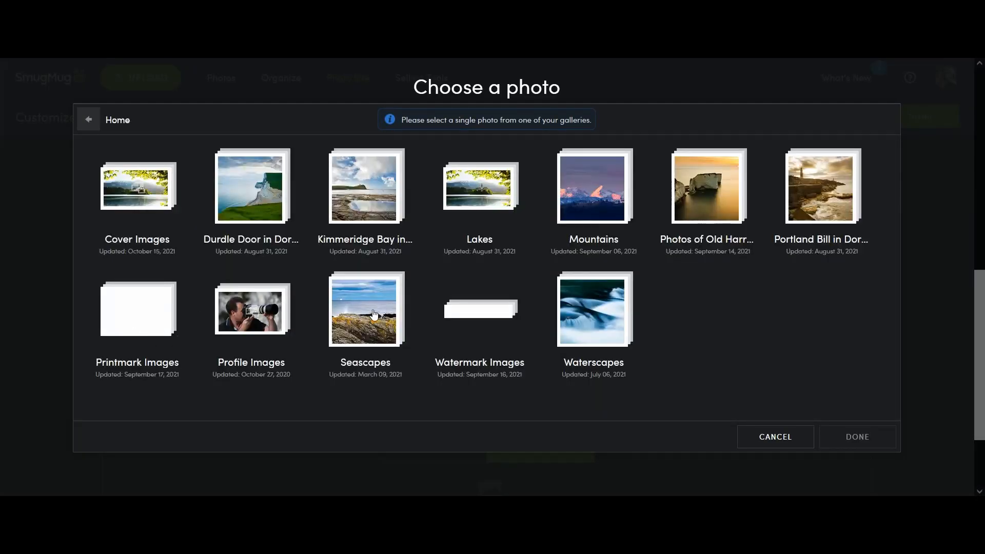
click(170, 202)
click(133, 171)
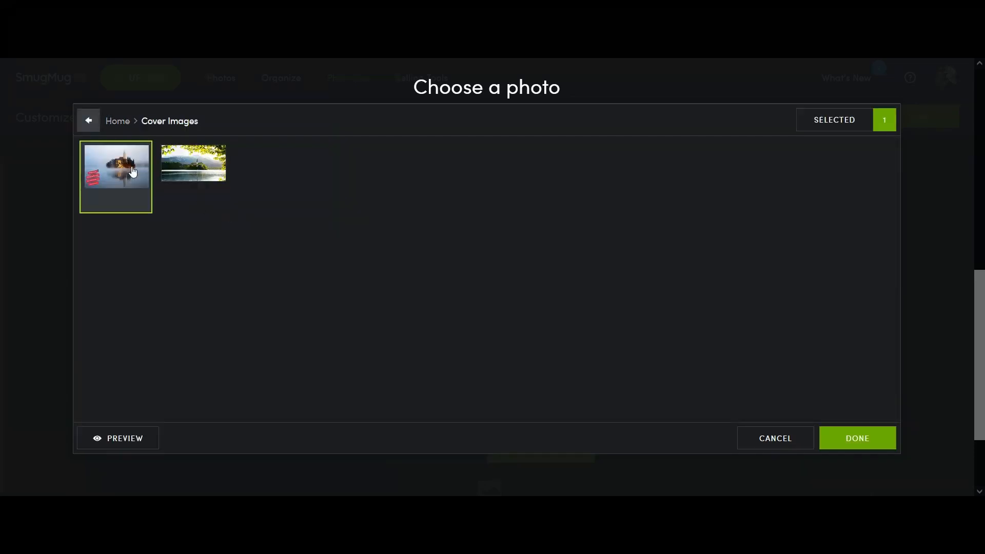
click(847, 438)
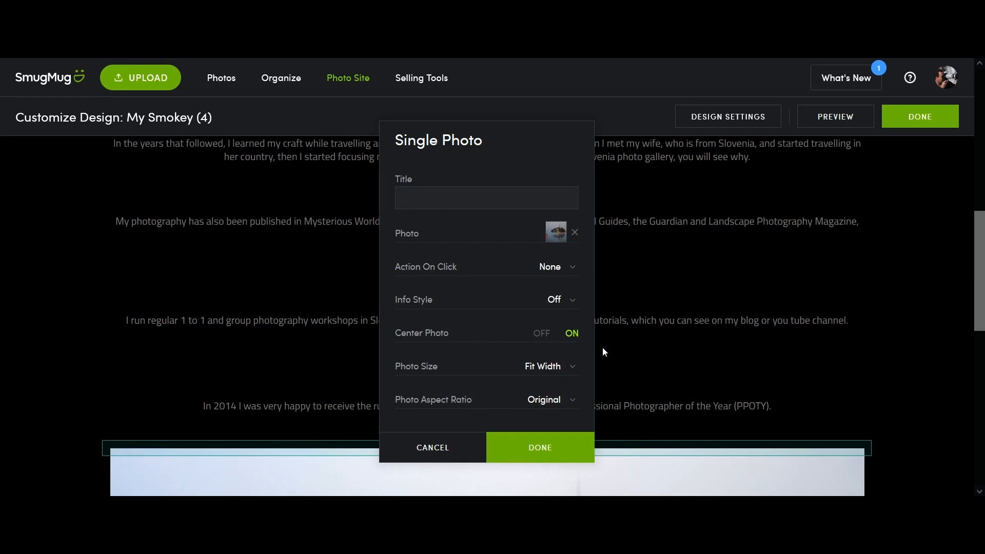
- Set the single photo's size to Large, keep its aspect ratio at Original, and apply the block settings
scroll(579, 377, down, 4)
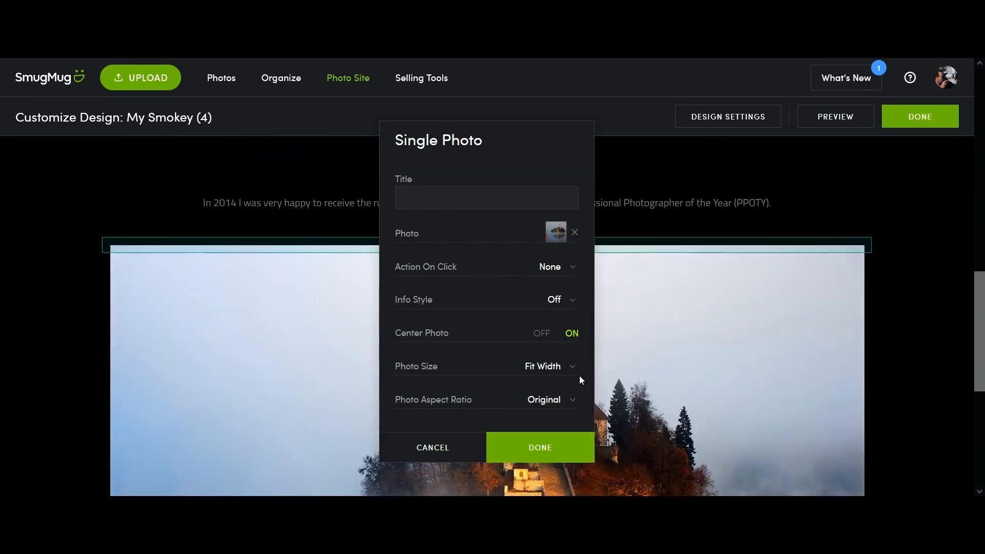
scroll(580, 378, down, 2)
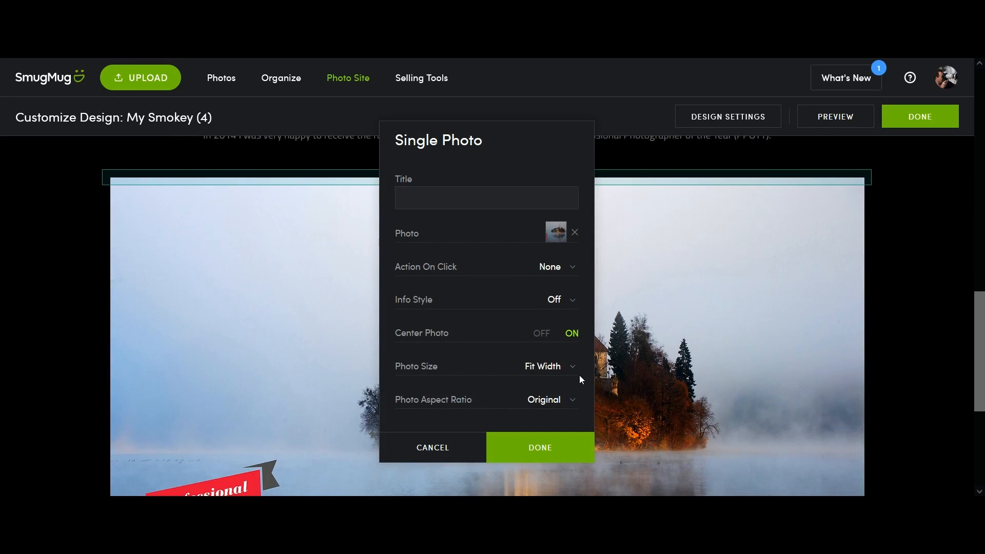
click(559, 367)
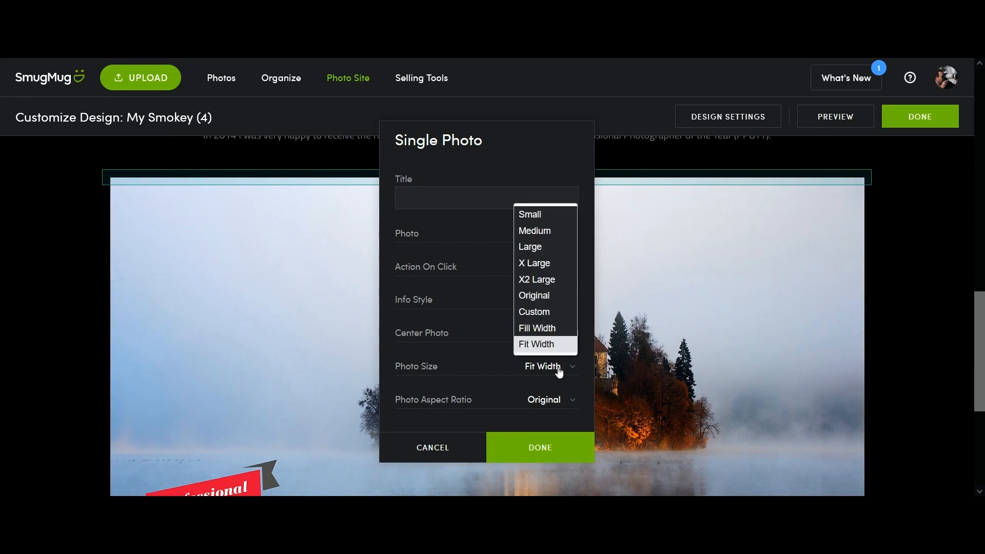
click(543, 251)
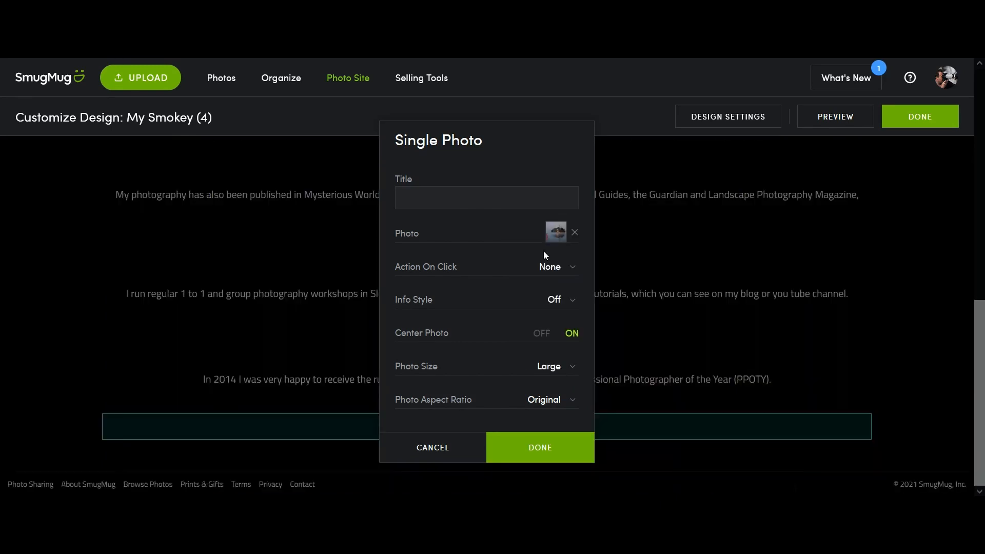
scroll(771, 295, down, 5)
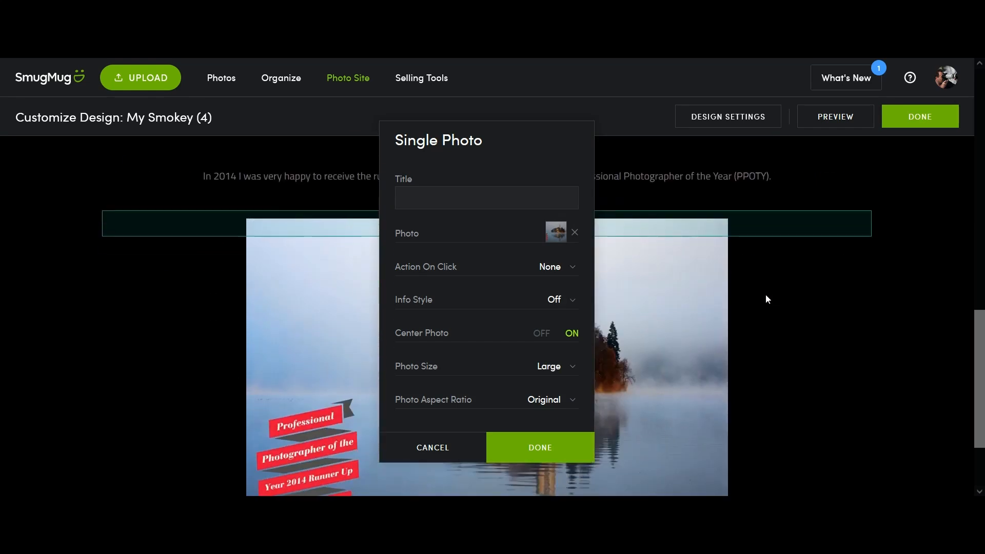
scroll(766, 299, down, 2)
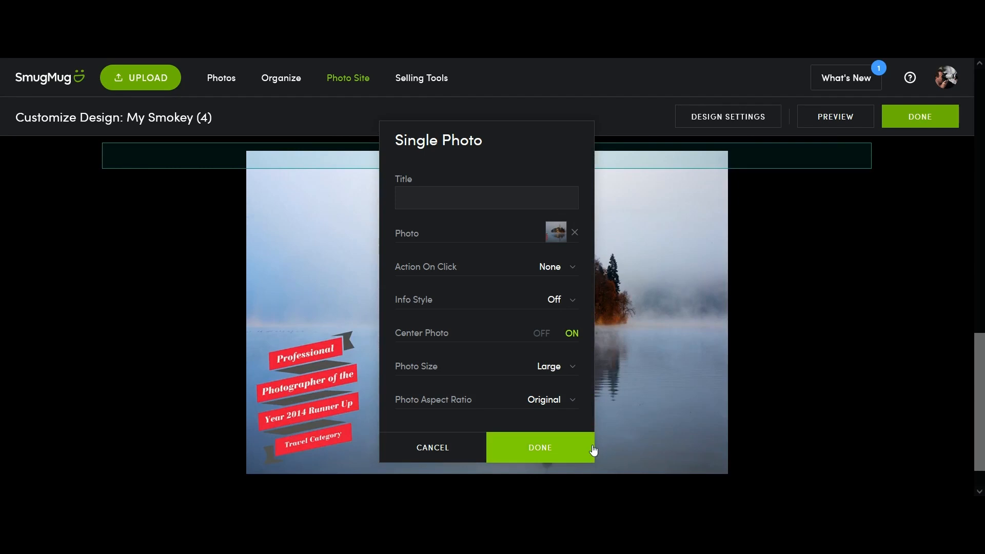
click(570, 404)
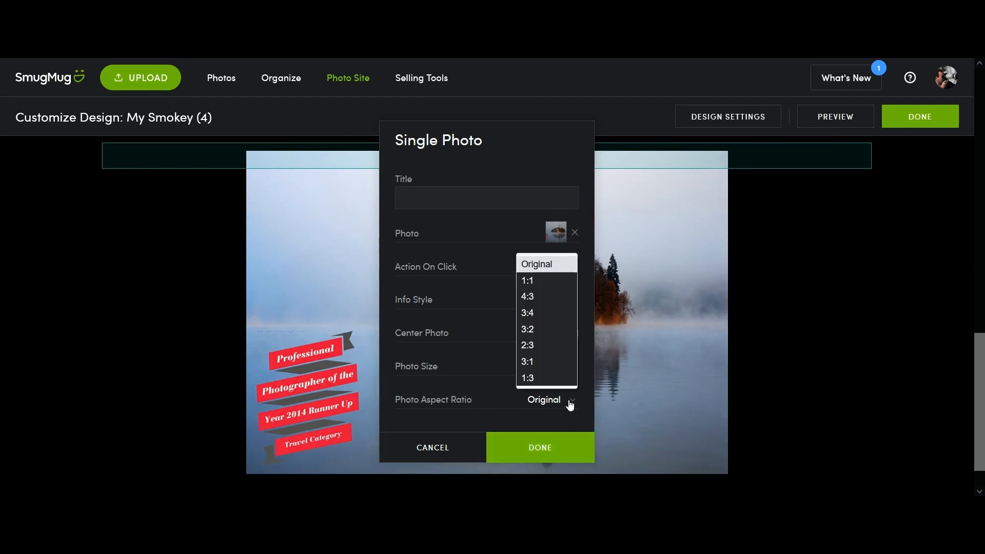
click(570, 404)
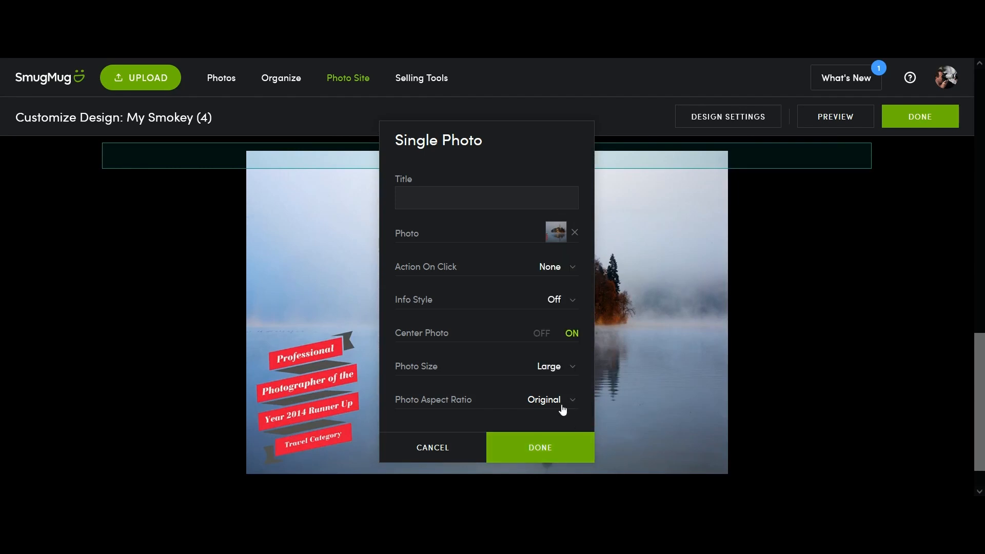
click(528, 450)
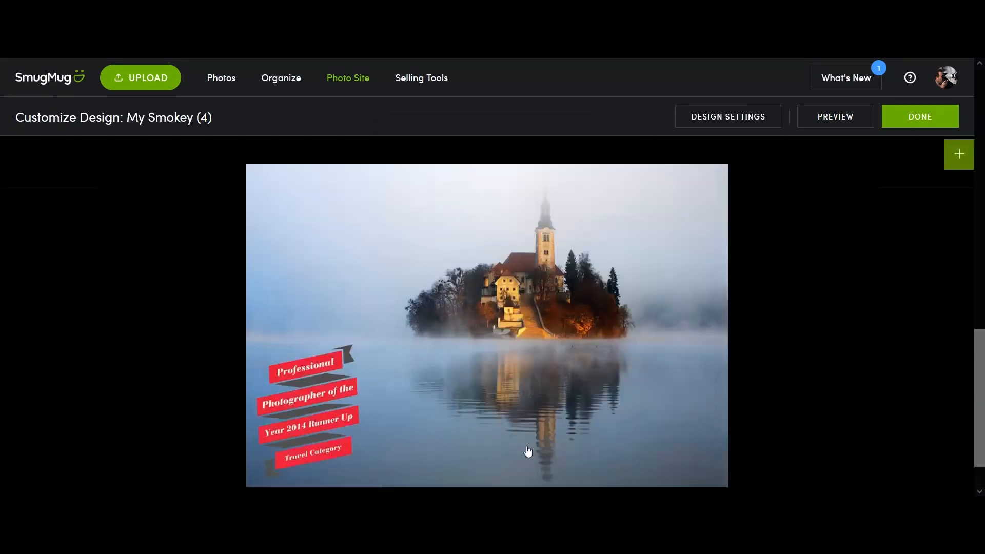
- Check the photo's placement under the "3rd place in PPOTY" paragraph and add a Text block below the photo
scroll(898, 318, down, 2)
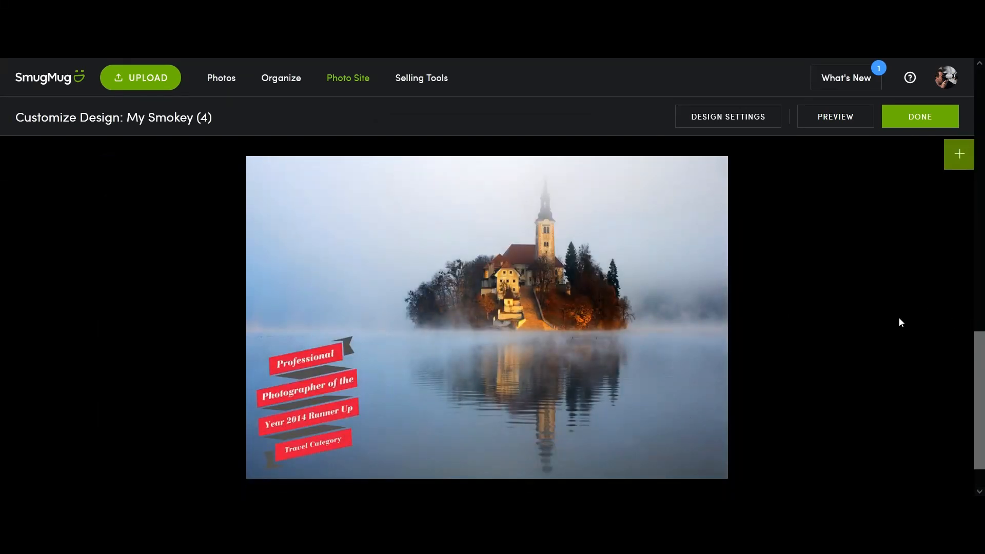
scroll(890, 317, up, 4)
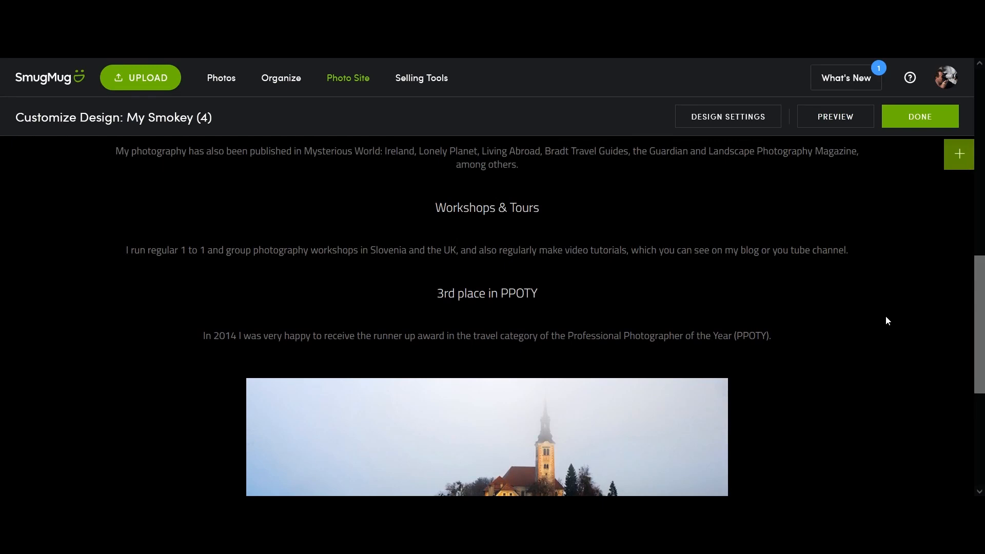
scroll(885, 317, down, 5)
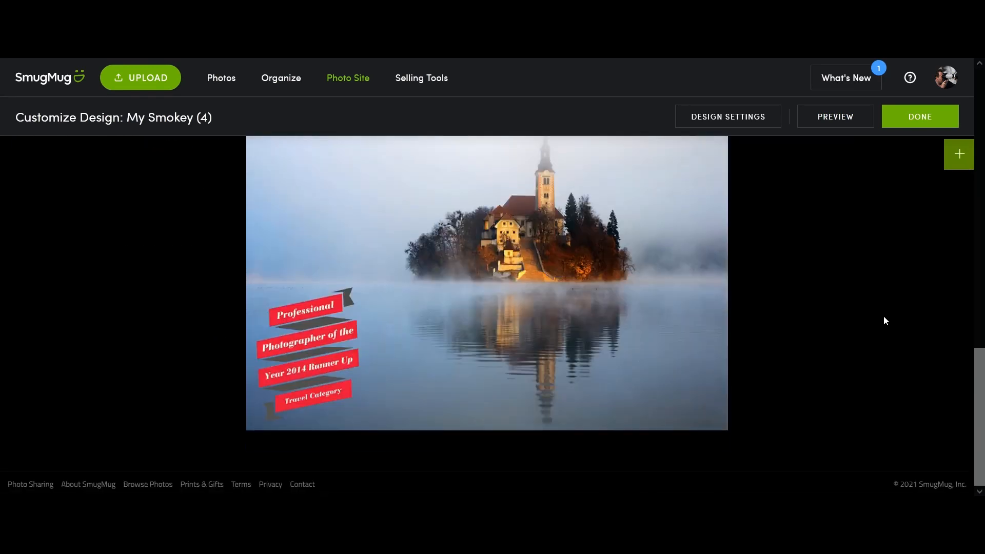
click(959, 154)
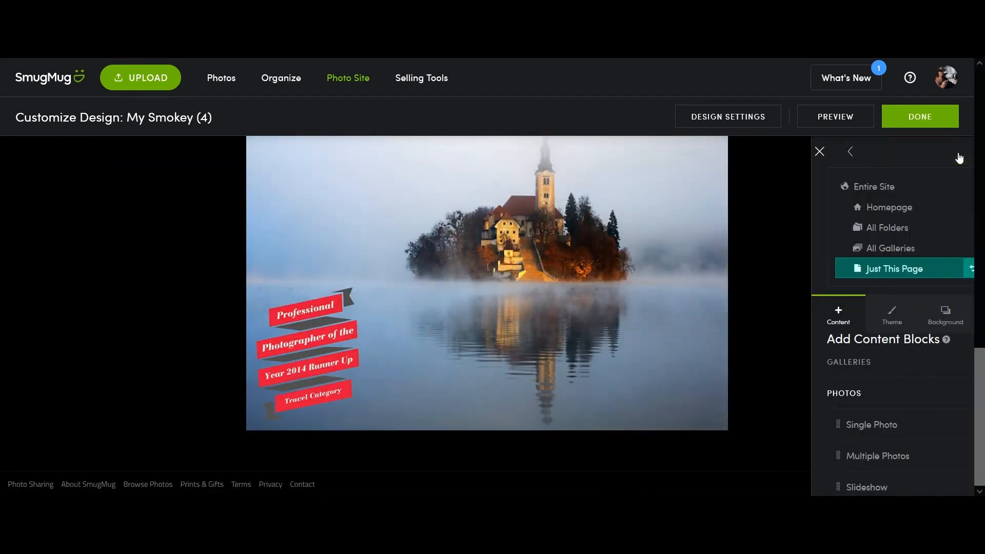
scroll(880, 354, down, 3)
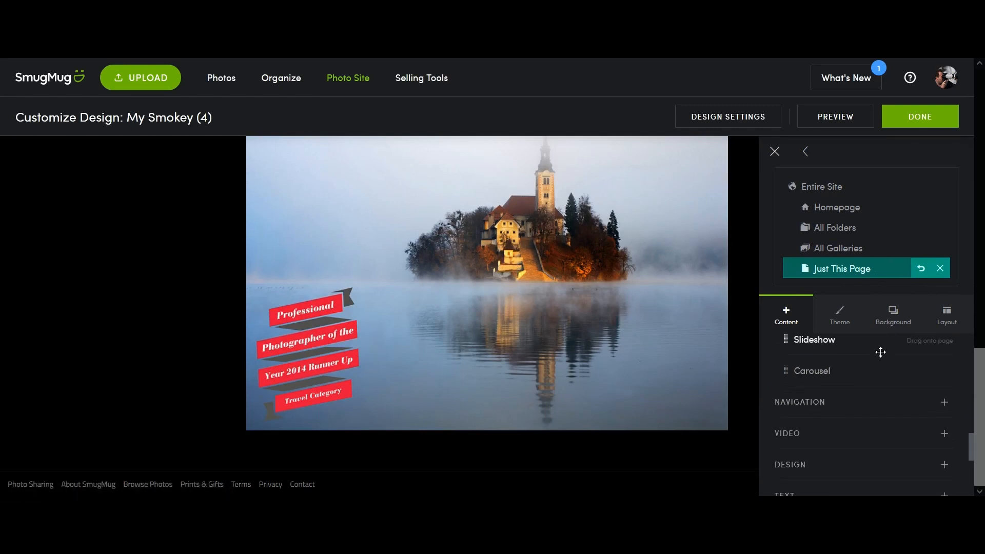
scroll(881, 351, down, 3)
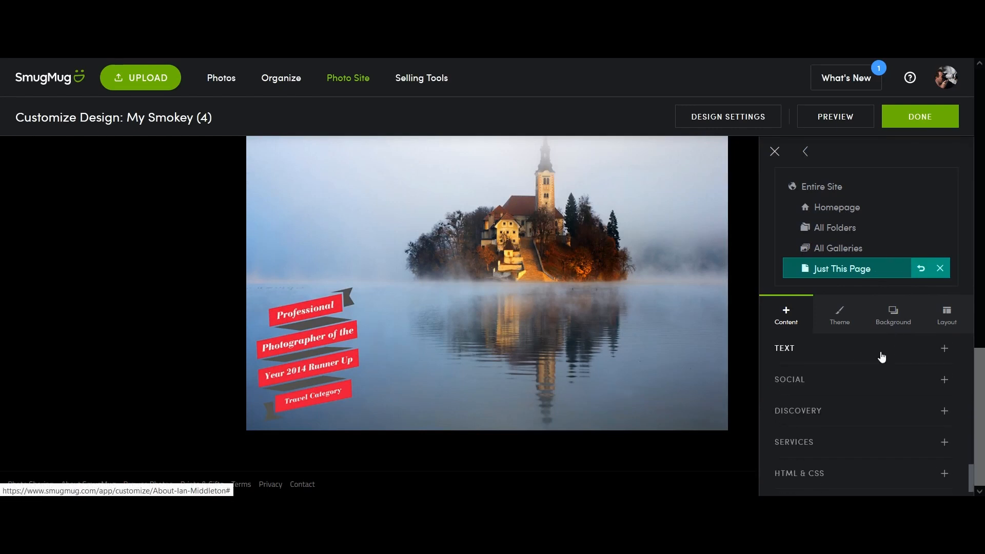
click(881, 353)
drag(845, 382, 485, 322)
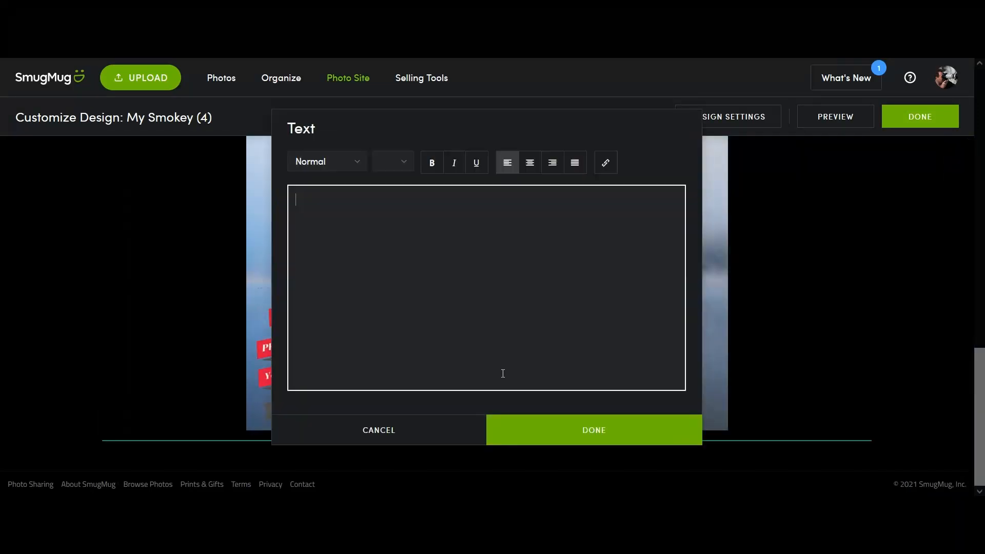
- Copy the Equipment, CONTACT ME and copyright text from the Word document and paste it into the new text block
key(alt+Tab)
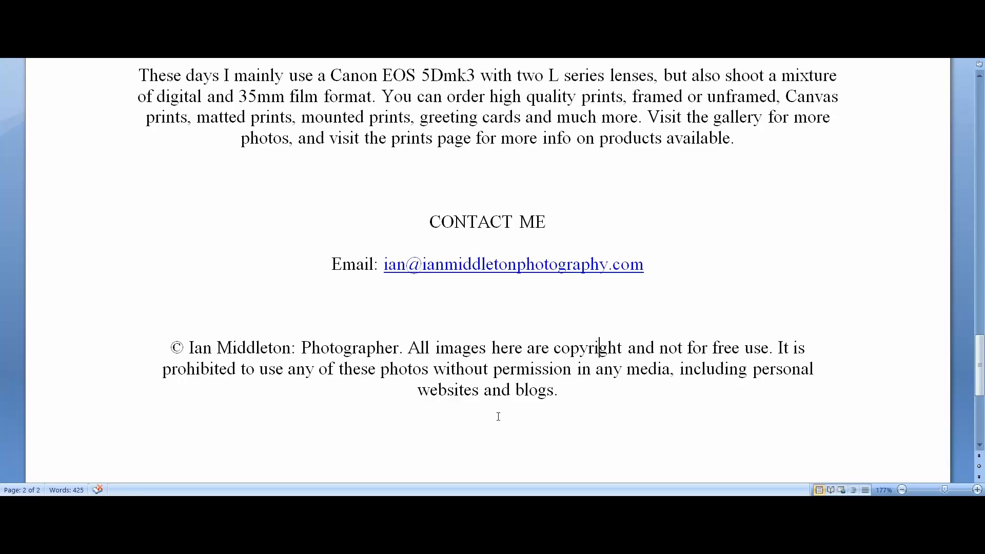
scroll(505, 390, up, 4)
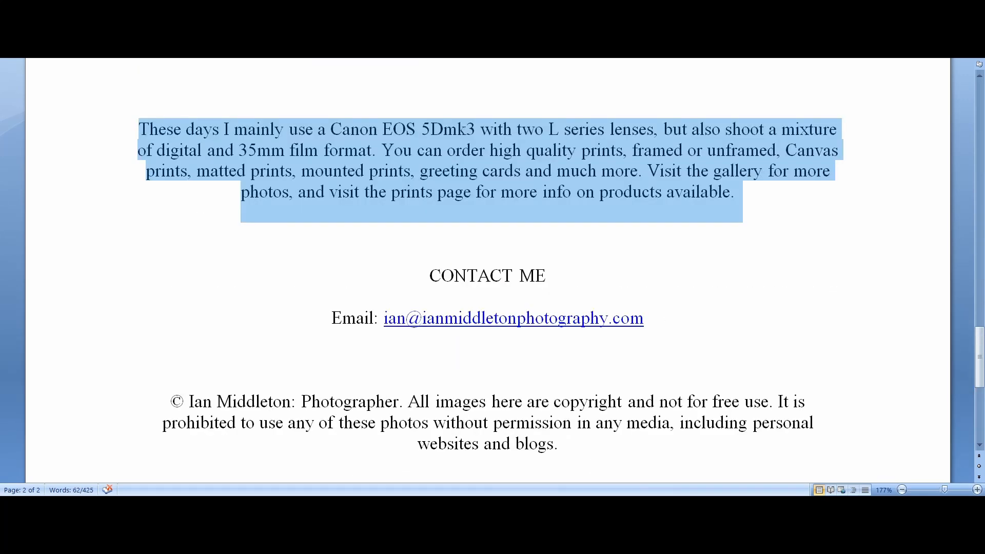
drag(583, 447, 378, 281)
key(ctrl+c)
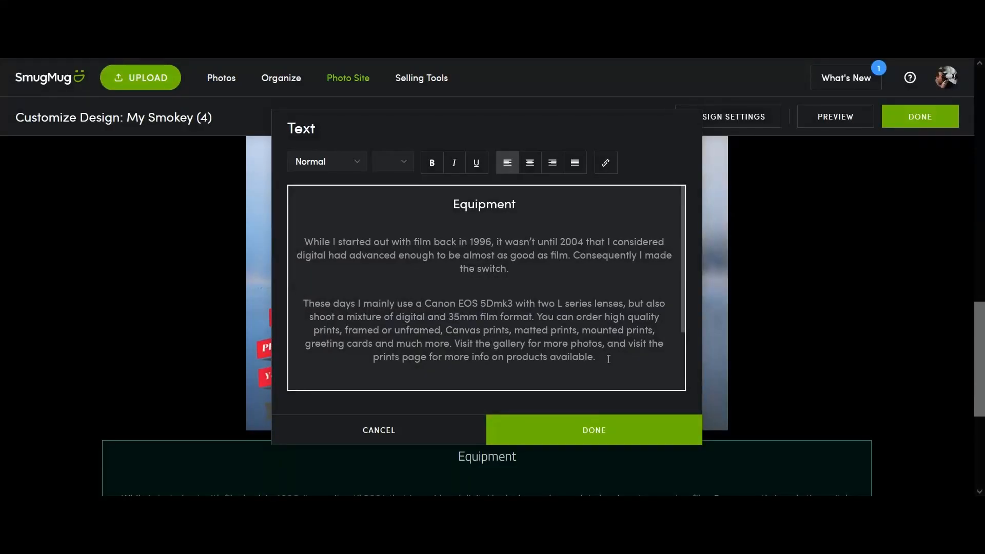
click(623, 360)
key(Return)
key(ctrl+v)
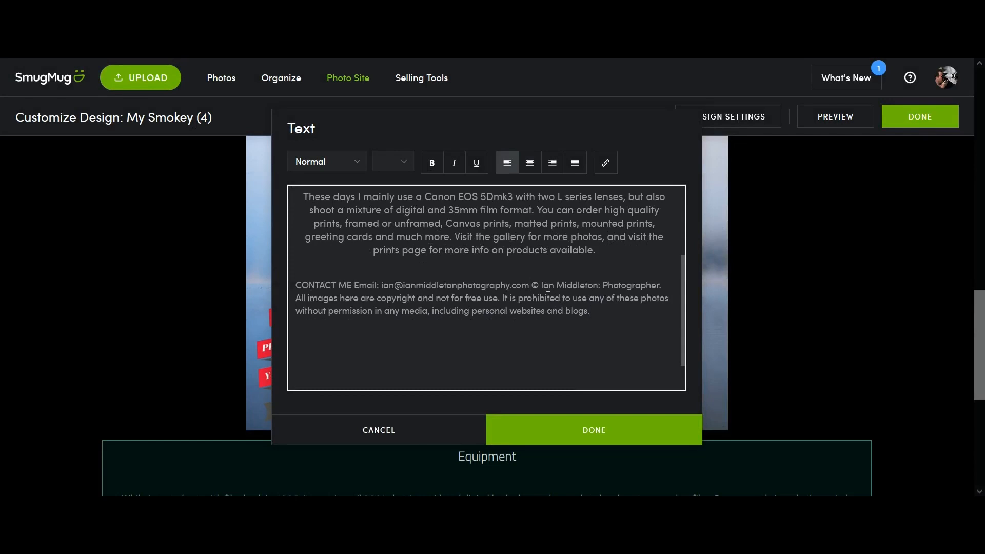
- Move the copyright notice into its own paragraph and centre both the contact line and the notice
key(Return)
key(Return)
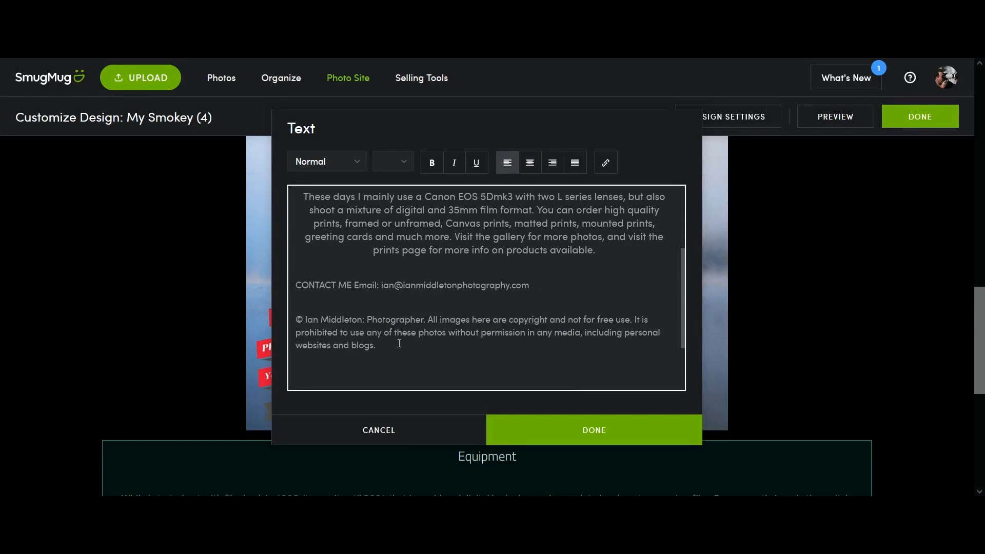
drag(377, 346, 296, 285)
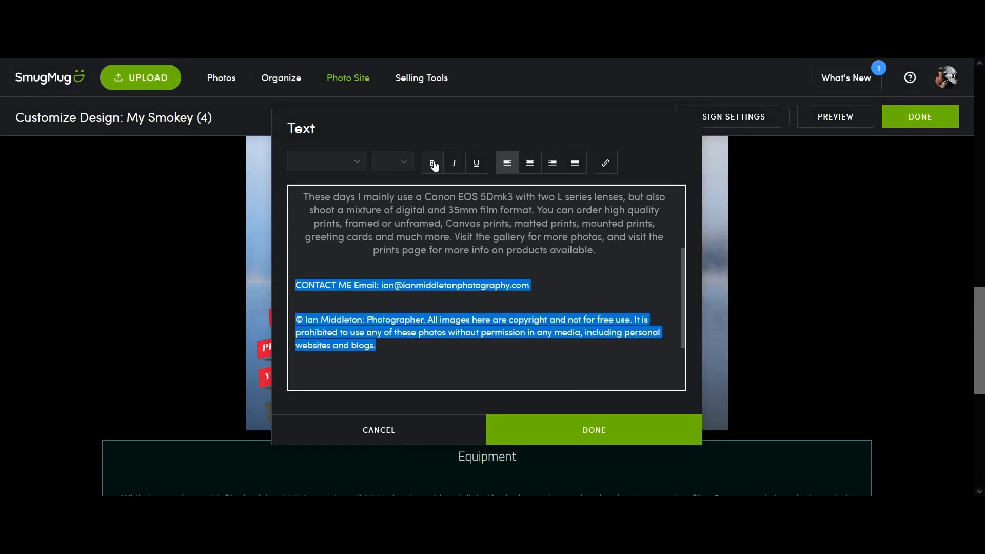
click(530, 163)
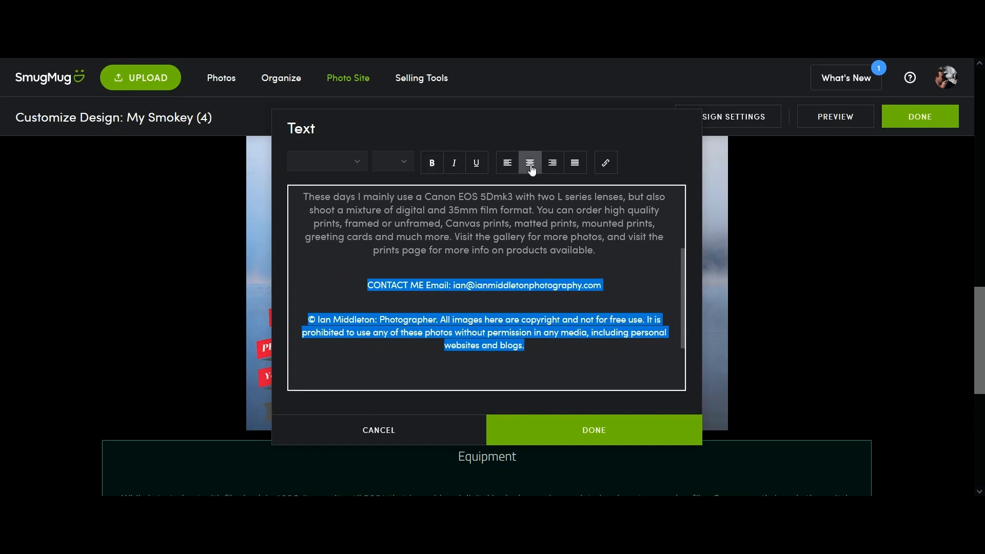
- Put the e-mail on its own line below CONTACT ME and format CONTACT ME as a heading
click(466, 286)
key(Return)
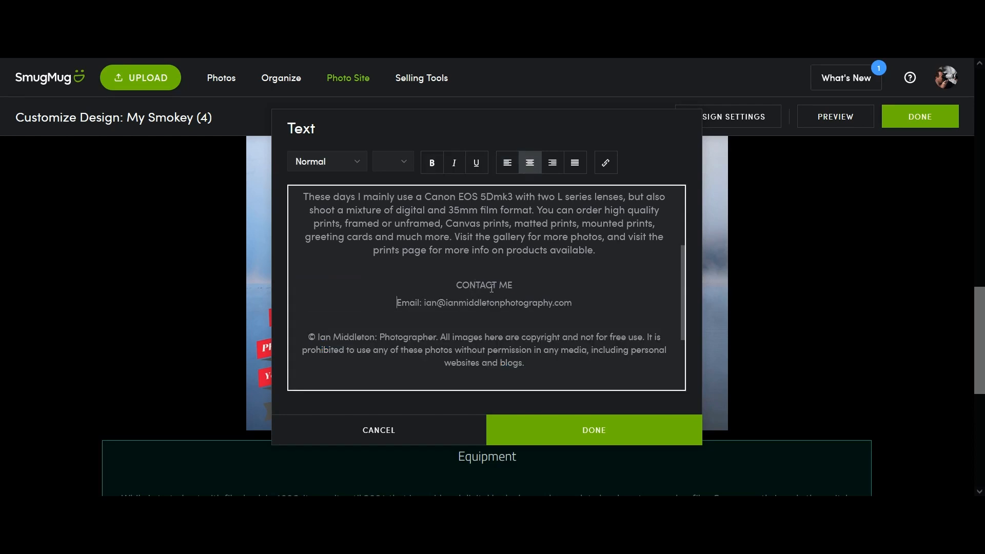
drag(515, 286, 403, 282)
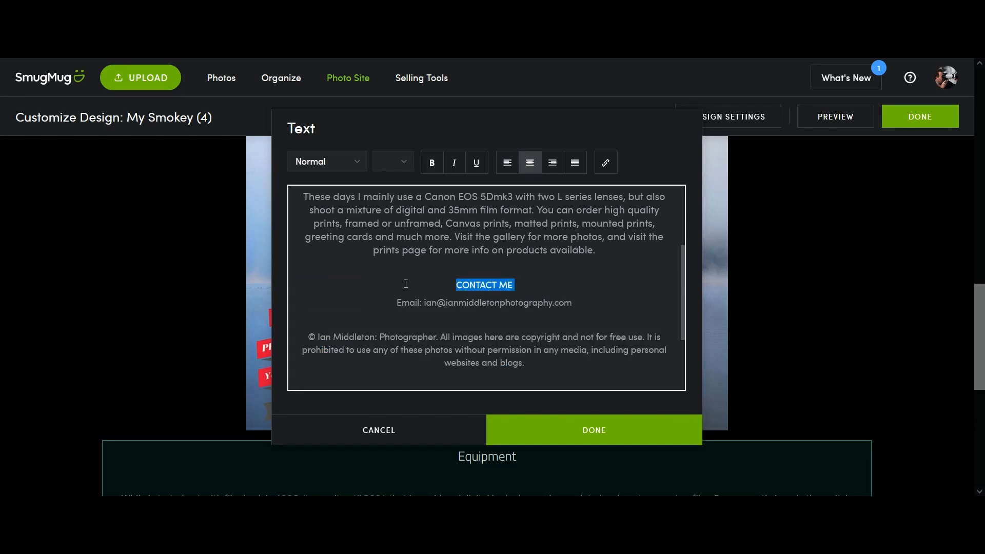
click(355, 162)
click(357, 292)
click(543, 275)
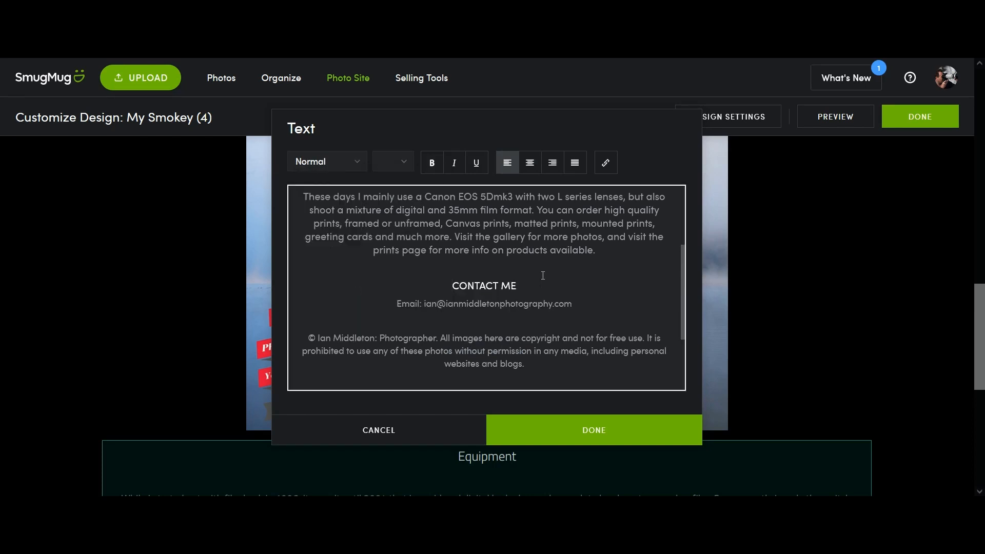
- Link the e-mail address under CONTACT ME to a mailto: URL containing that same address
click(553, 303)
drag(573, 302, 424, 305)
key(ctrl+c)
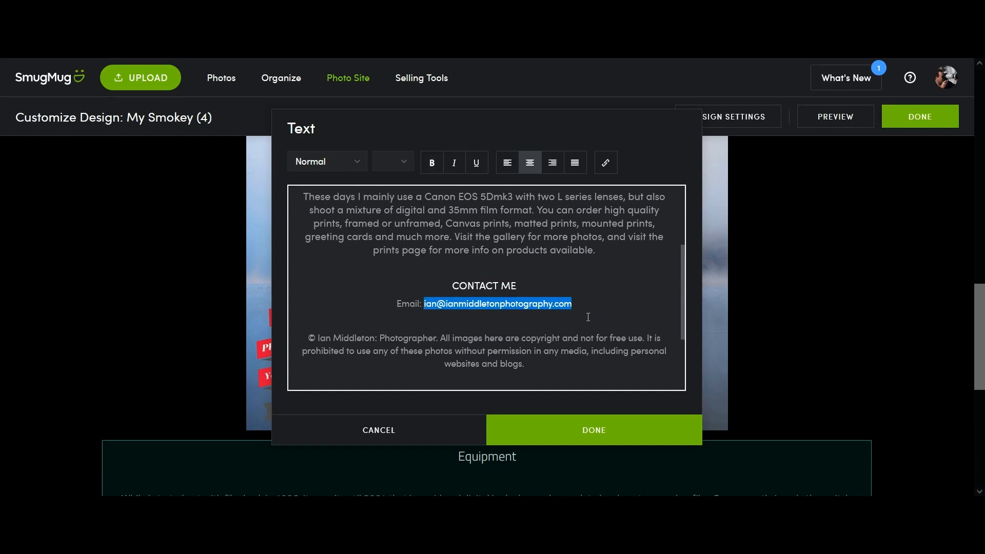
click(608, 165)
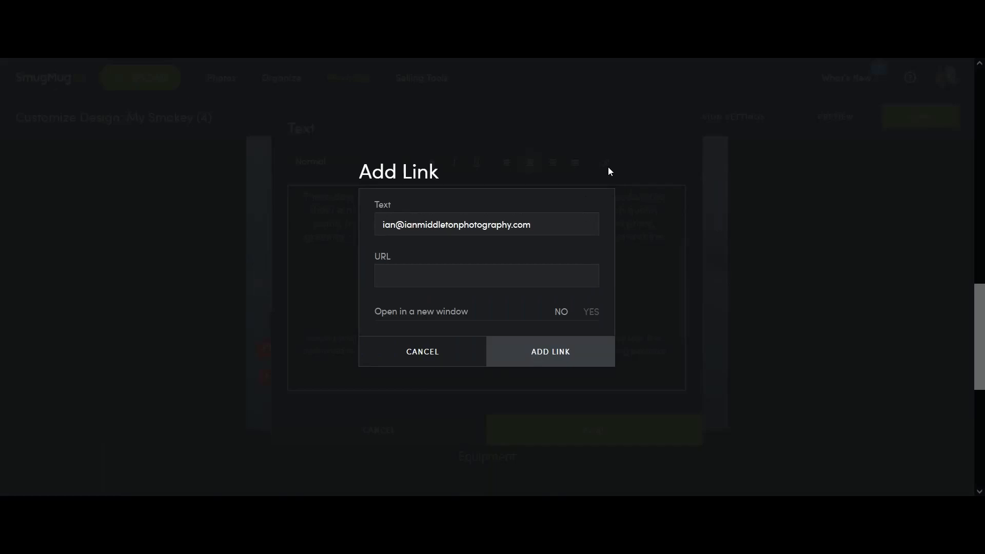
click(463, 284)
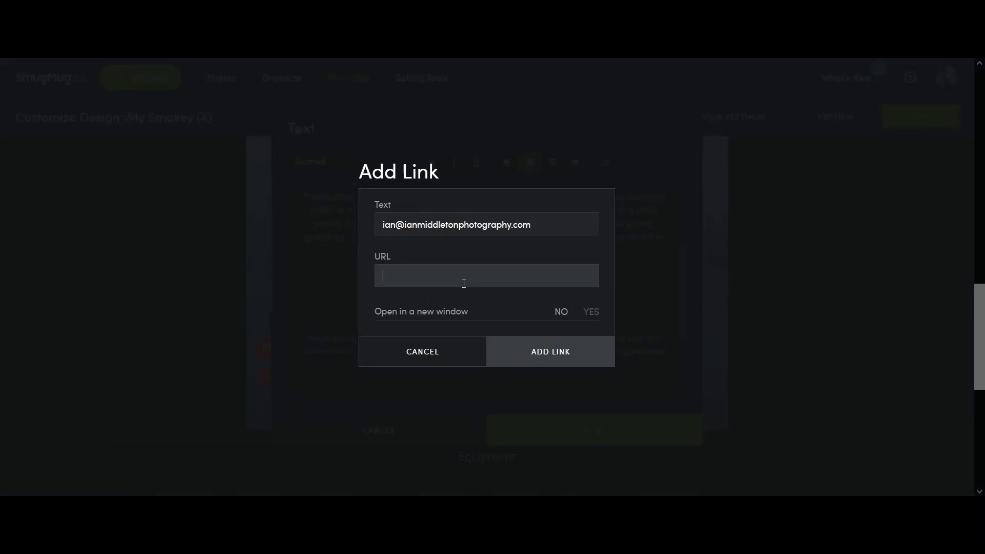
key(ctrl+v)
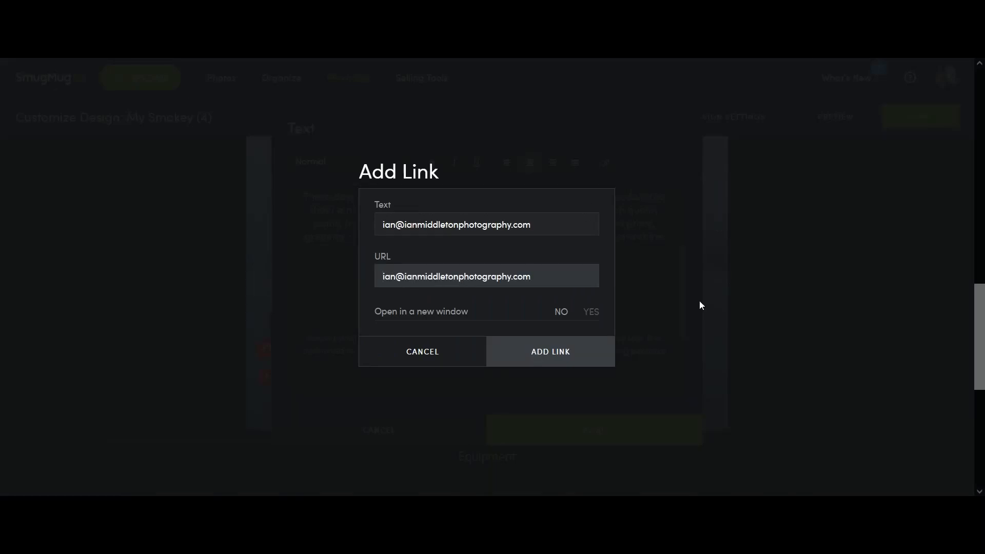
text(em)
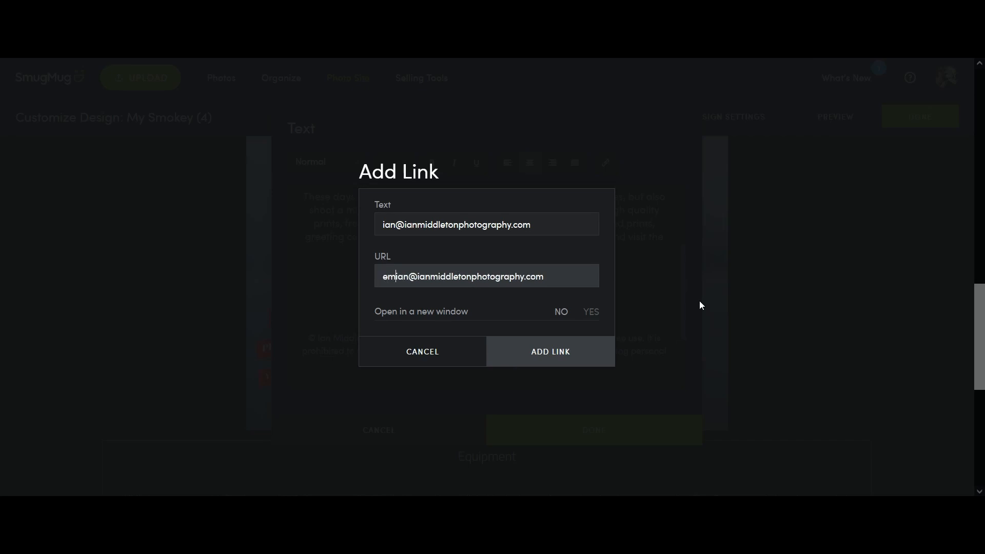
key(BackSpace)
key(BackSpace)
text(mai)
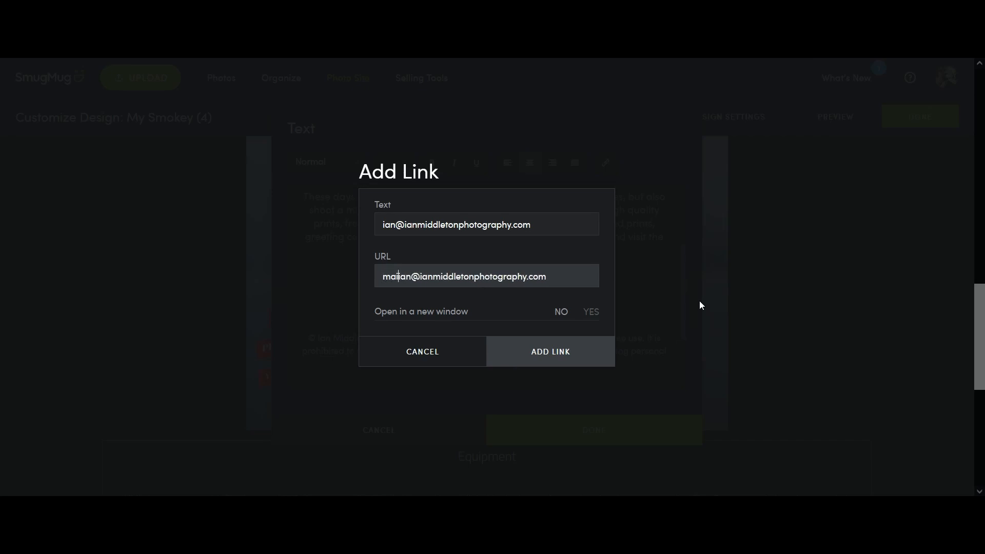
text(lto:)
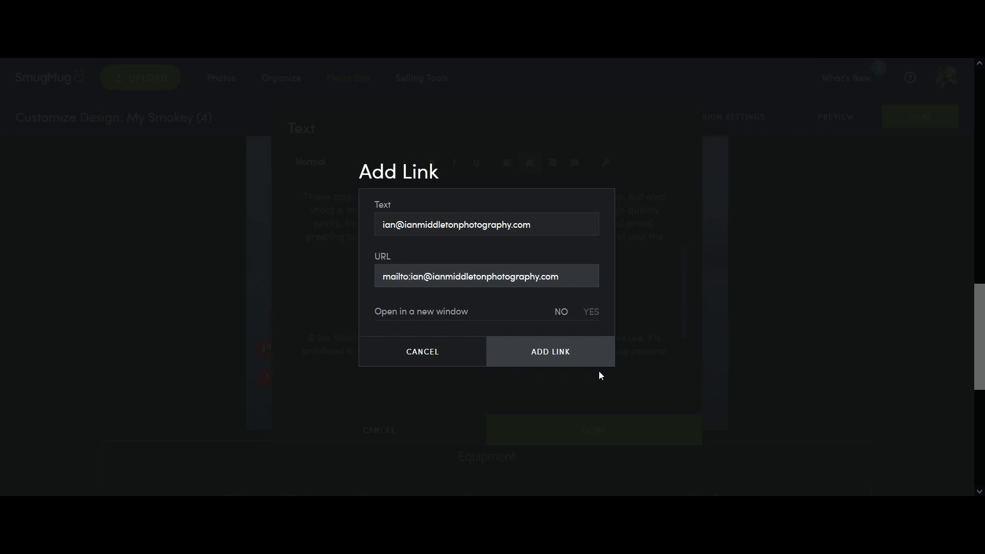
click(563, 352)
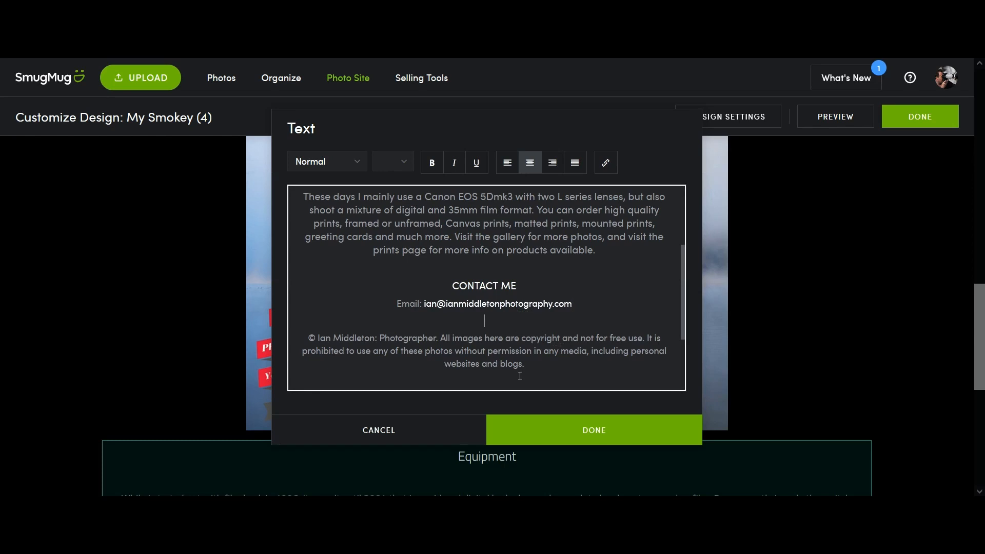
- Set the font size of the e-mail line and copyright notice to 16 and save the text block
drag(536, 370, 388, 308)
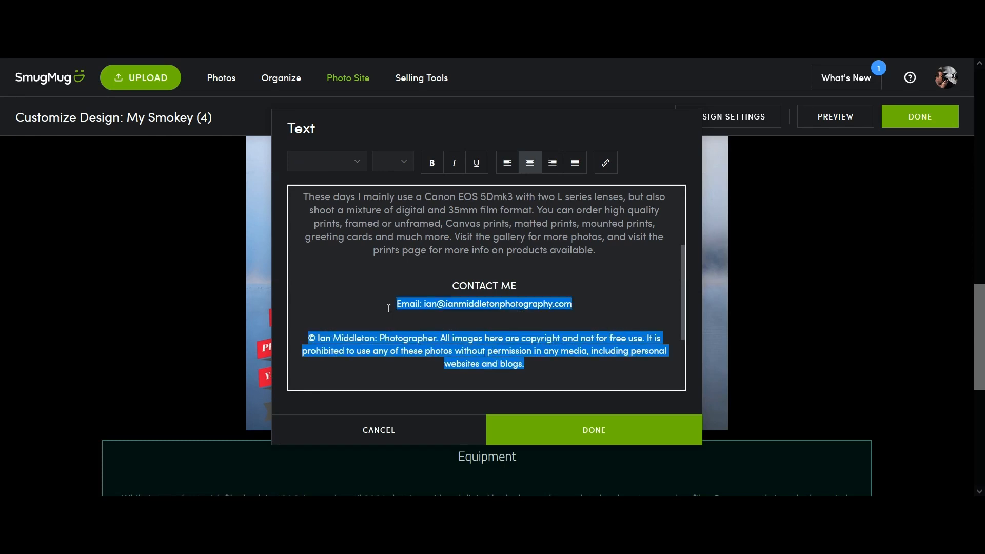
click(402, 161)
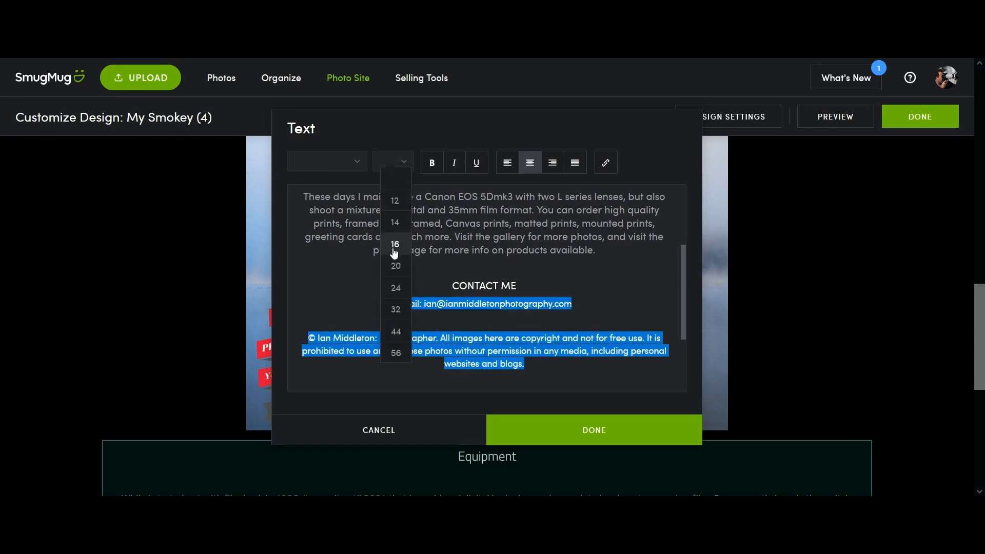
click(394, 247)
click(528, 287)
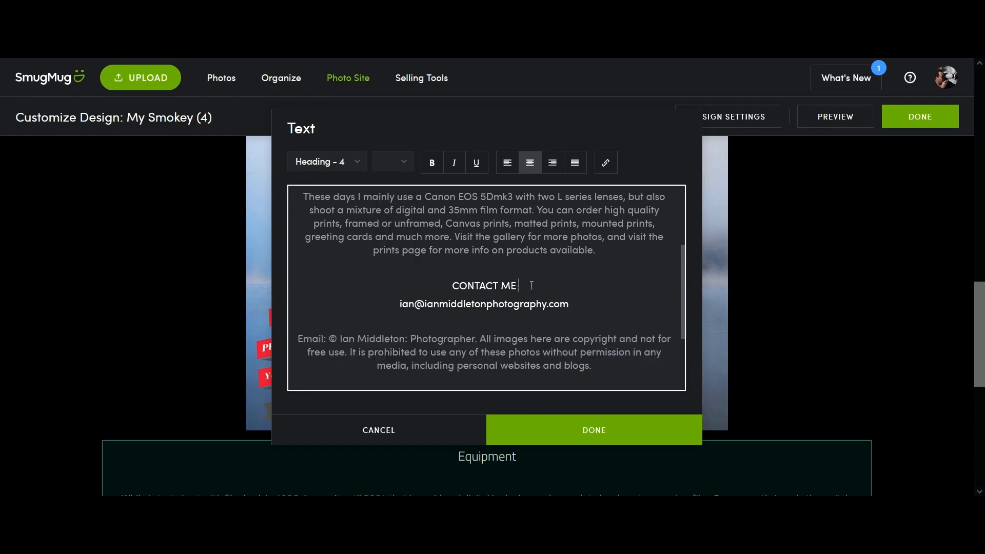
click(618, 433)
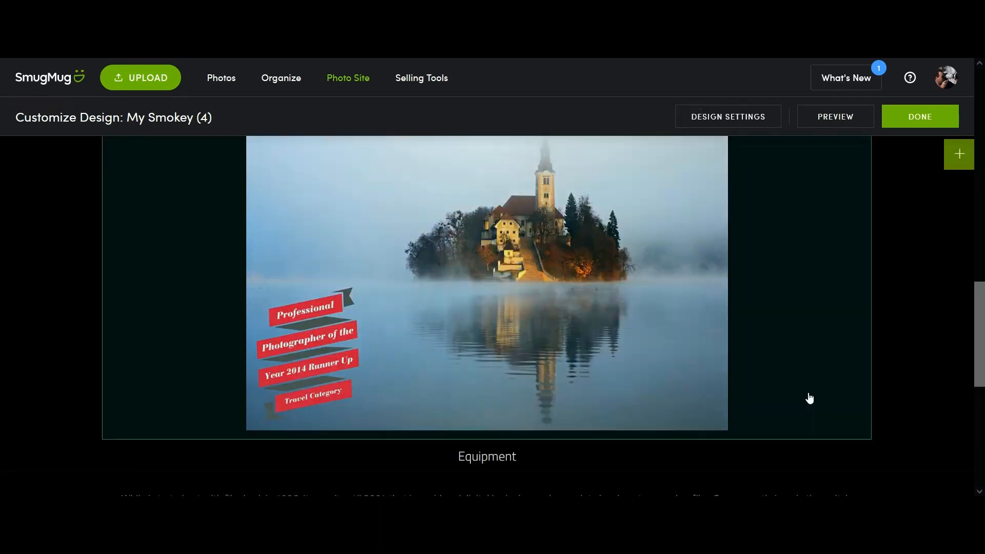
- Review the page in the editor, preview the whole About page and test the e-mail link under CONTACT ME
scroll(809, 398, down, 5)
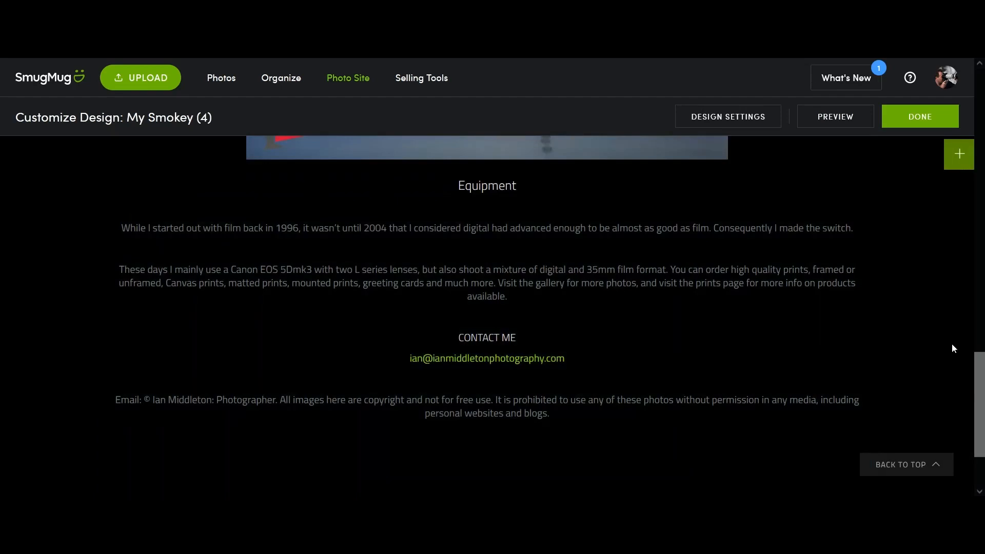
scroll(926, 340, up, 10)
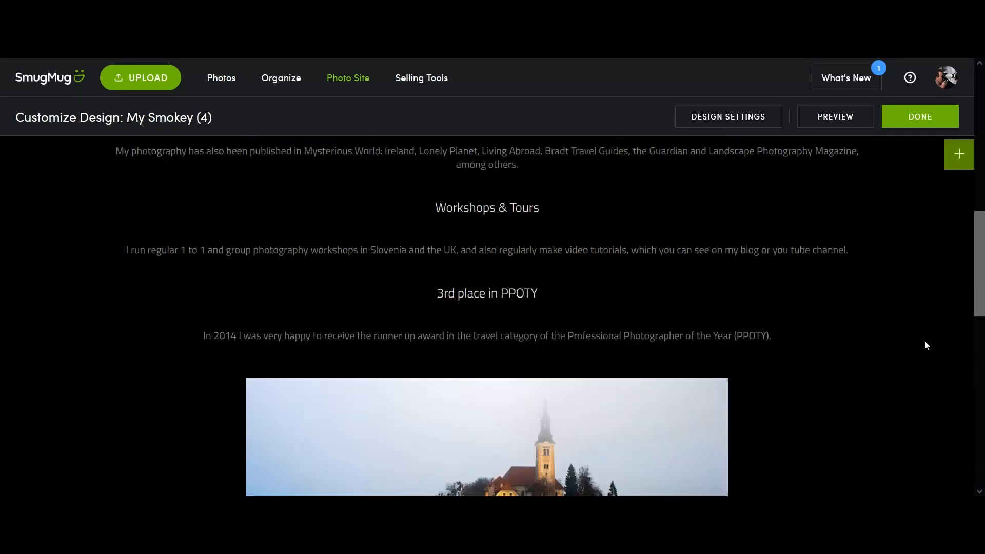
scroll(924, 342, down, 5)
scroll(924, 341, down, 5)
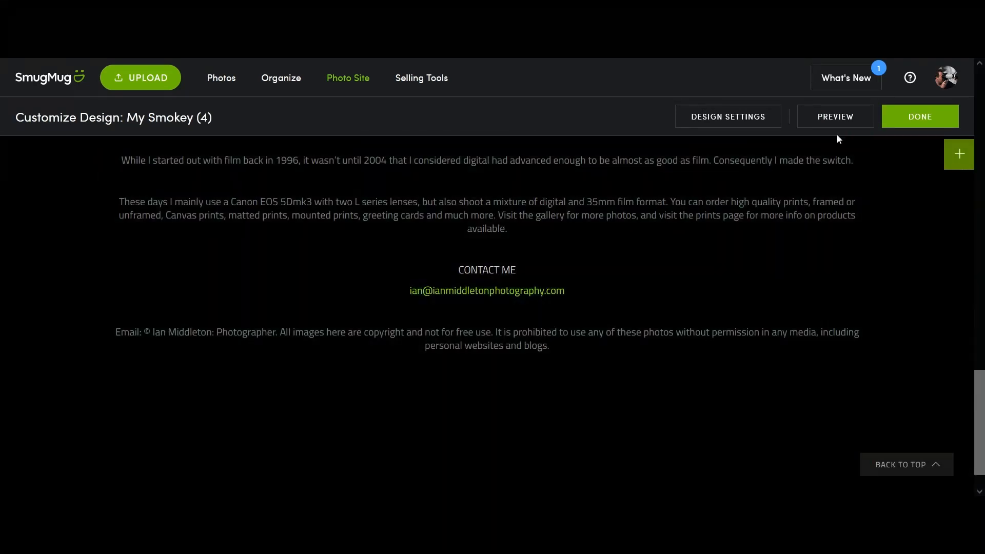
click(845, 119)
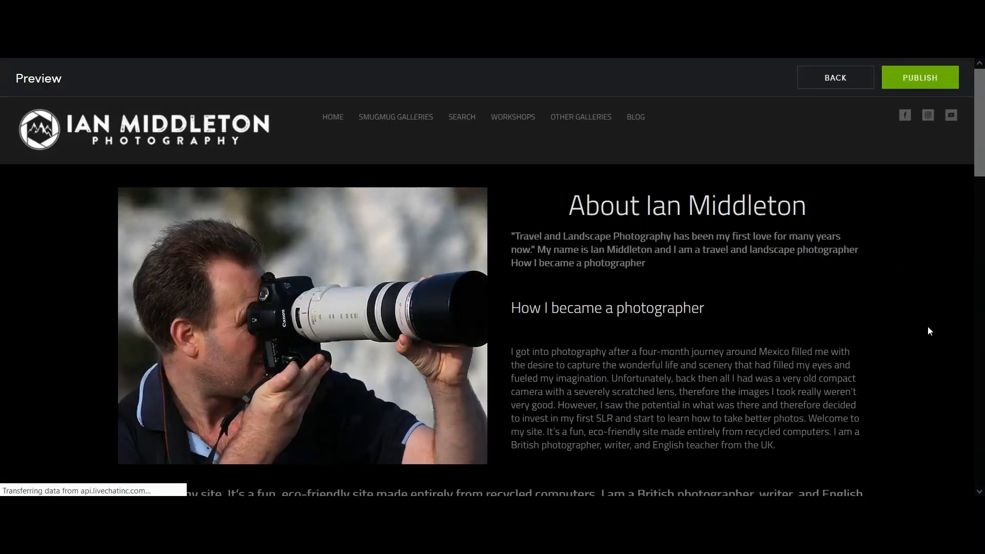
scroll(921, 330, down, 10)
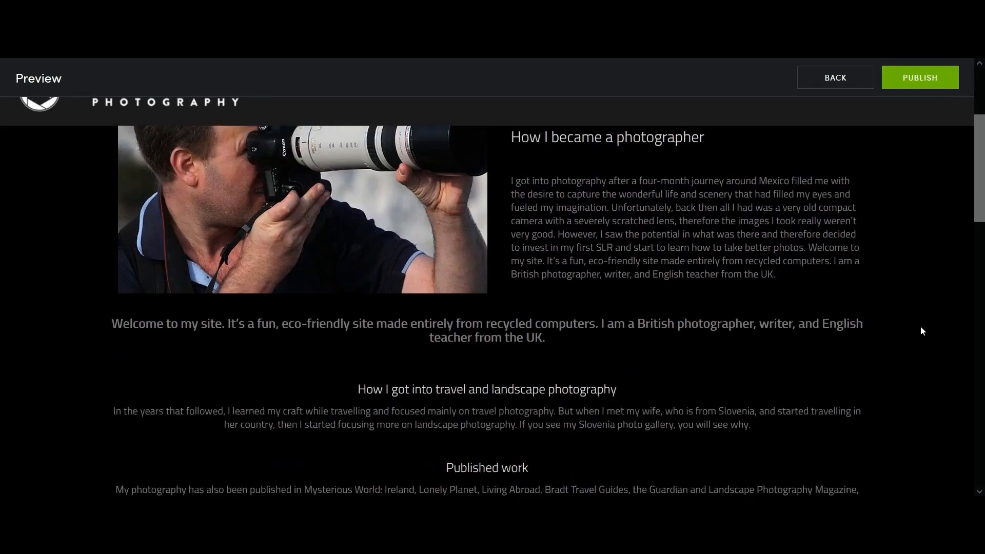
scroll(921, 329, down, 10)
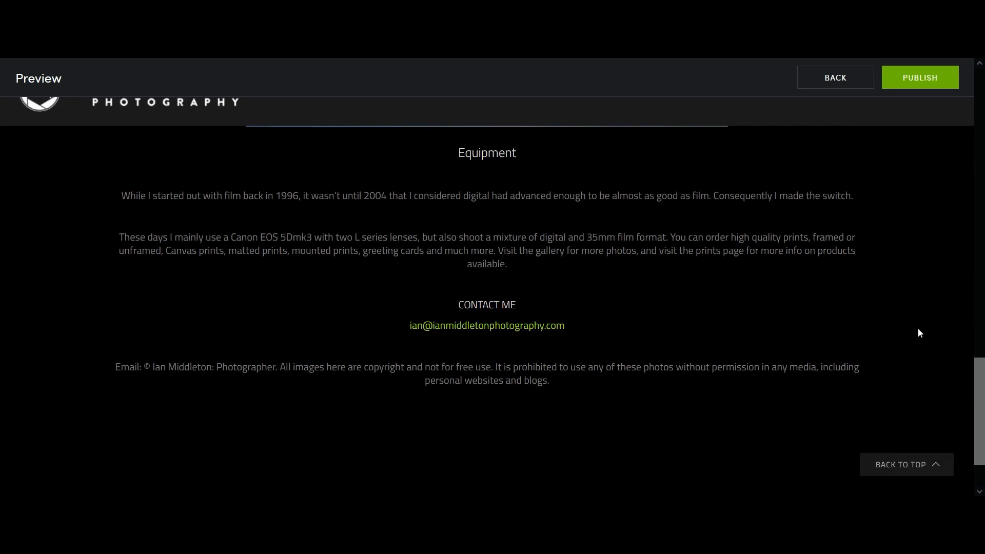
scroll(918, 328, up, 1)
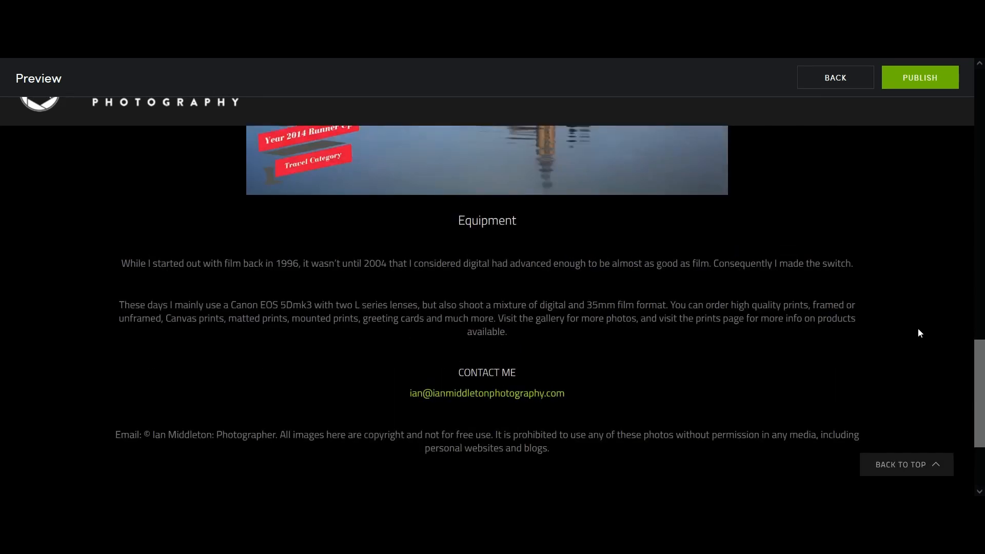
click(479, 398)
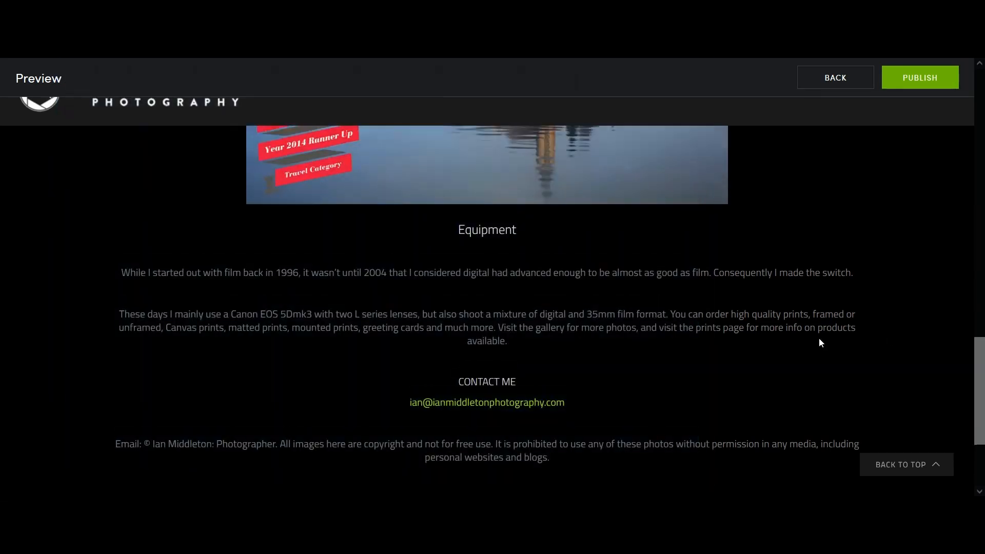
scroll(819, 343, up, 10)
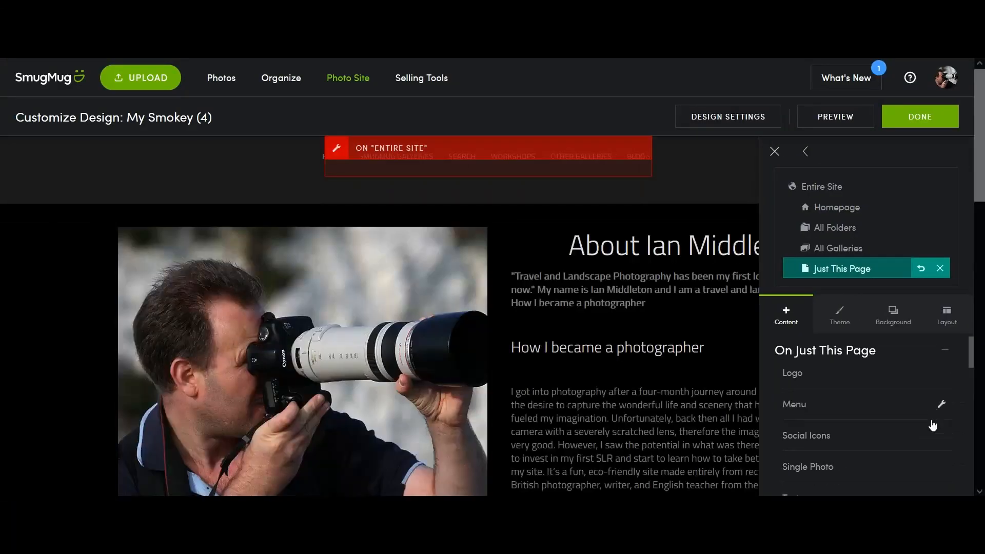
- Expand the Social group of content blocks available for Just This Page
scroll(932, 425, down, 10)
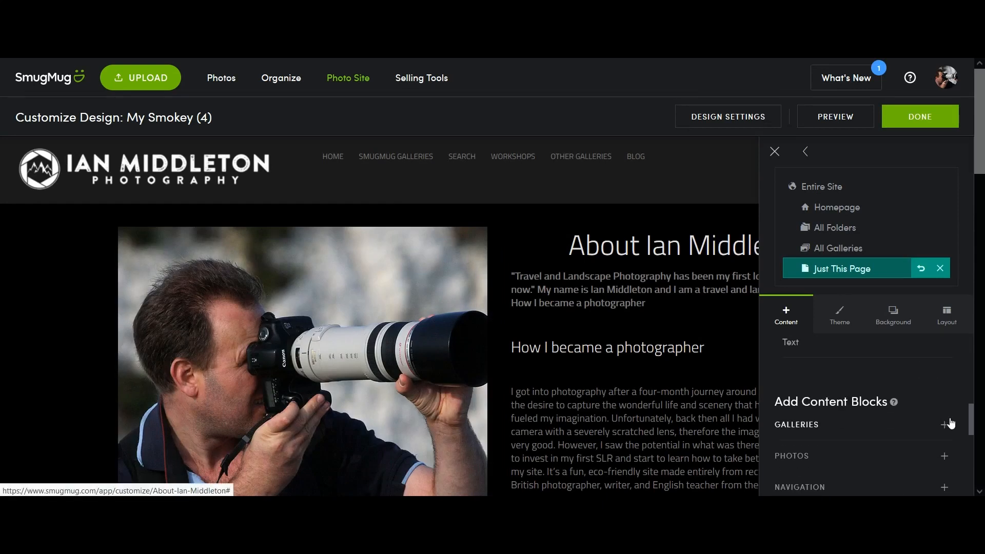
drag(971, 423, 955, 453)
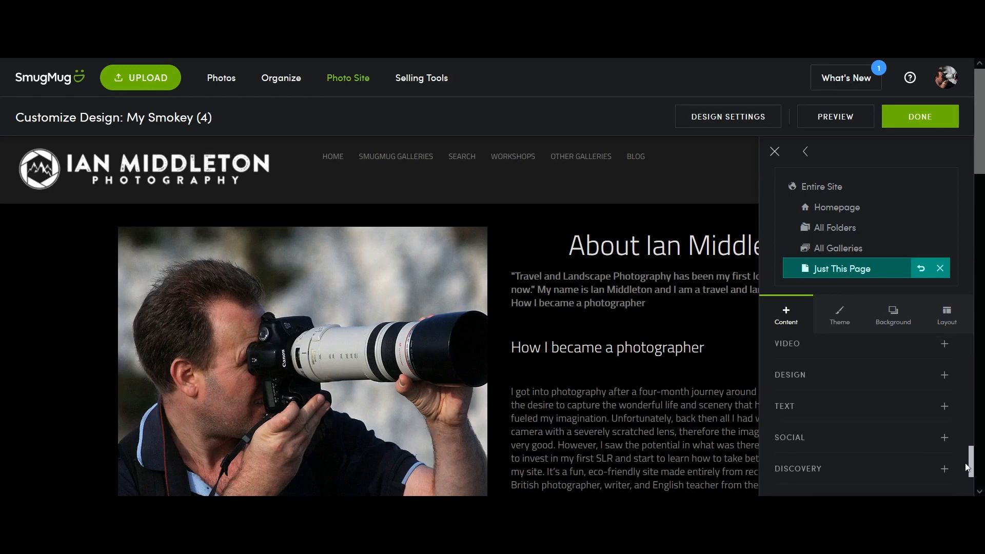
click(945, 431)
scroll(946, 428, down, 1)
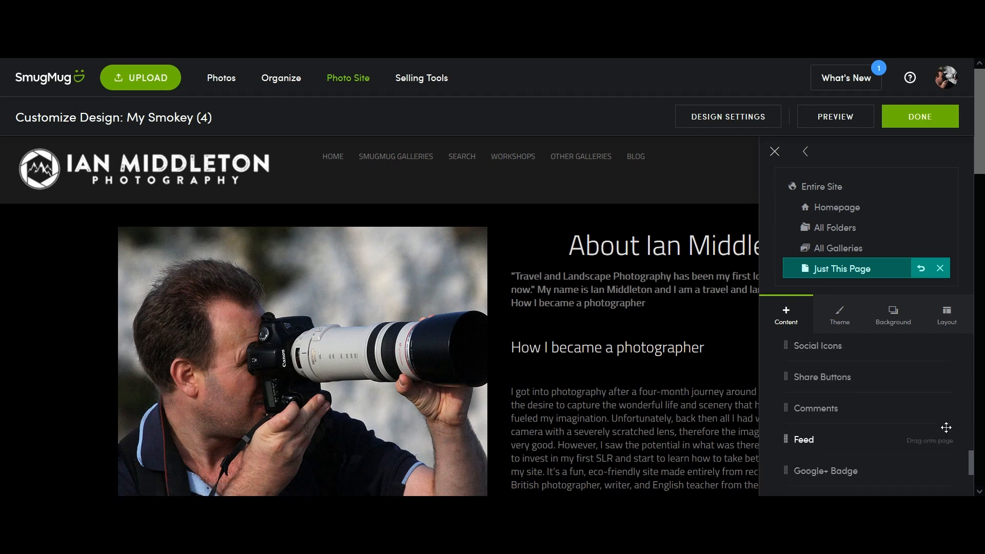
scroll(946, 428, up, 1)
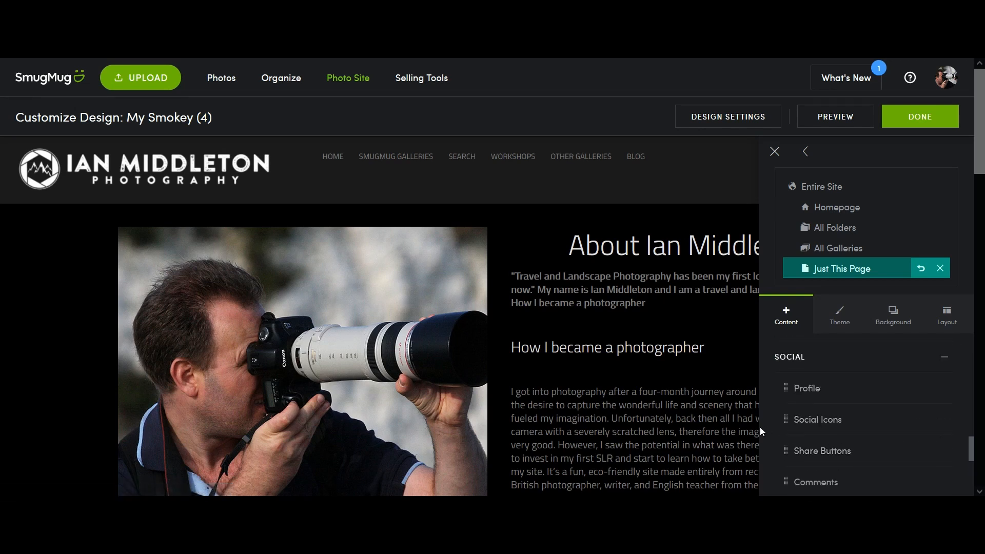
- Delete the empty lines below the copyright notice in the Equipment text block and save it
scroll(630, 401, down, 2)
scroll(630, 403, down, 10)
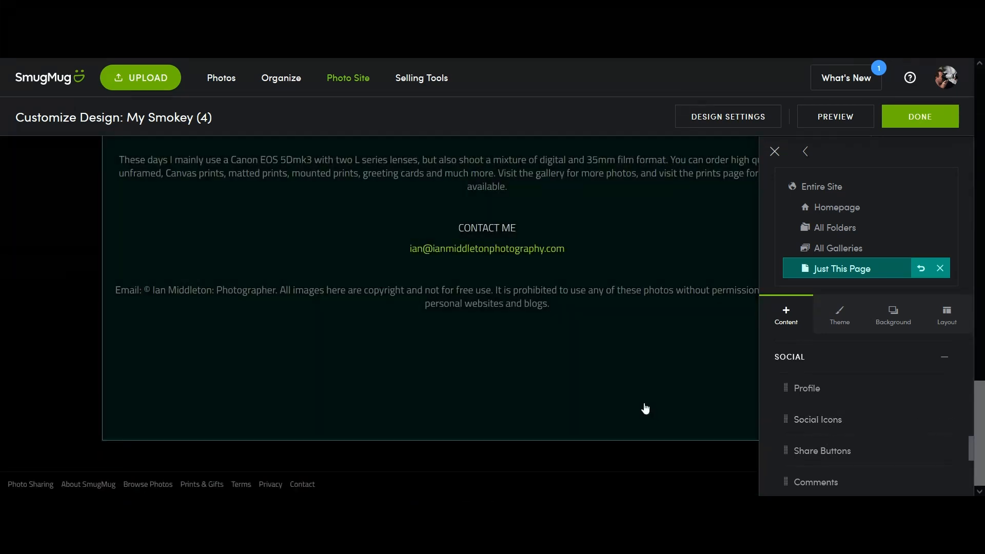
click(587, 385)
scroll(523, 341, down, 4)
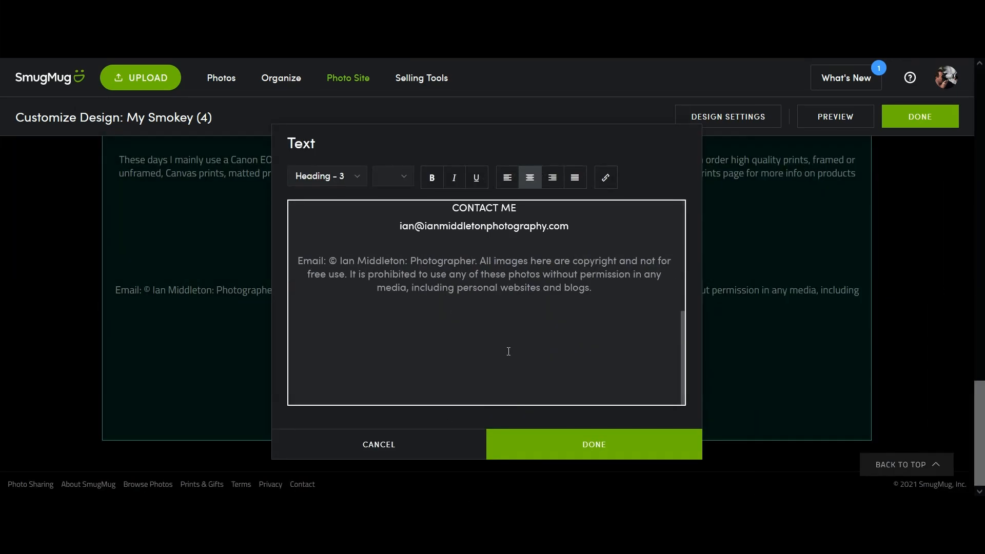
click(478, 381)
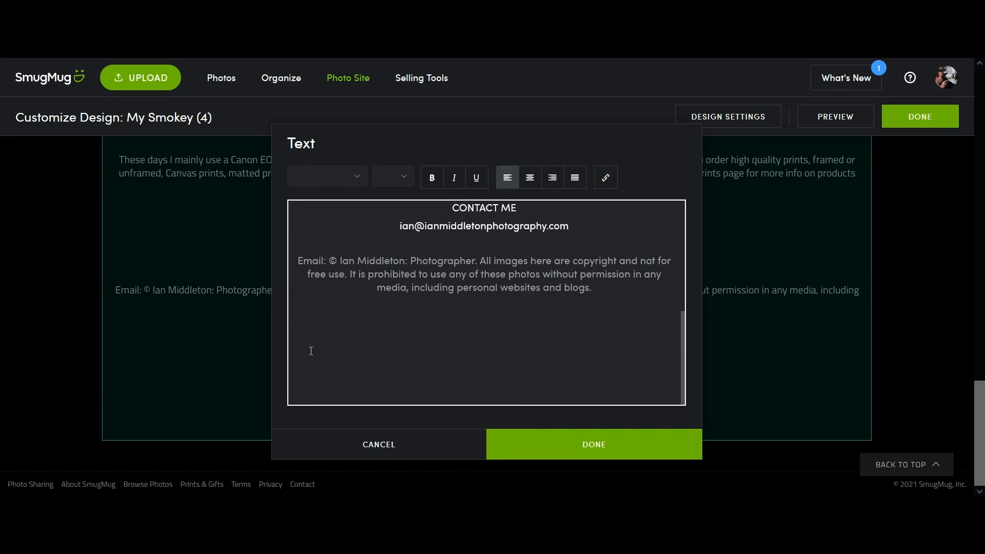
click(312, 395)
key(BackSpace)
key(BackSpace)
key(BackSpace)
key(BackSpace)
key(BackSpace)
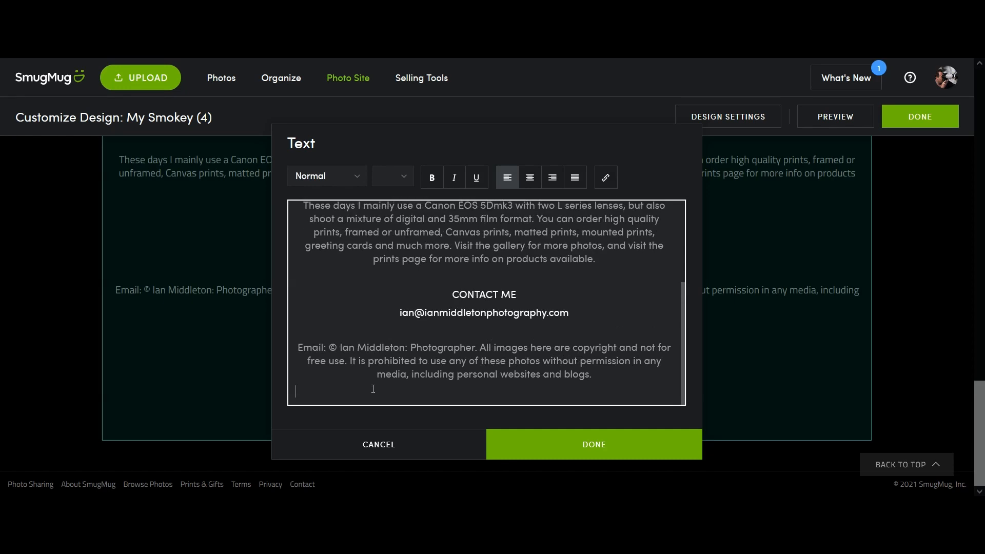
key(BackSpace)
click(588, 445)
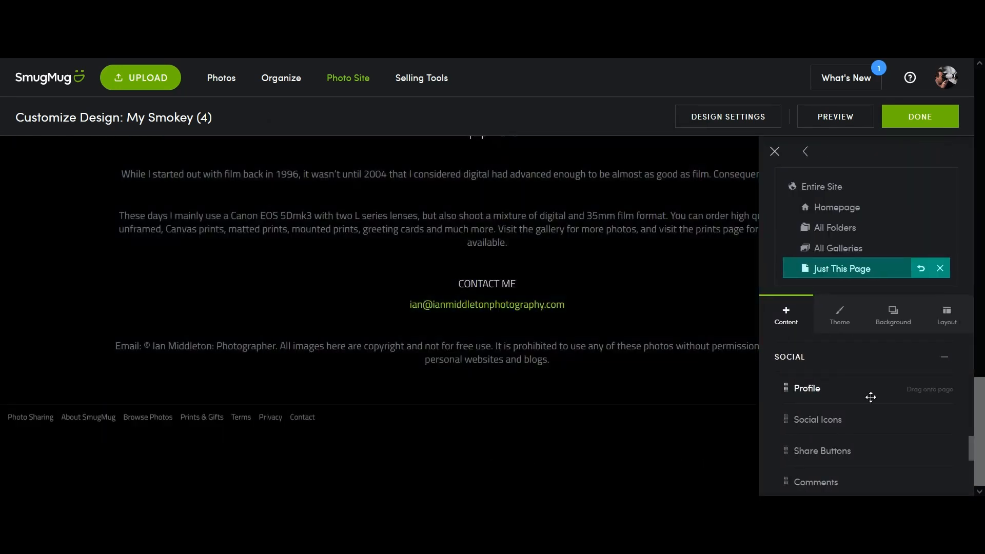
- Add a Social Icons block below the copyright notice and turn on Show Facebook in its settings
scroll(872, 400, down, 2)
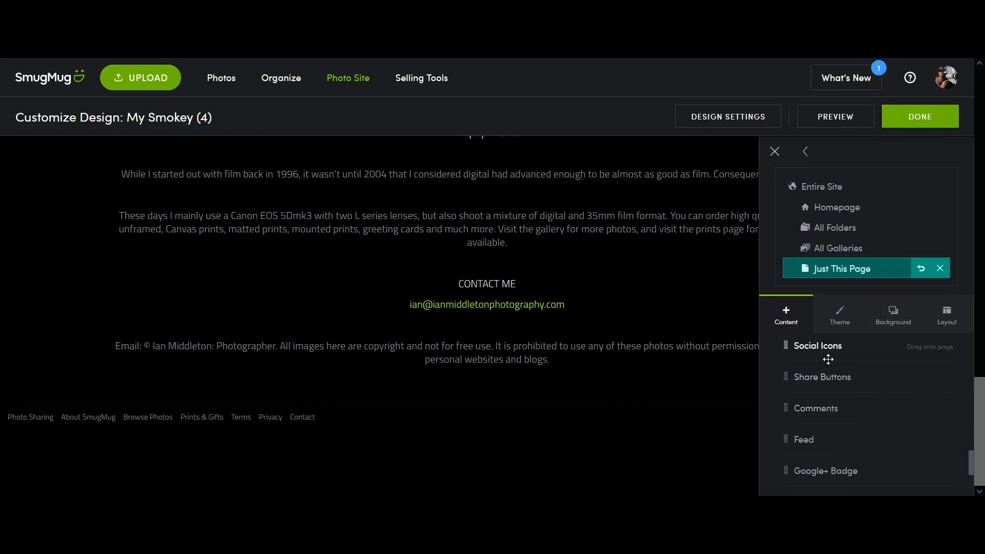
drag(825, 350, 488, 317)
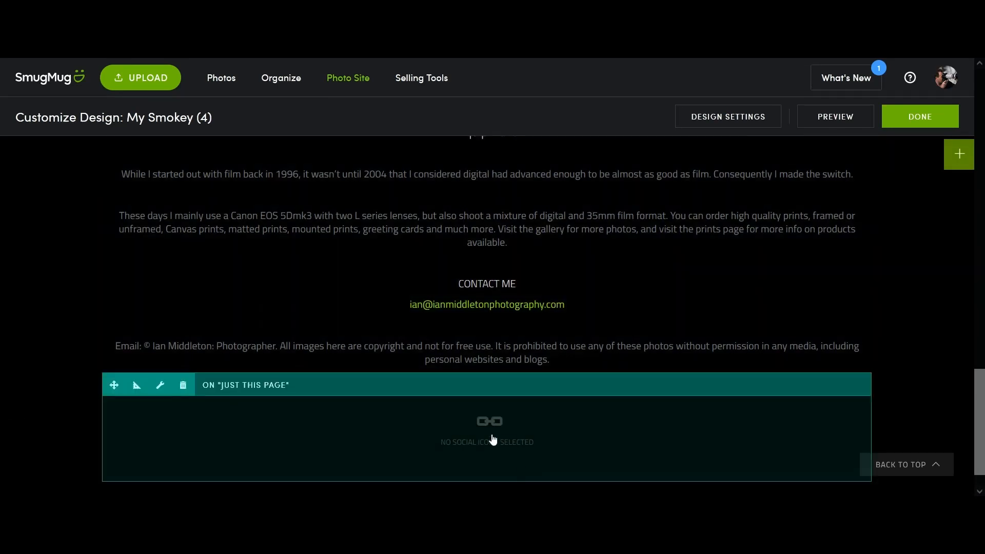
click(492, 439)
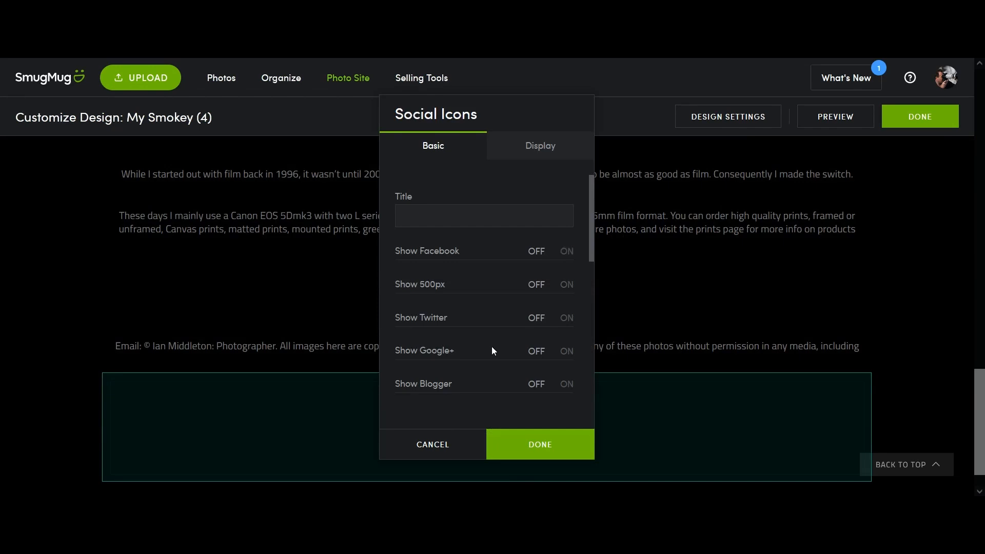
scroll(481, 335, down, 1)
scroll(481, 336, up, 3)
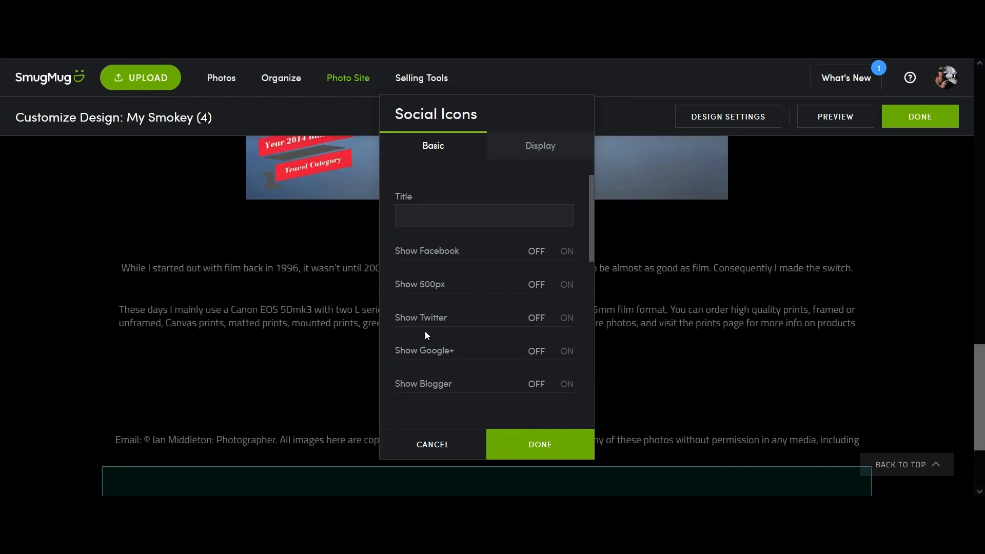
click(567, 253)
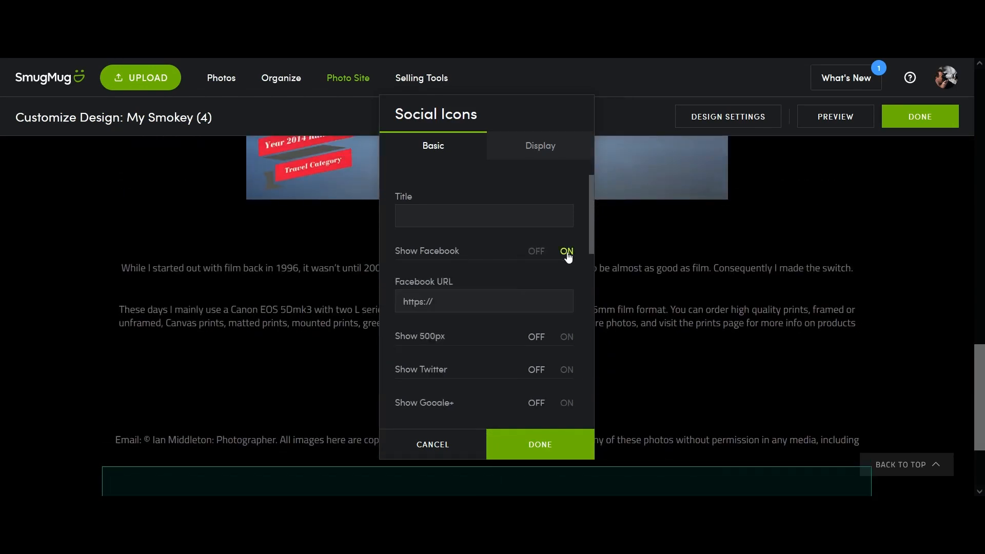
- Enter the photographer's Facebook page address as the Facebook URL and save the Social Icons settings
click(439, 306)
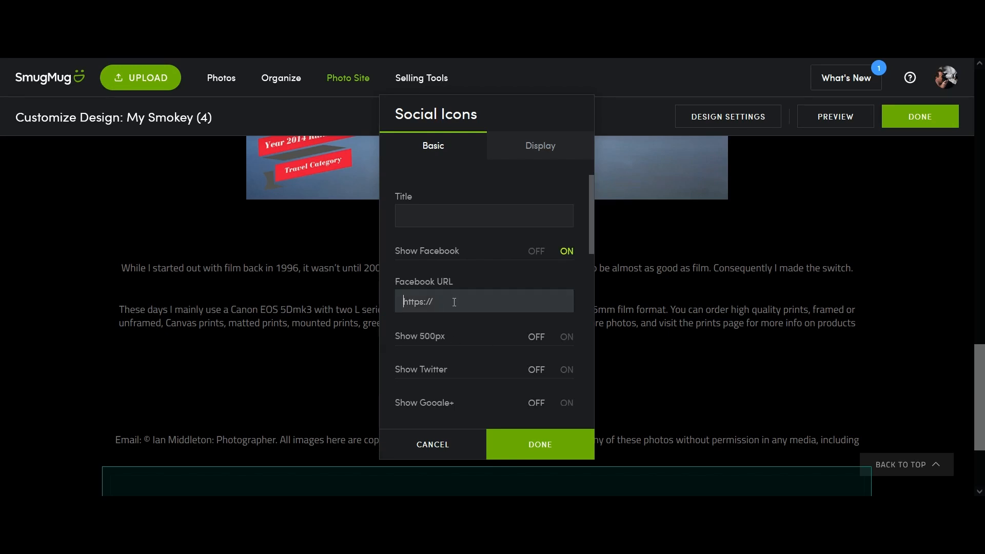
text(https://facebook)
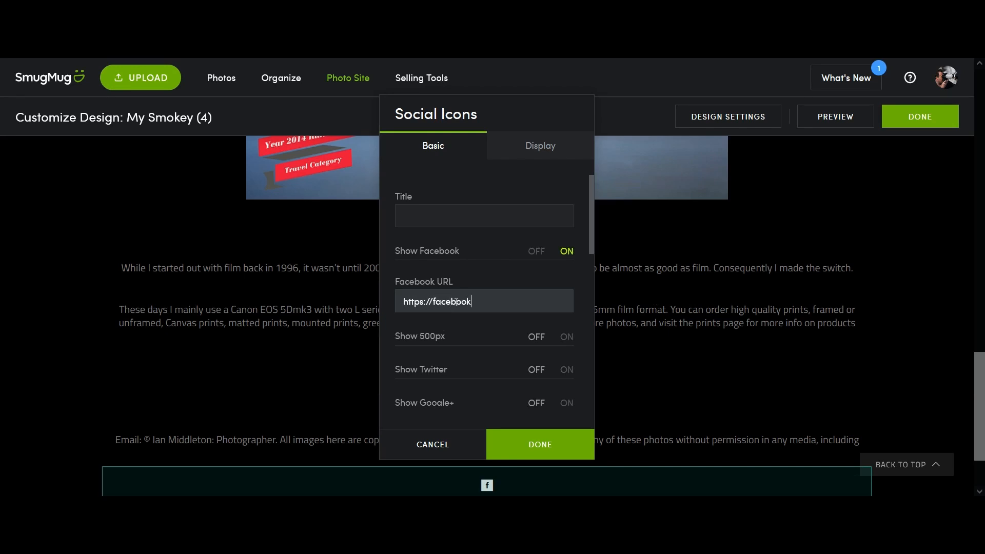
text(m/ianmiddletonphotography)
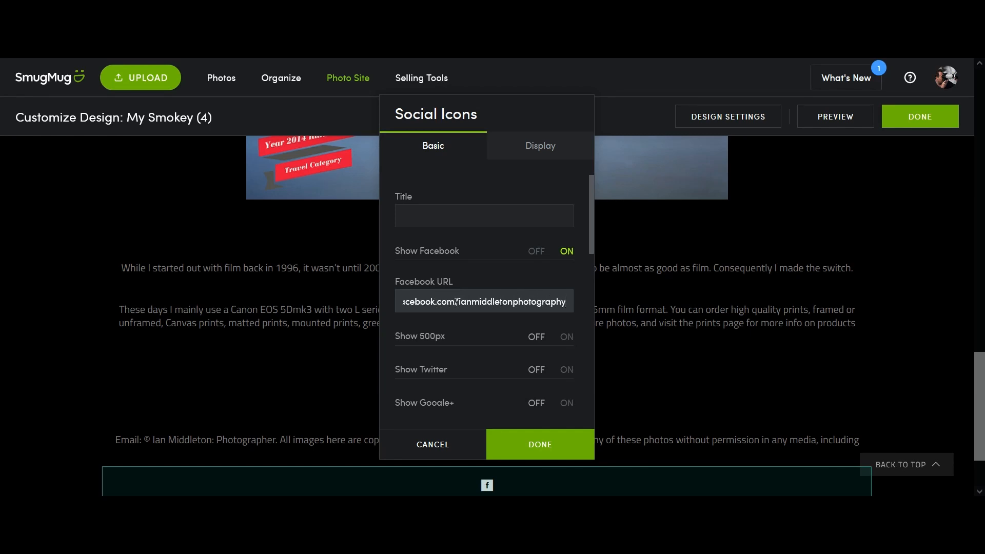
click(541, 447)
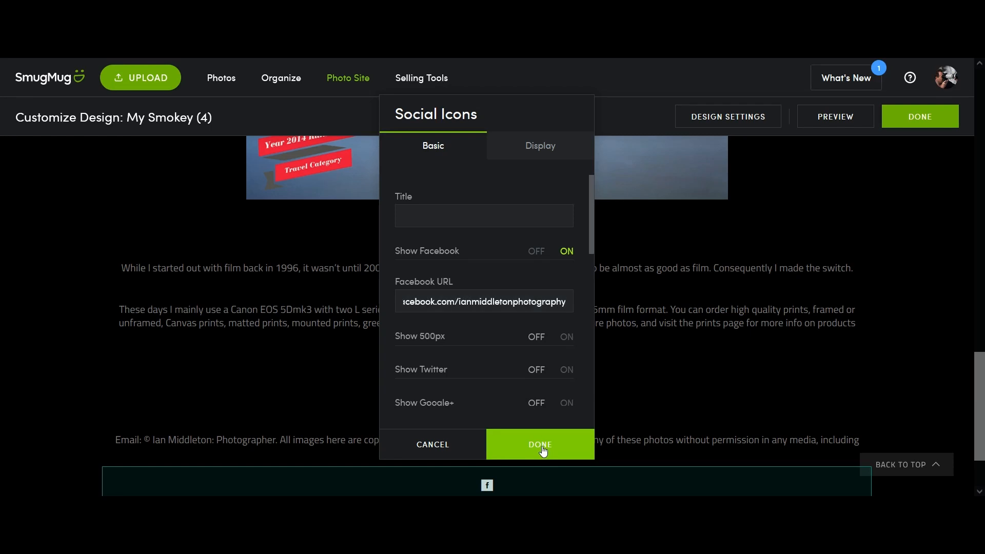
scroll(615, 389, down, 2)
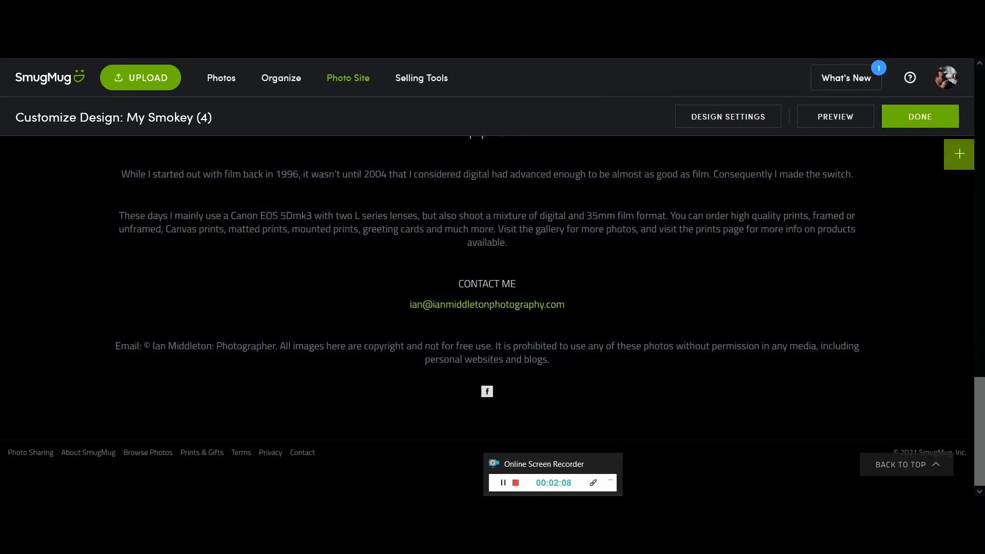
- Try out a Profile content block below the Facebook icon and remove it from the page
click(958, 154)
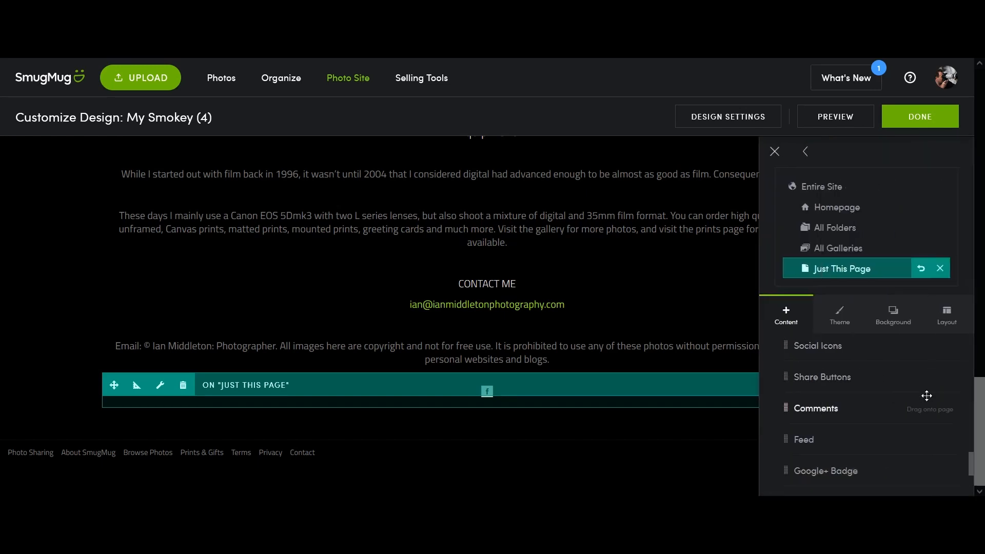
scroll(926, 401, down, 3)
scroll(928, 400, up, 3)
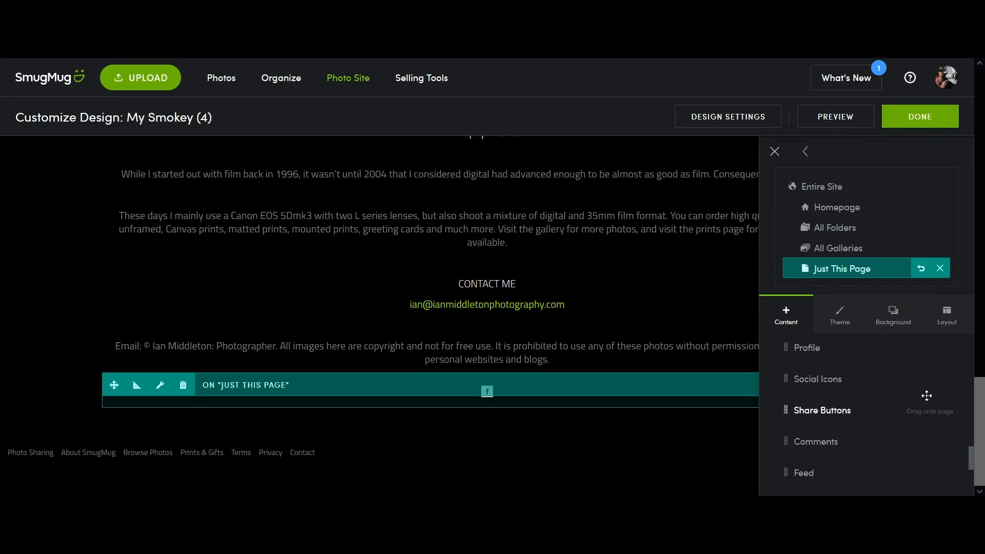
scroll(926, 398, up, 2)
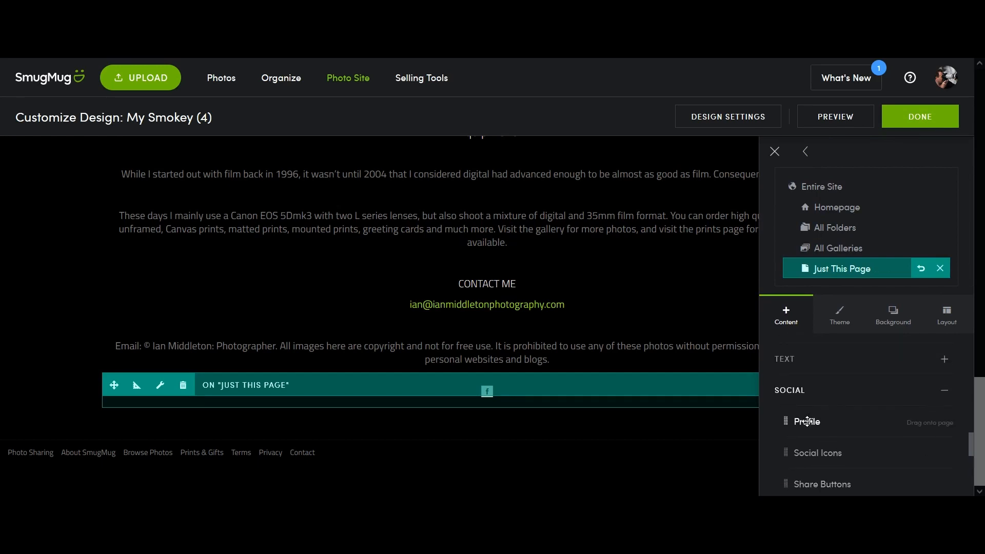
drag(807, 421, 489, 466)
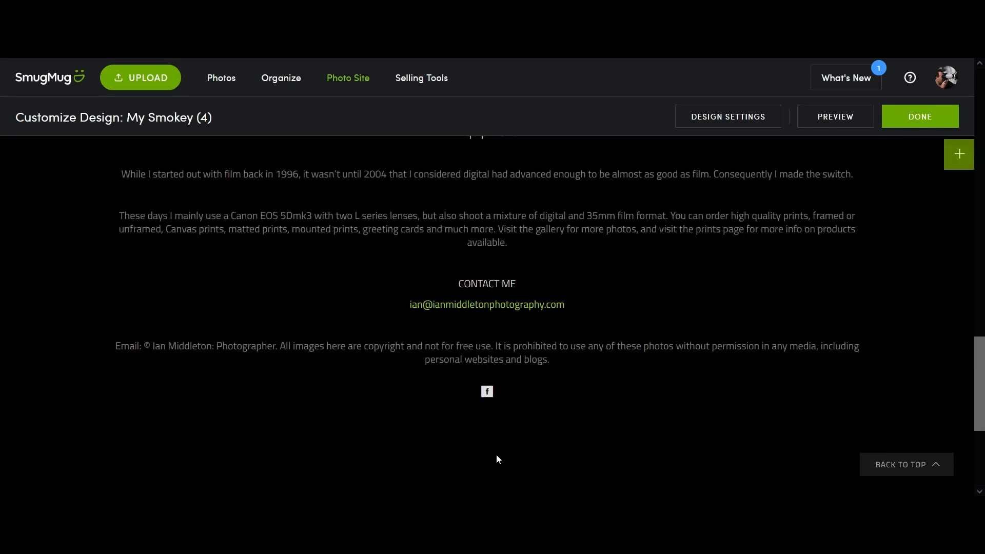
scroll(497, 461, down, 2)
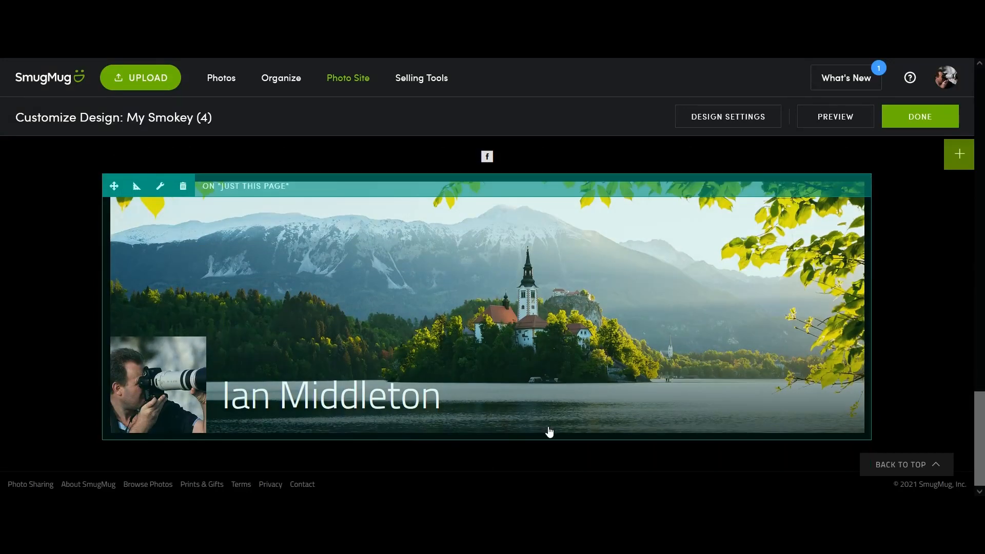
click(179, 187)
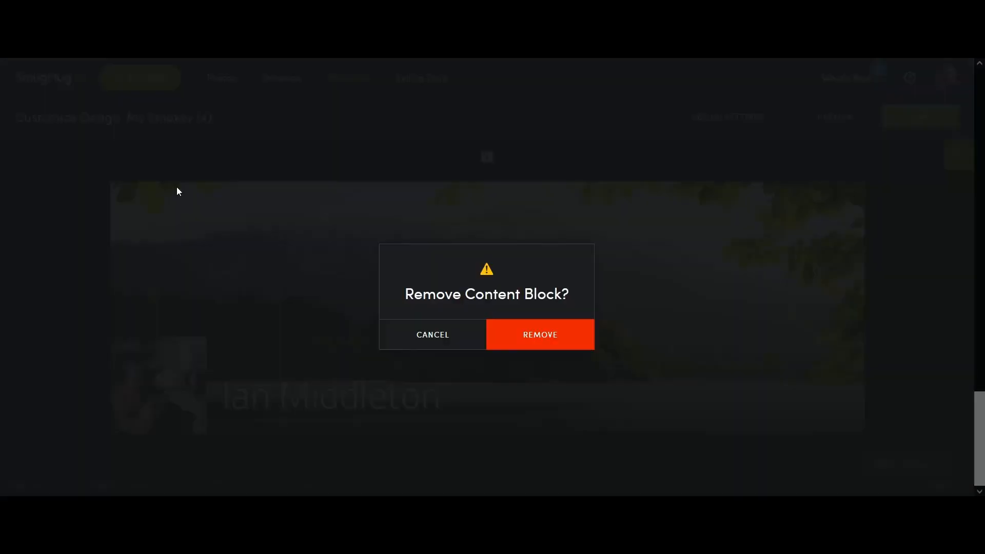
click(544, 340)
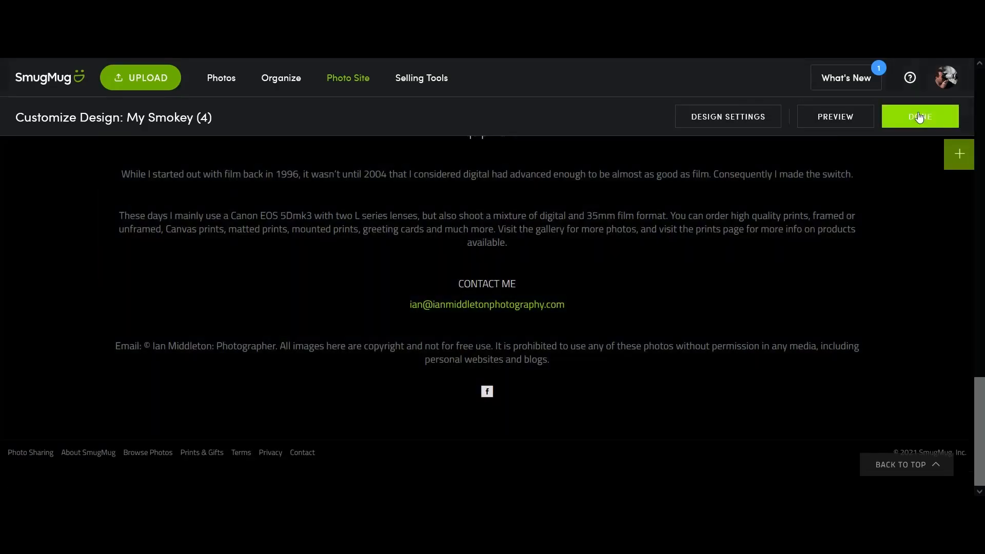
- Publish the page design changes immediately and view the published About page
click(919, 117)
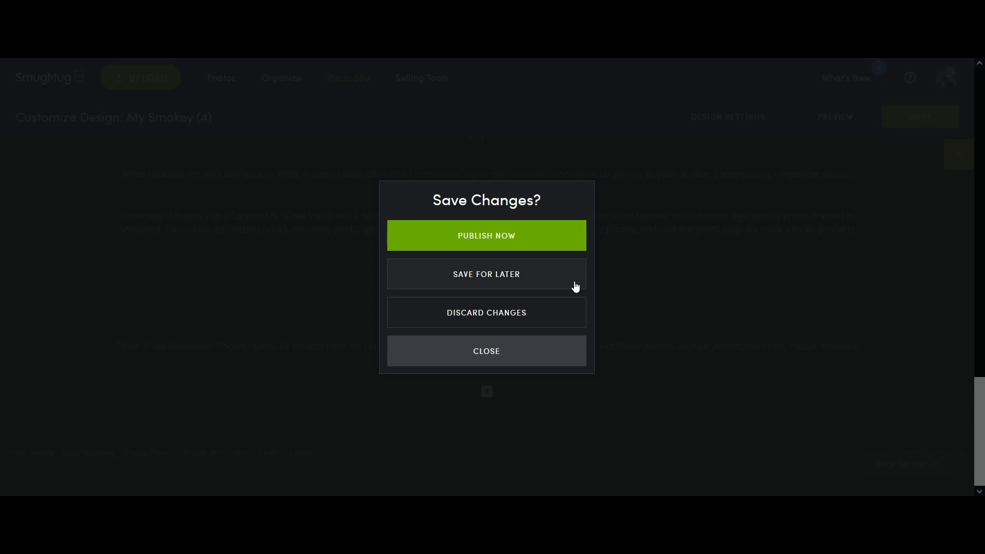
click(486, 243)
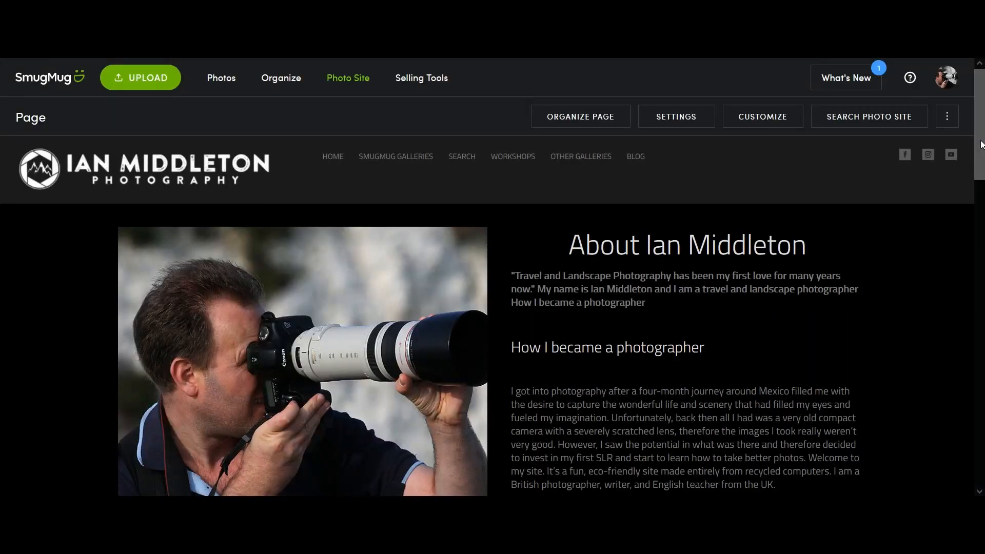
drag(979, 148, 984, 115)
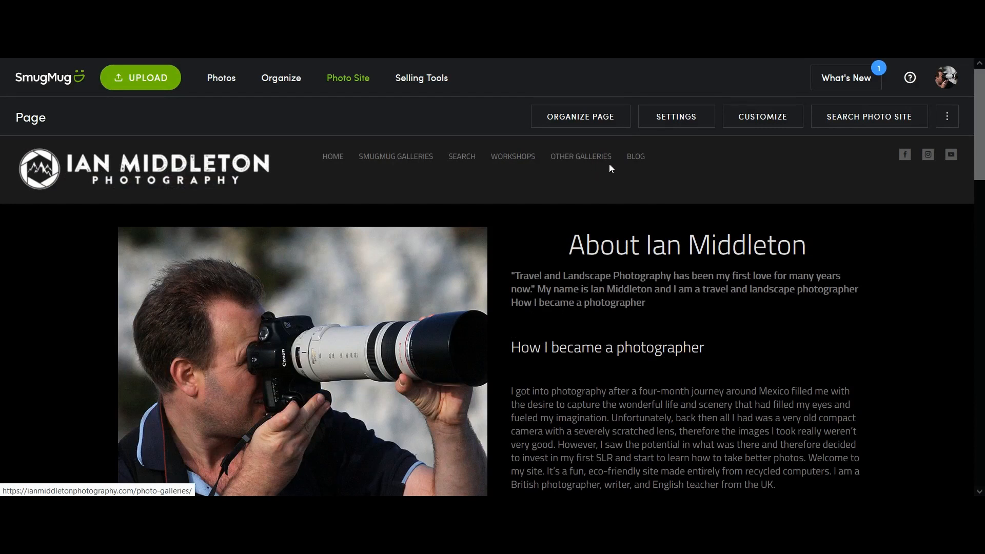
- Customize the Entire Site design and open the list of links in the header Menu block's settings
click(772, 125)
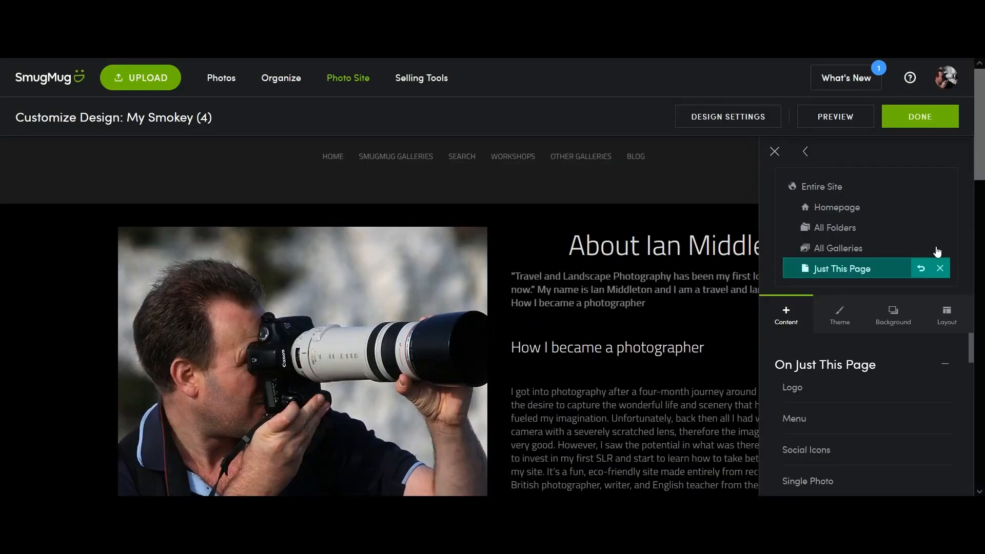
click(819, 188)
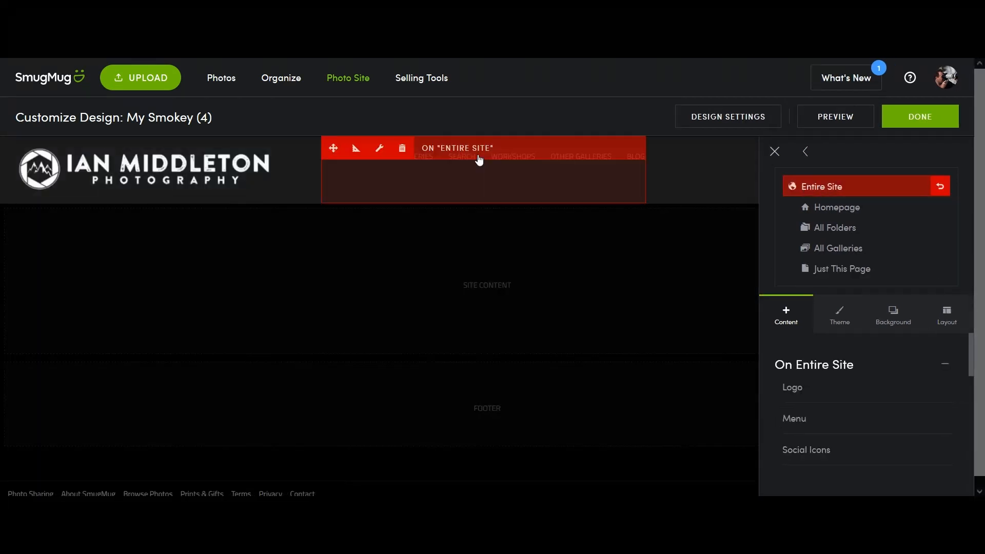
click(480, 159)
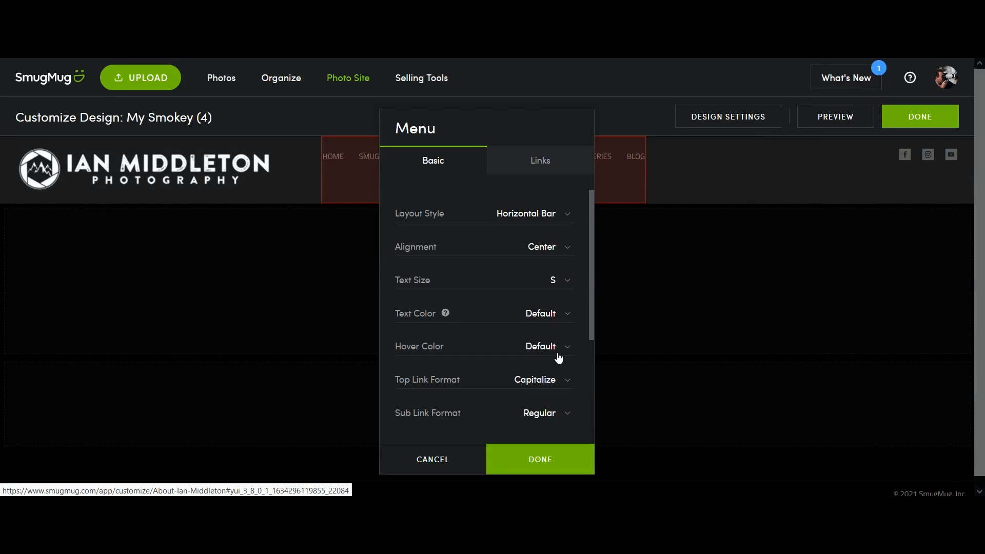
click(539, 160)
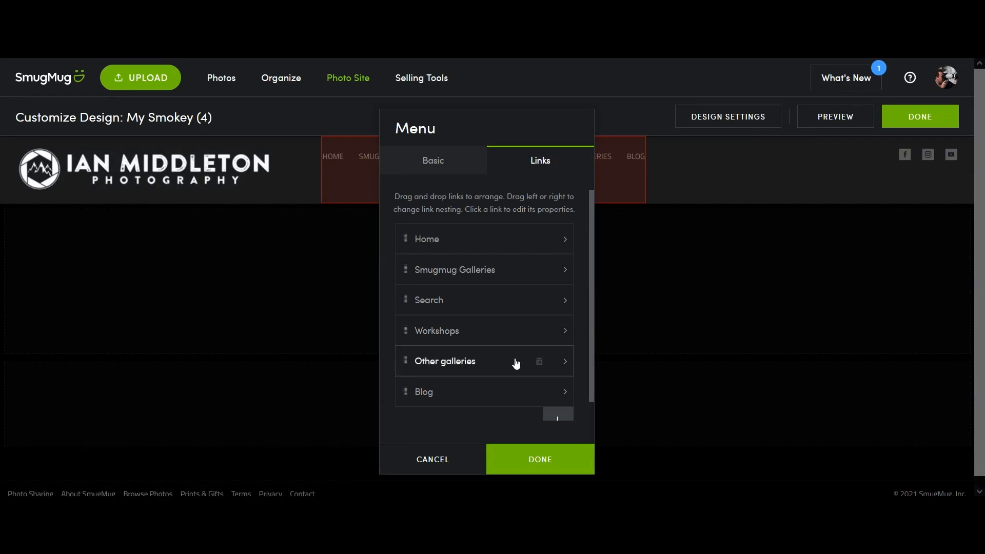
scroll(500, 414, down, 1)
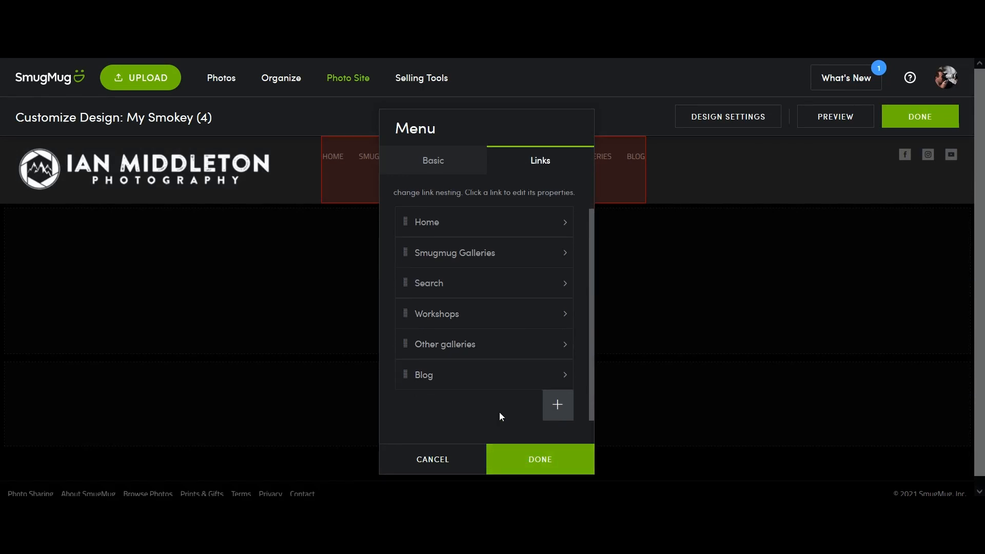
- Add a menu link named "About me" that links to the chosen About page and save the menu
click(559, 408)
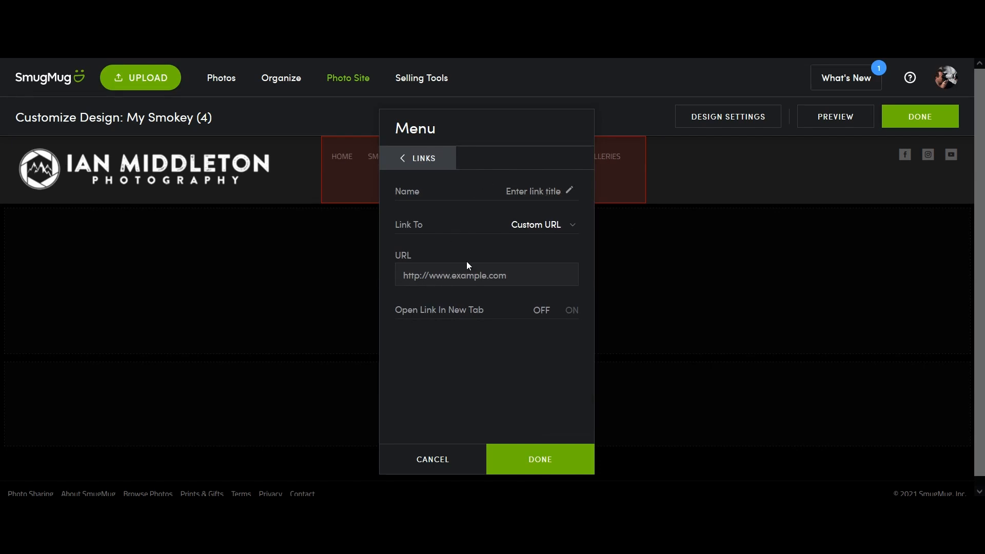
click(553, 226)
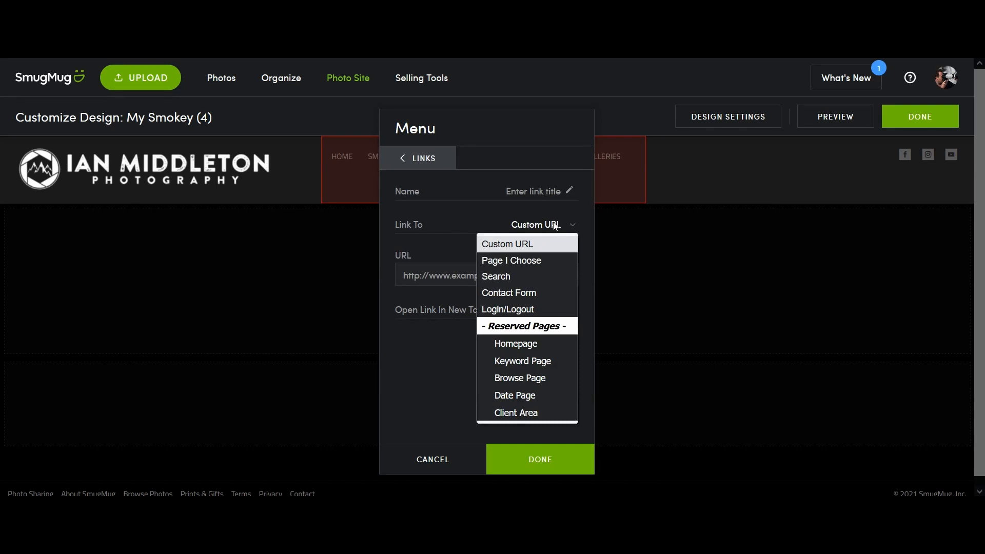
click(534, 259)
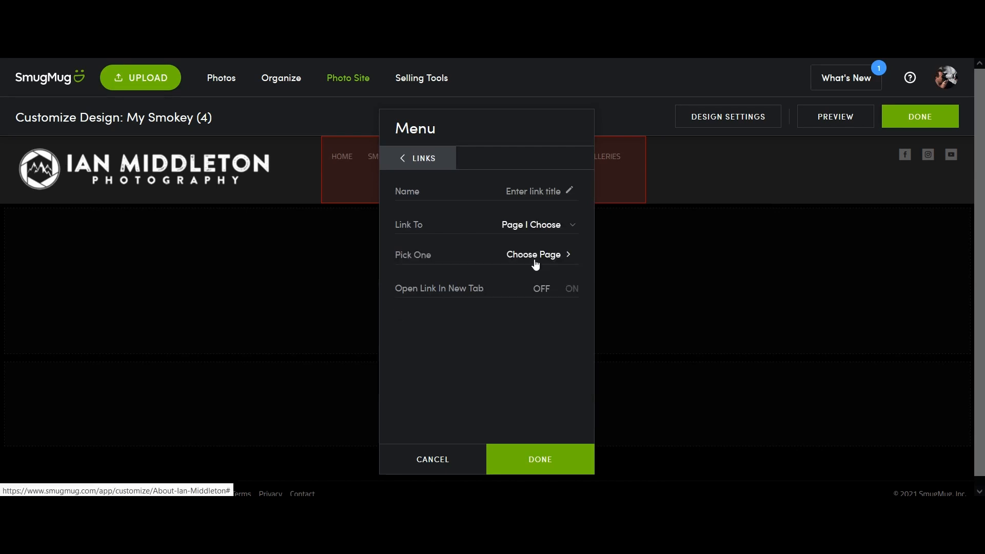
click(534, 259)
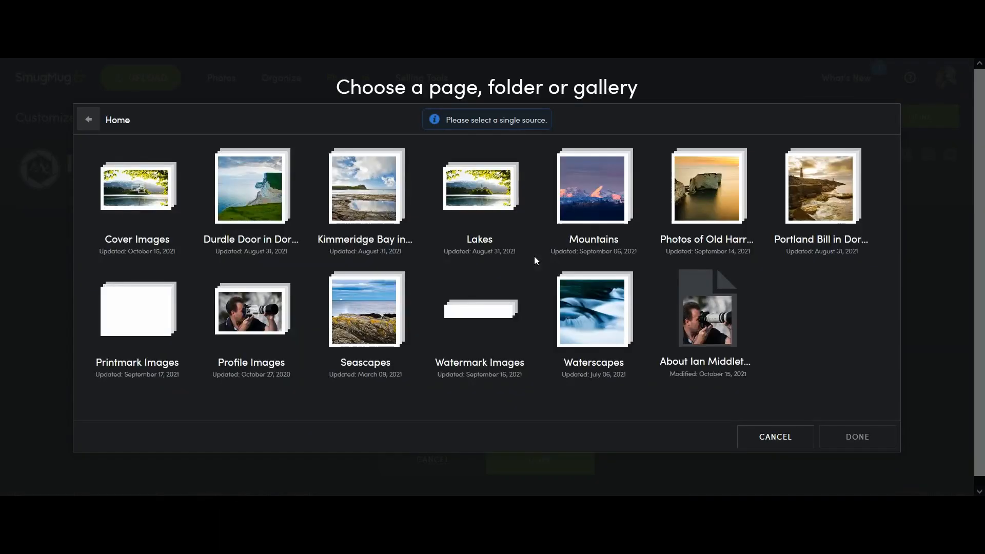
click(734, 327)
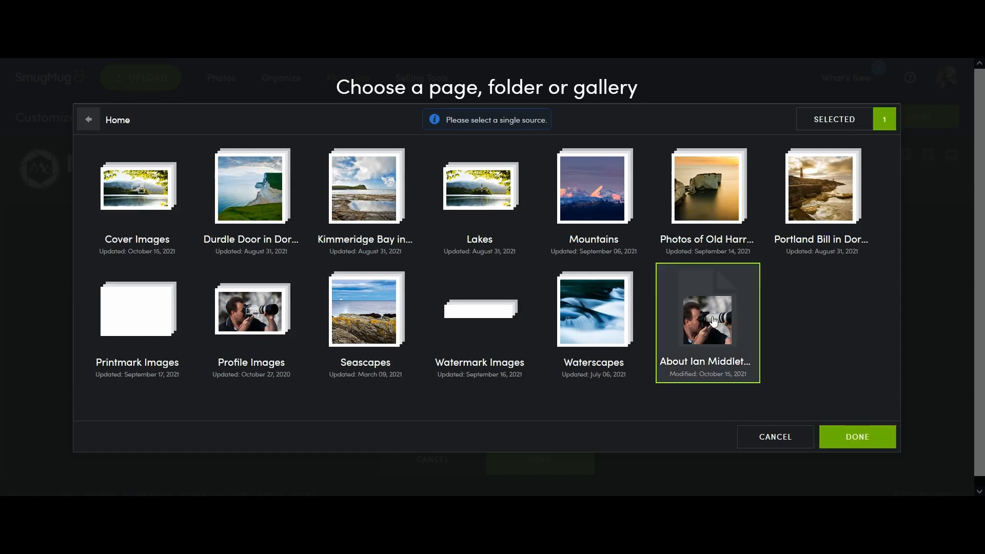
click(853, 438)
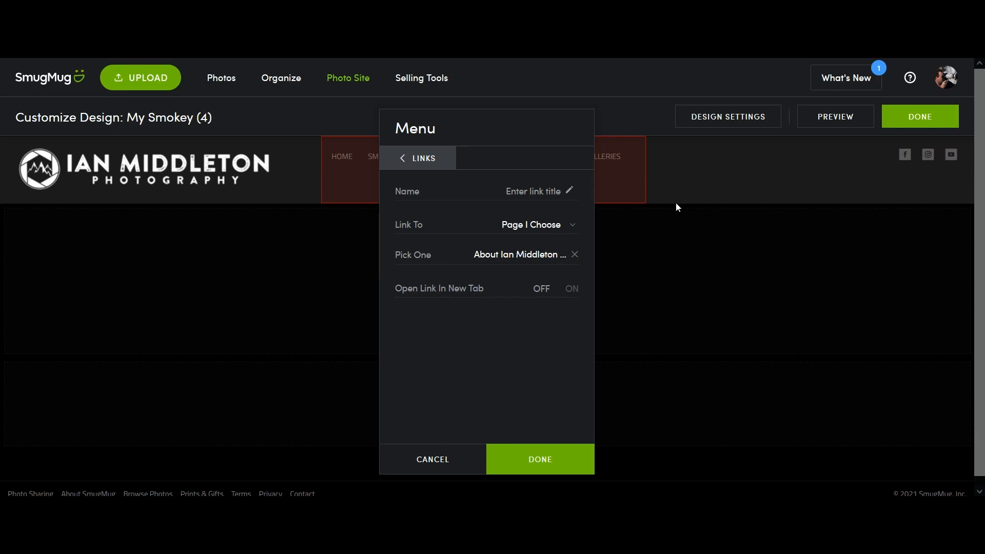
text(About me)
click(561, 458)
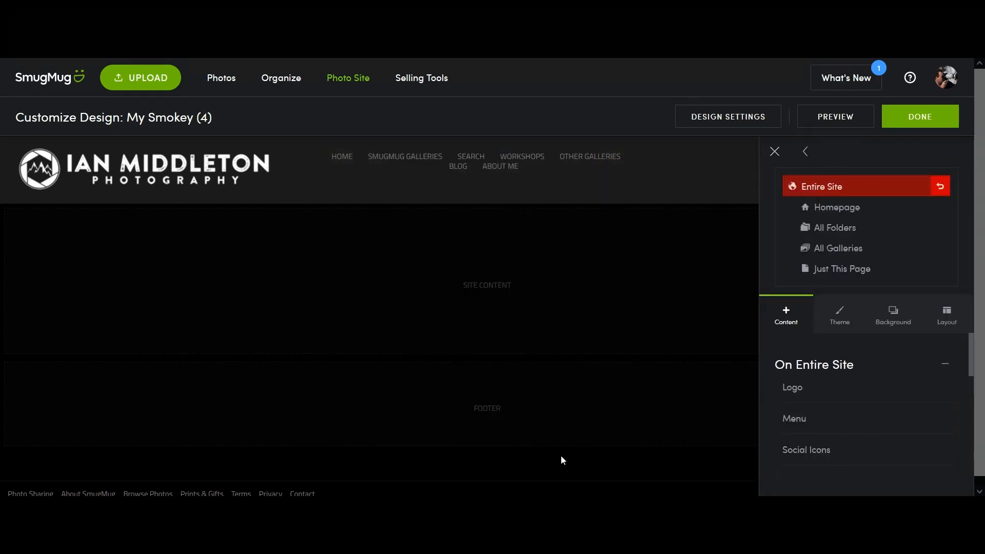
- Move the About me link directly after Home in the header menu, save the menu and publish the changes
click(502, 176)
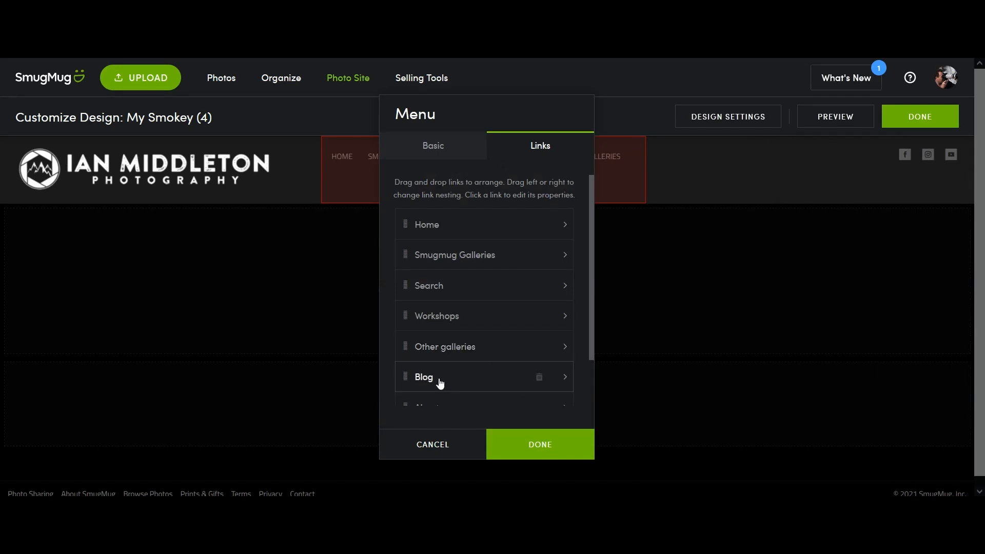
scroll(434, 392, down, 2)
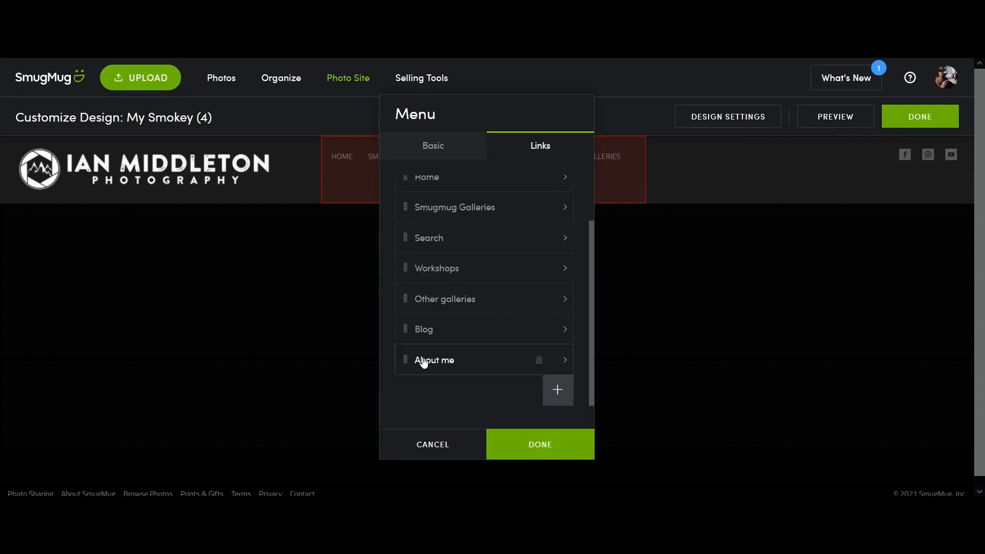
drag(423, 362, 426, 325)
drag(425, 250, 418, 226)
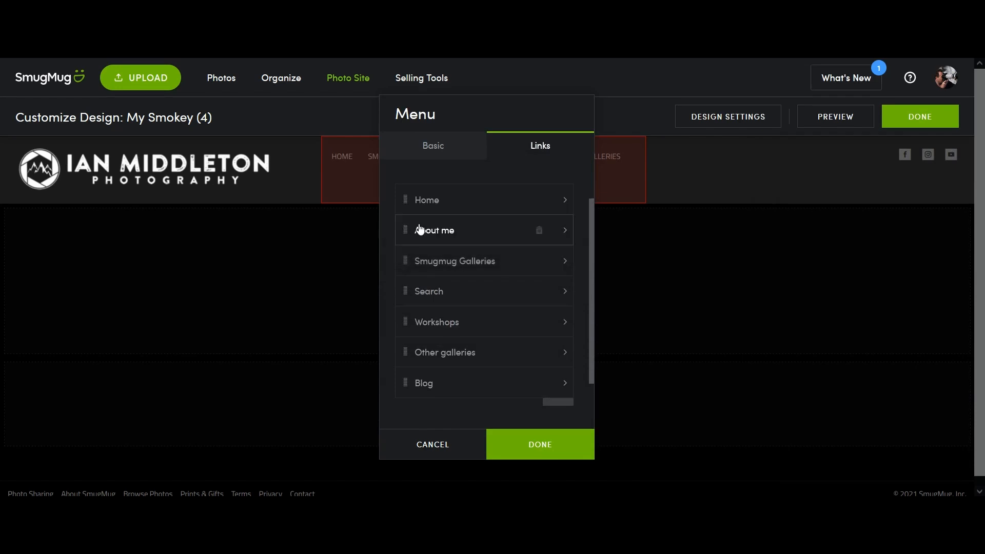
click(524, 445)
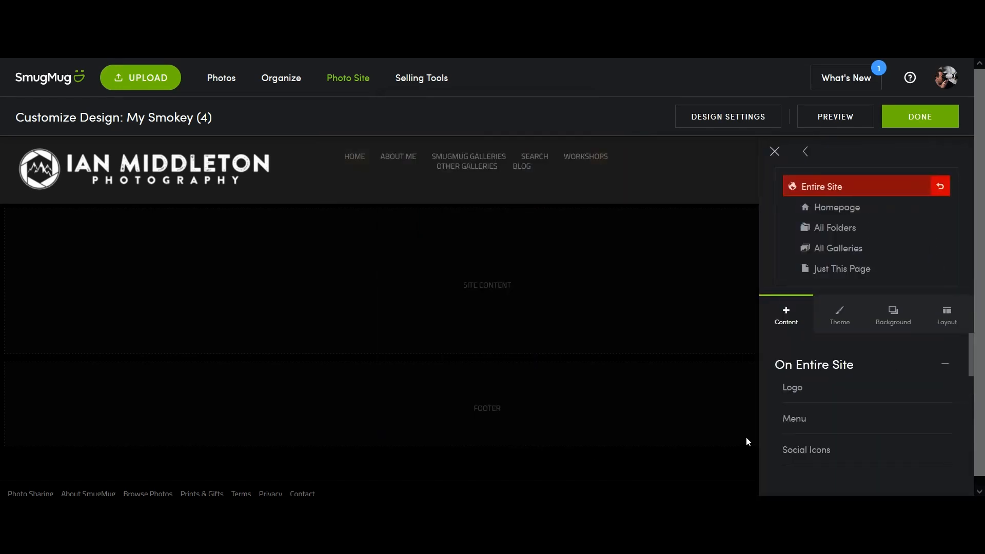
click(916, 118)
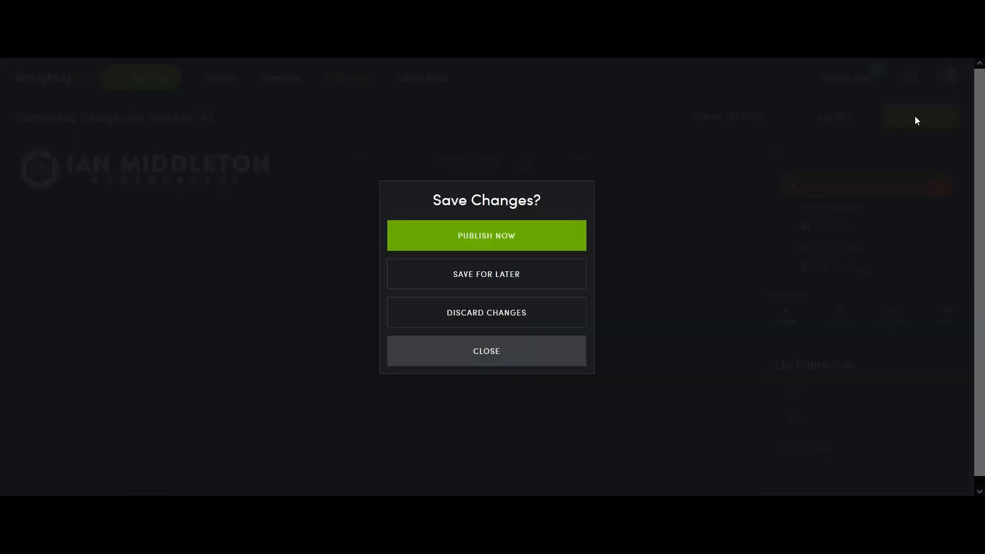
click(484, 240)
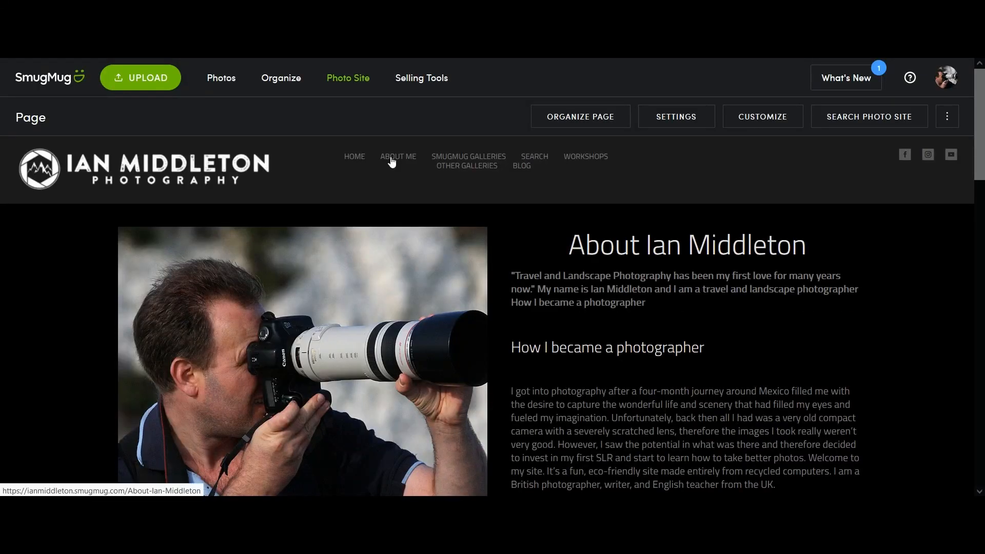
- Review the published About page from its header menu down to the footer
click(356, 161)
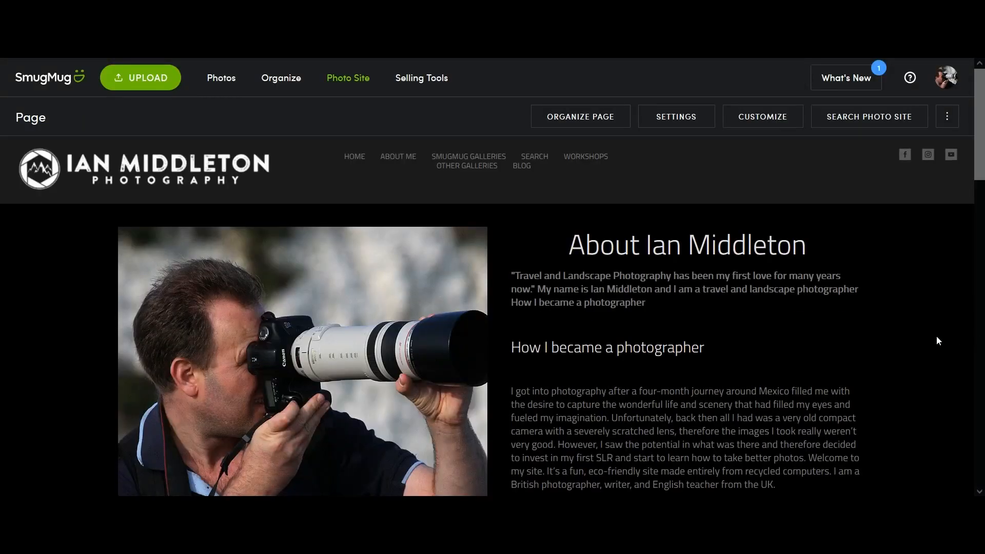
scroll(936, 337, down, 20)
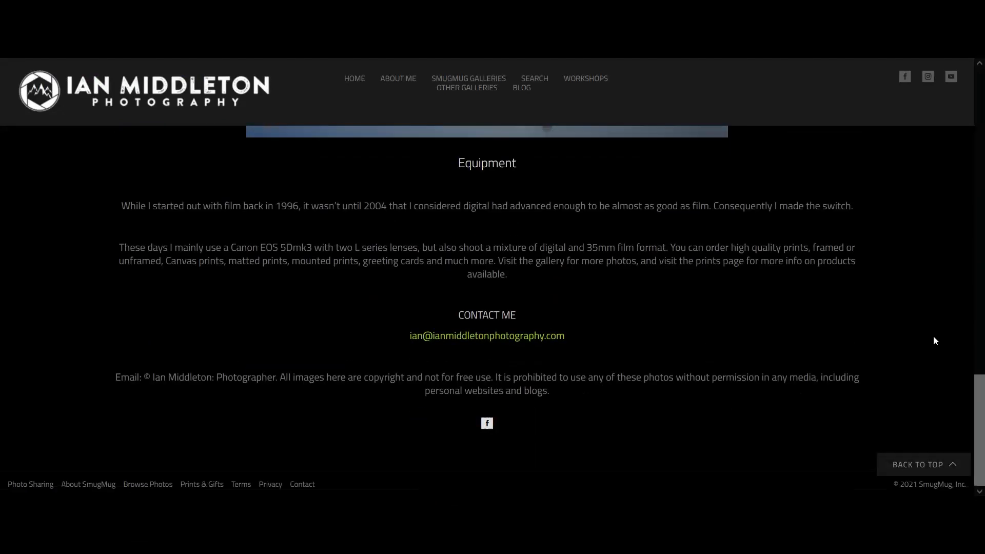
scroll(932, 335, up, 20)
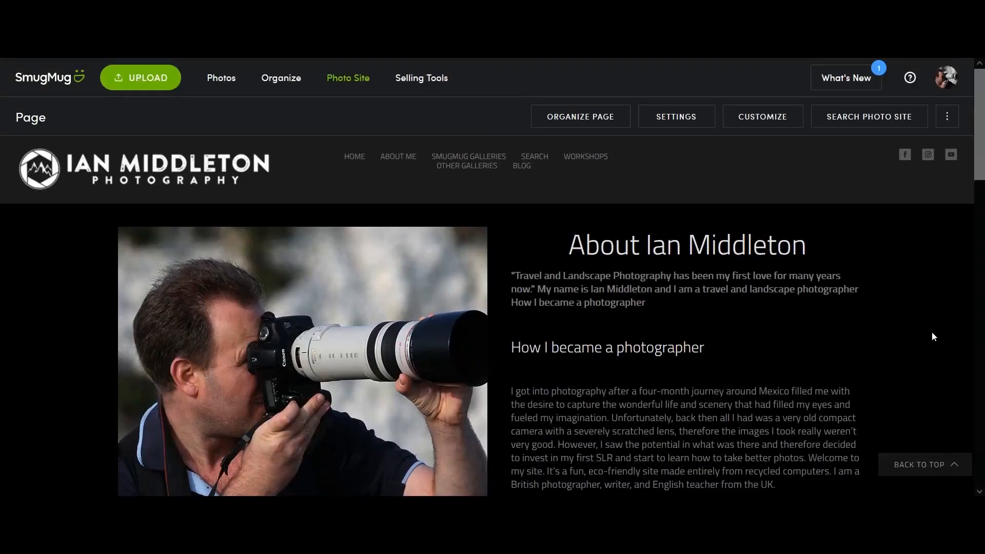